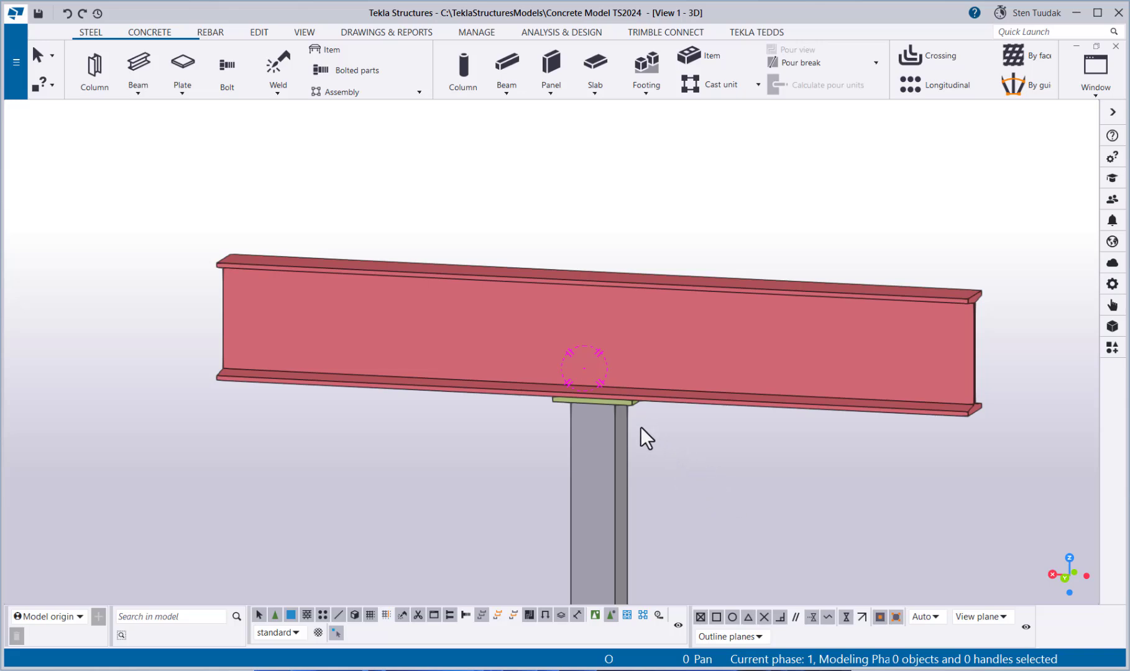
Start creating bolts by picking on a part face and review the bolt group, hole and offset properties
{"action": "middle_click_drag", "start_coordinate": [618, 406], "coordinate": [567, 408]}
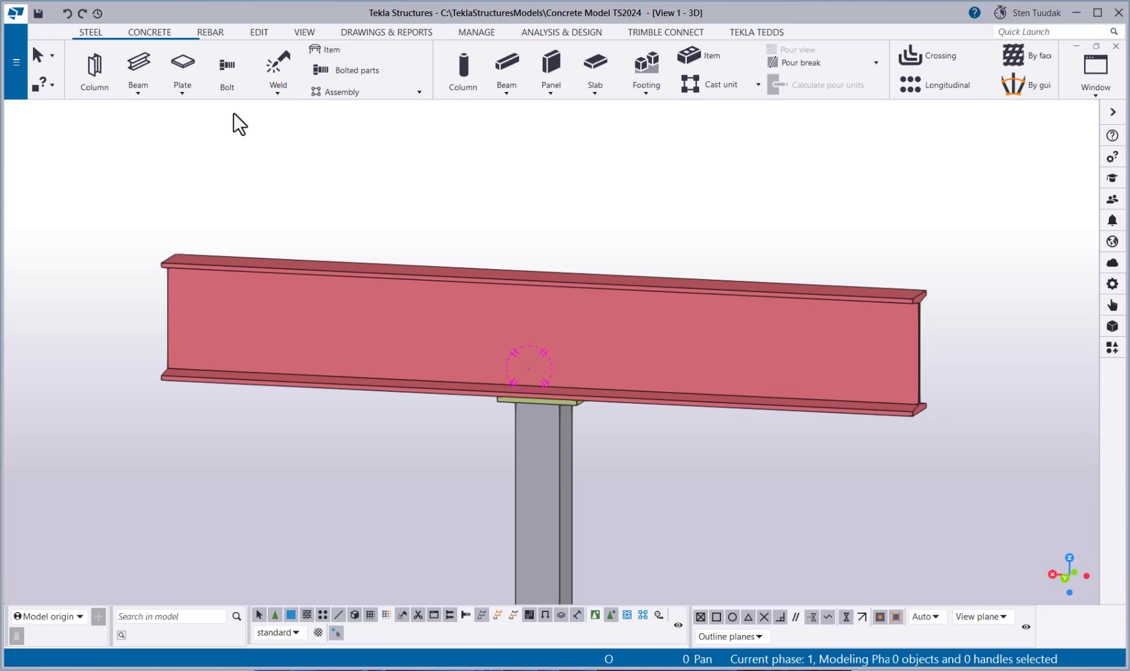
{"action": "left_click", "coordinate": [221, 80]}
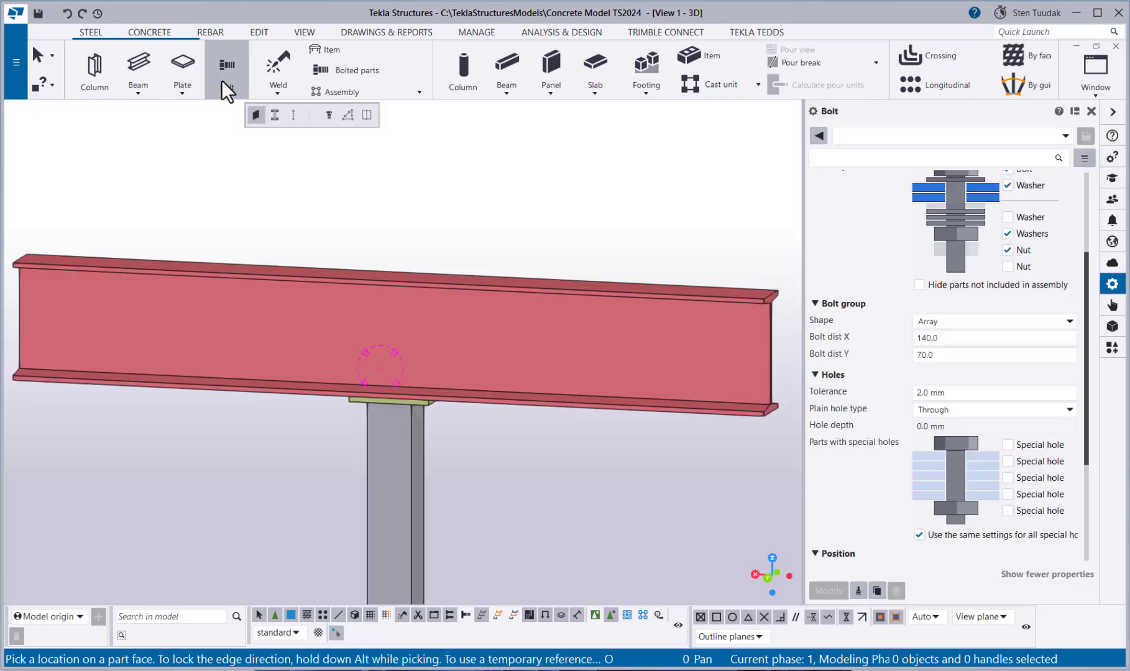
{"action": "scroll", "coordinate": [870, 315], "scroll_direction": "up", "scroll_amount": 3}
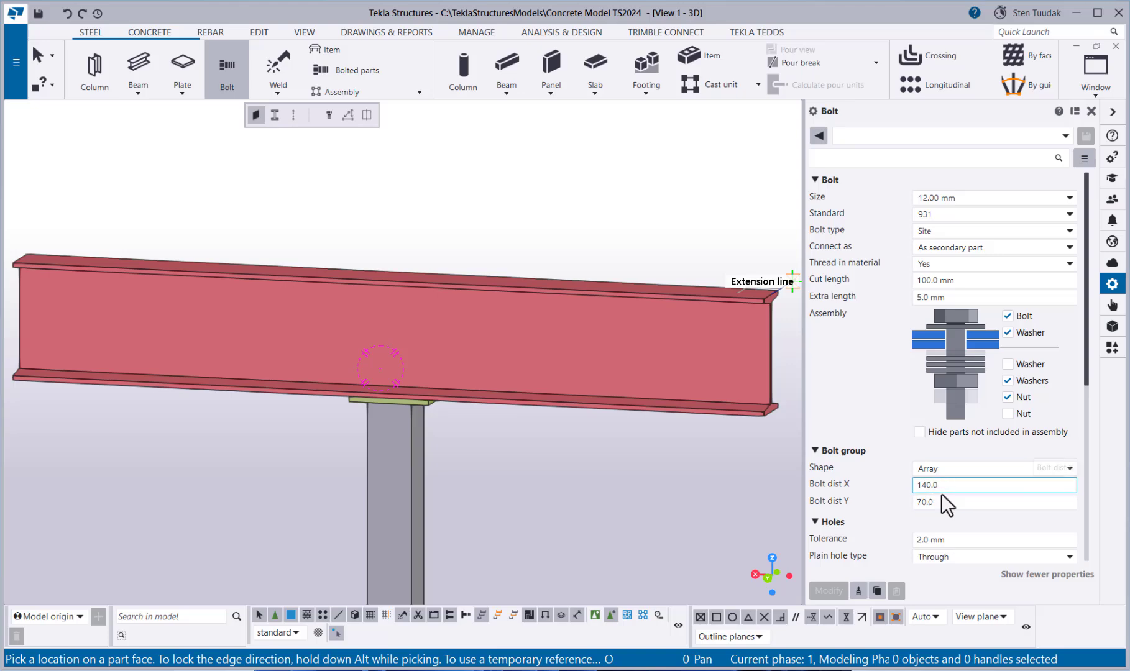
{"action": "scroll", "coordinate": [941, 497], "scroll_direction": "down", "scroll_amount": 4}
{"action": "scroll", "coordinate": [944, 507], "scroll_direction": "down", "scroll_amount": 2}
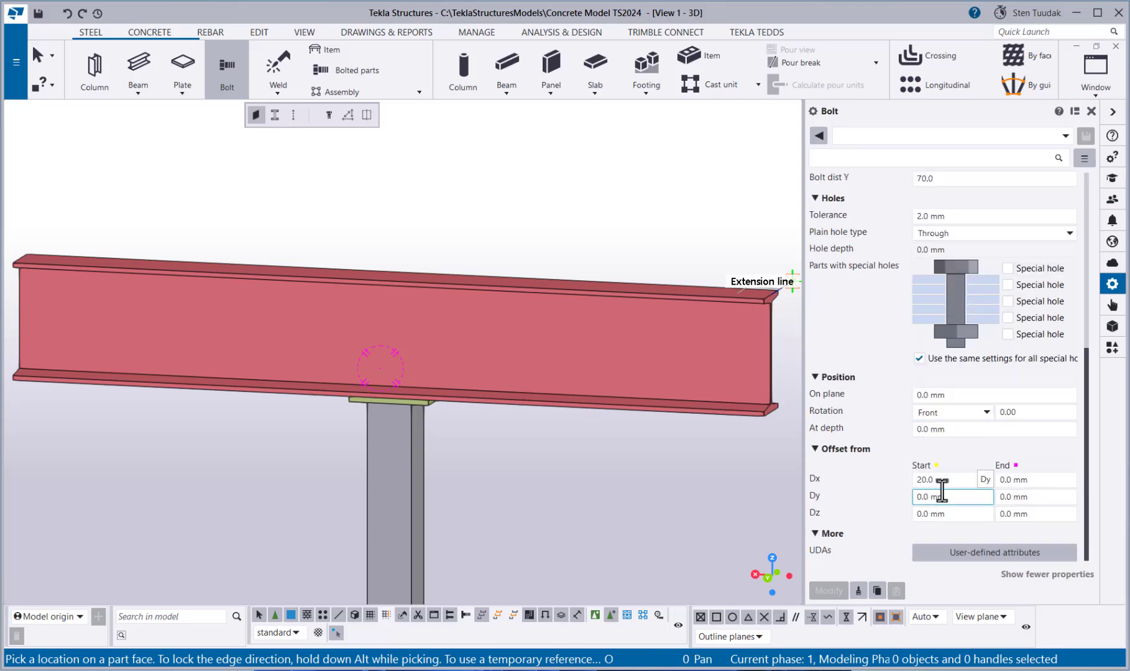
{"action": "scroll", "coordinate": [890, 459], "scroll_direction": "up", "scroll_amount": 5}
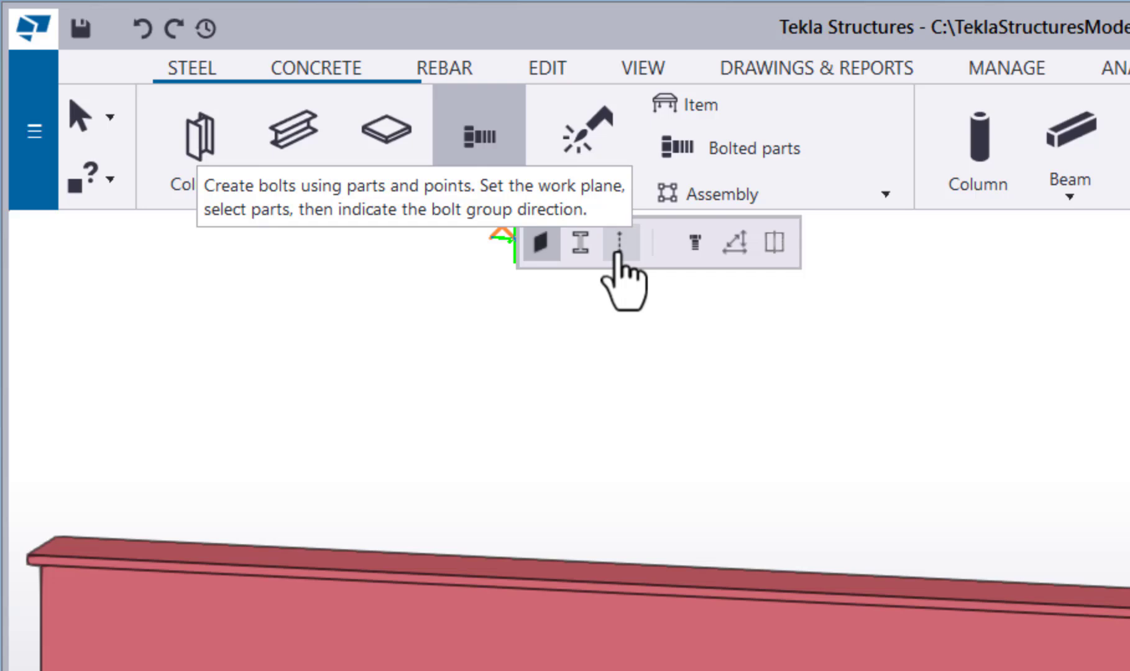
{"action": "left_click", "coordinate": [538, 243]}
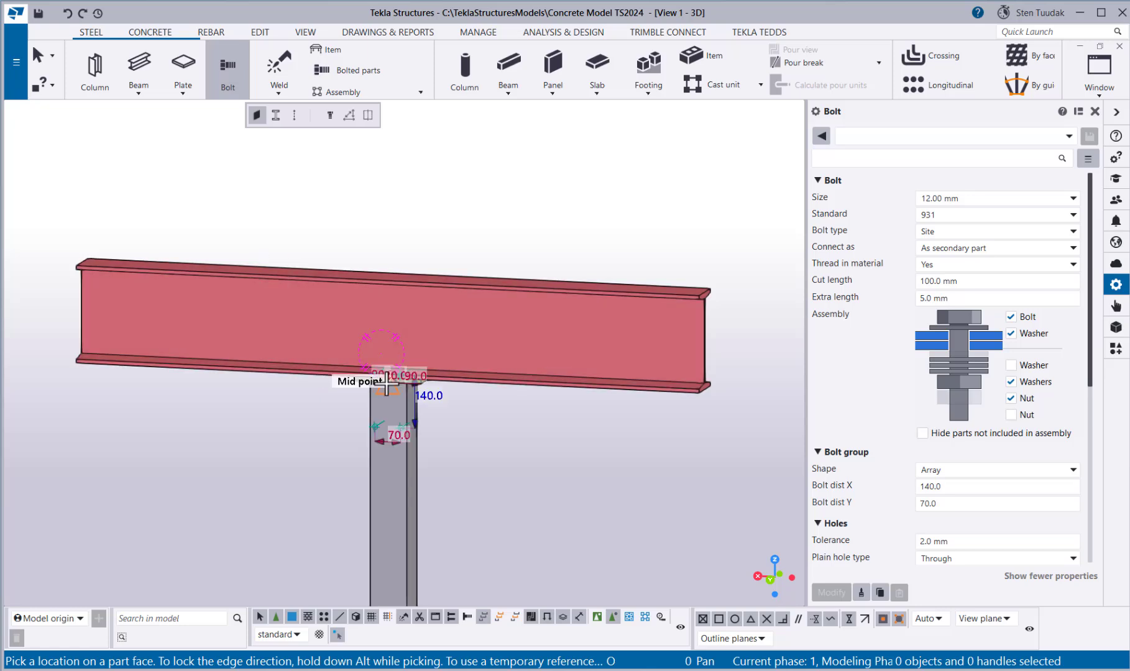
Place a four-bolt group spaced 140 by 70 mm on the underside of the column's top plate, centred on the plate's short edge
{"action": "scroll", "coordinate": [386, 385], "scroll_direction": "up", "scroll_amount": 5}
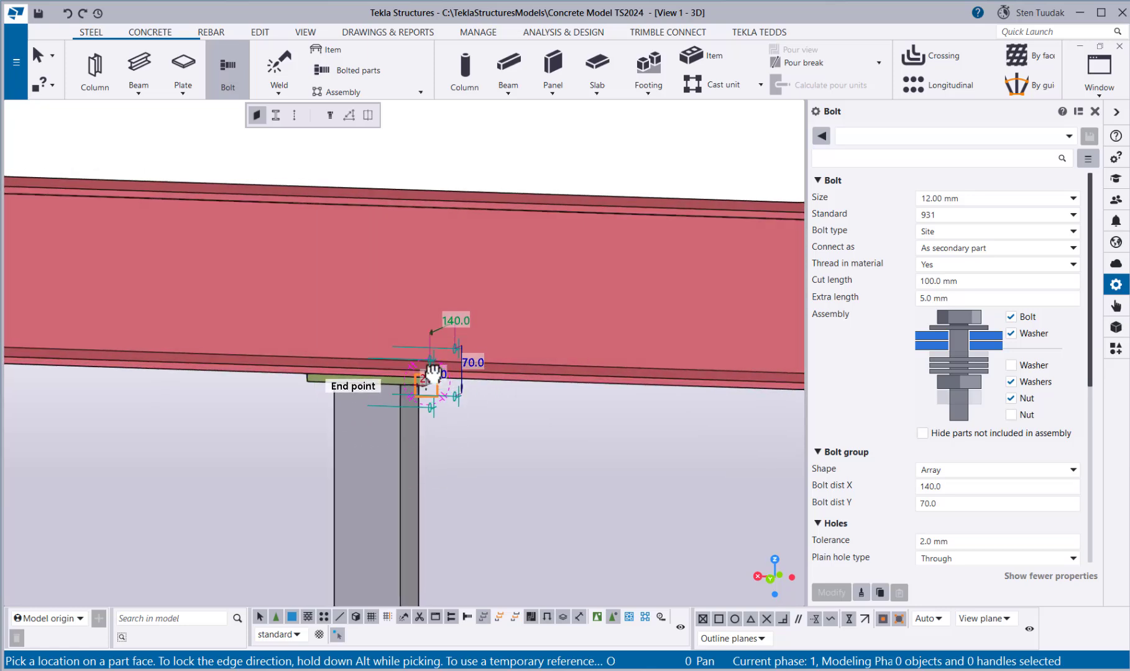
{"action": "middle_click_drag", "start_coordinate": [433, 373], "coordinate": [444, 245], "text": "ctrl"}
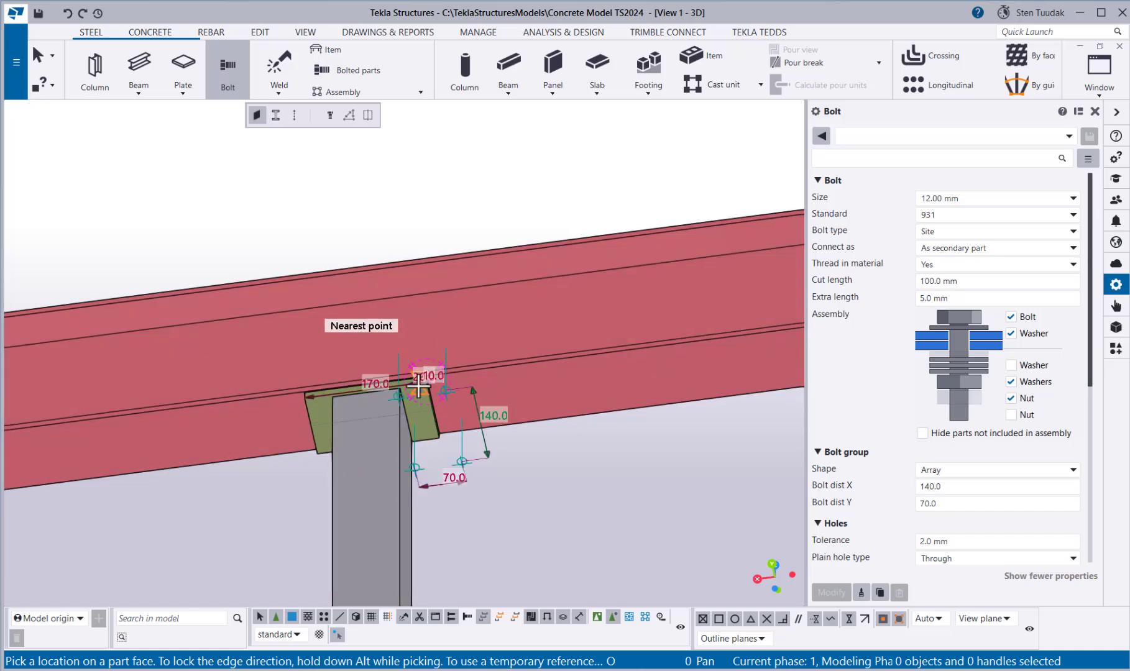
{"action": "left_click", "coordinate": [423, 384]}
{"action": "left_click", "coordinate": [942, 487]}
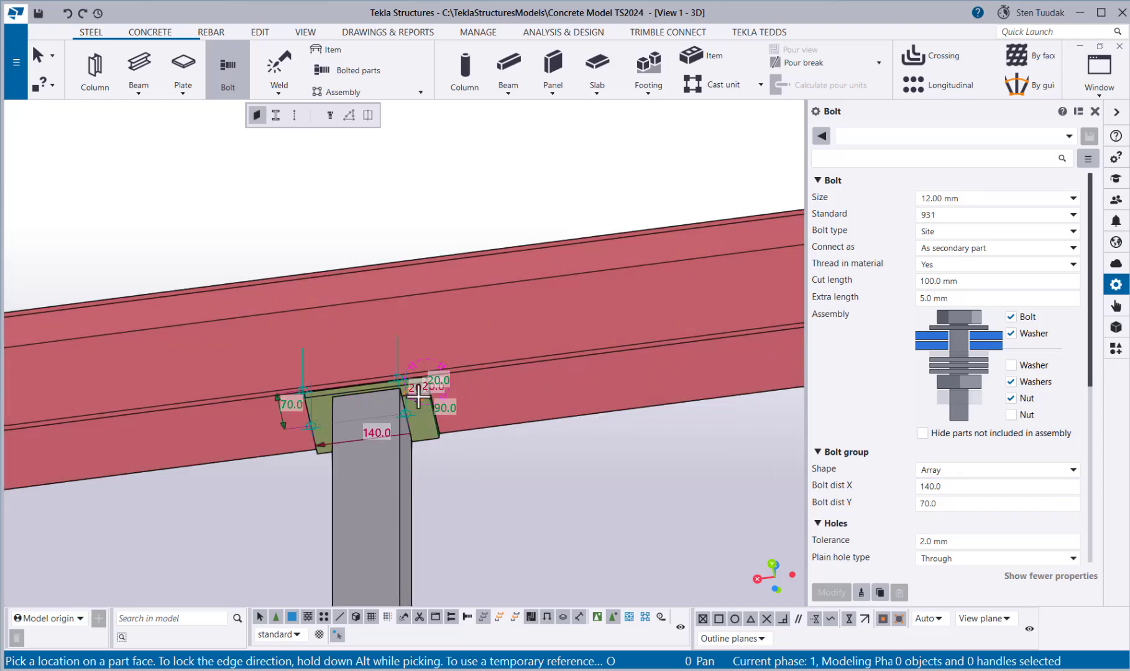
{"action": "scroll", "coordinate": [422, 411], "scroll_direction": "up", "scroll_amount": 5}
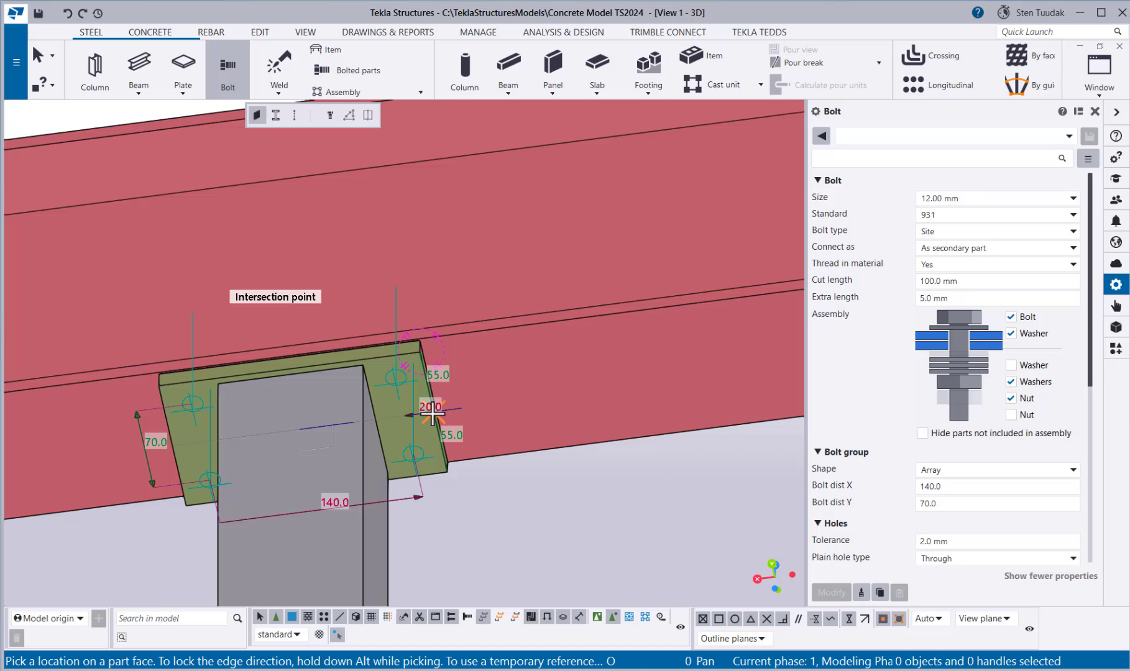
{"action": "left_click", "coordinate": [431, 413]}
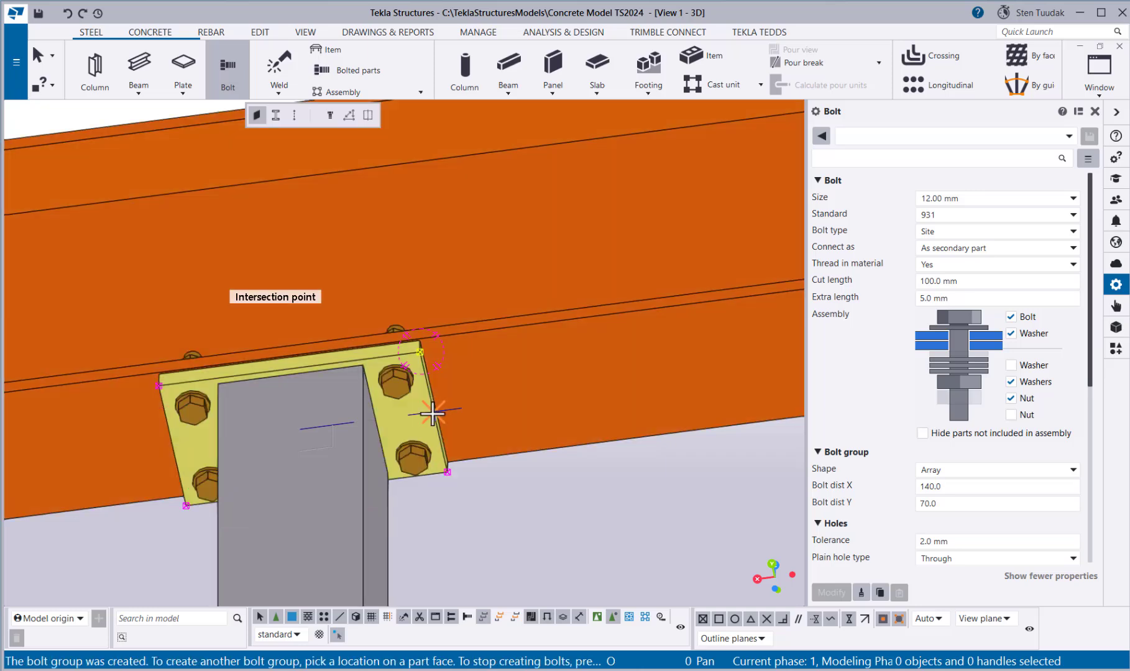
{"action": "key", "text": "Escape"}
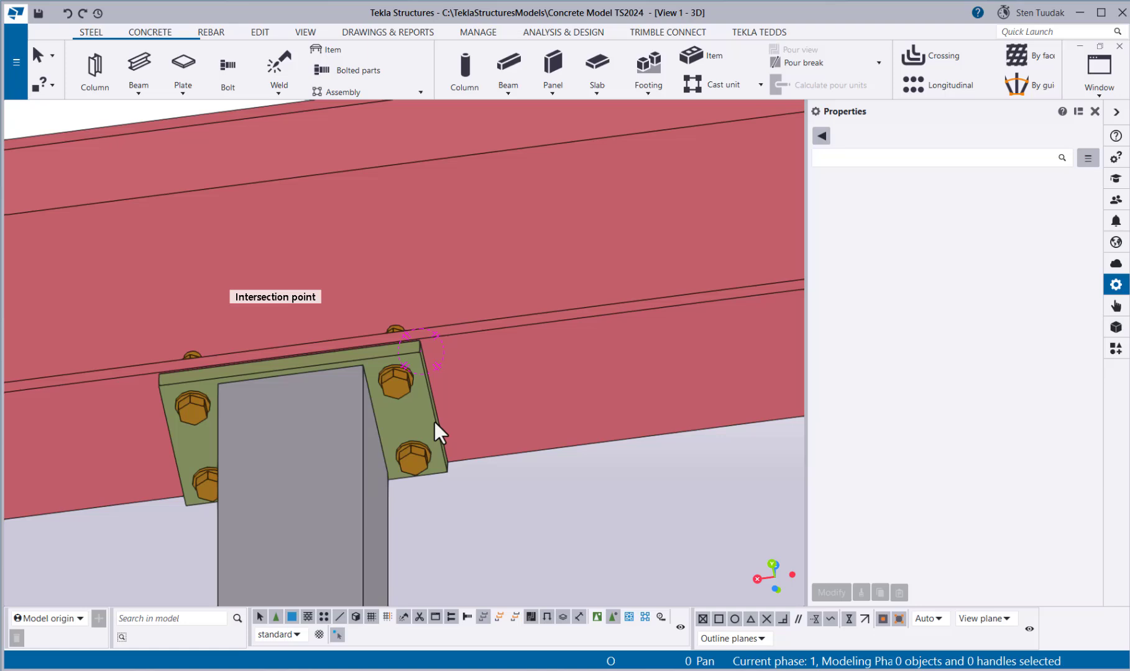
Select the bolt group under the beam and examine its bolt distances, rotation and offset properties
{"action": "scroll", "coordinate": [434, 420], "scroll_direction": "down", "scroll_amount": 2}
{"action": "middle_click_drag", "start_coordinate": [432, 422], "coordinate": [484, 448], "text": "ctrl"}
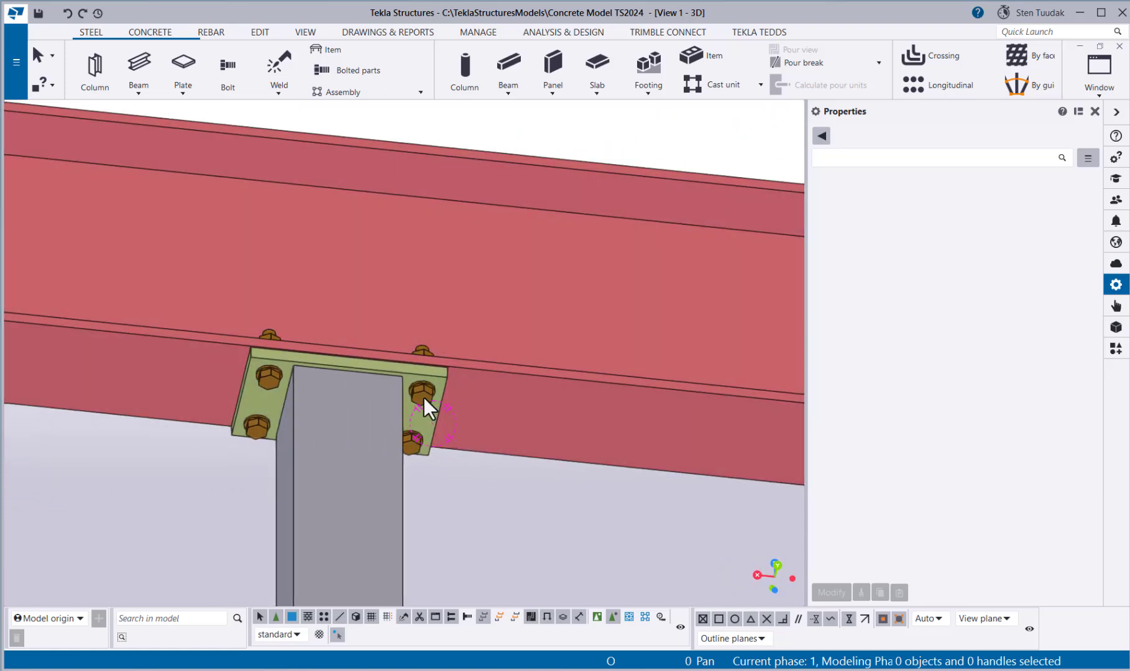
{"action": "left_click", "coordinate": [422, 397]}
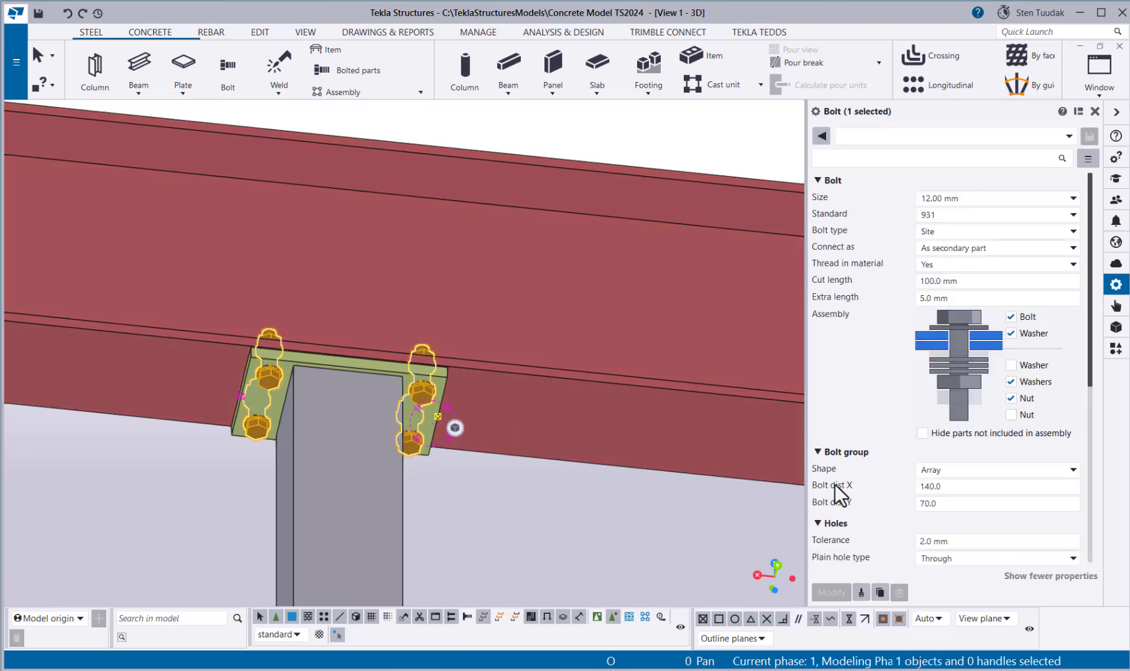
{"action": "left_click", "coordinate": [929, 504]}
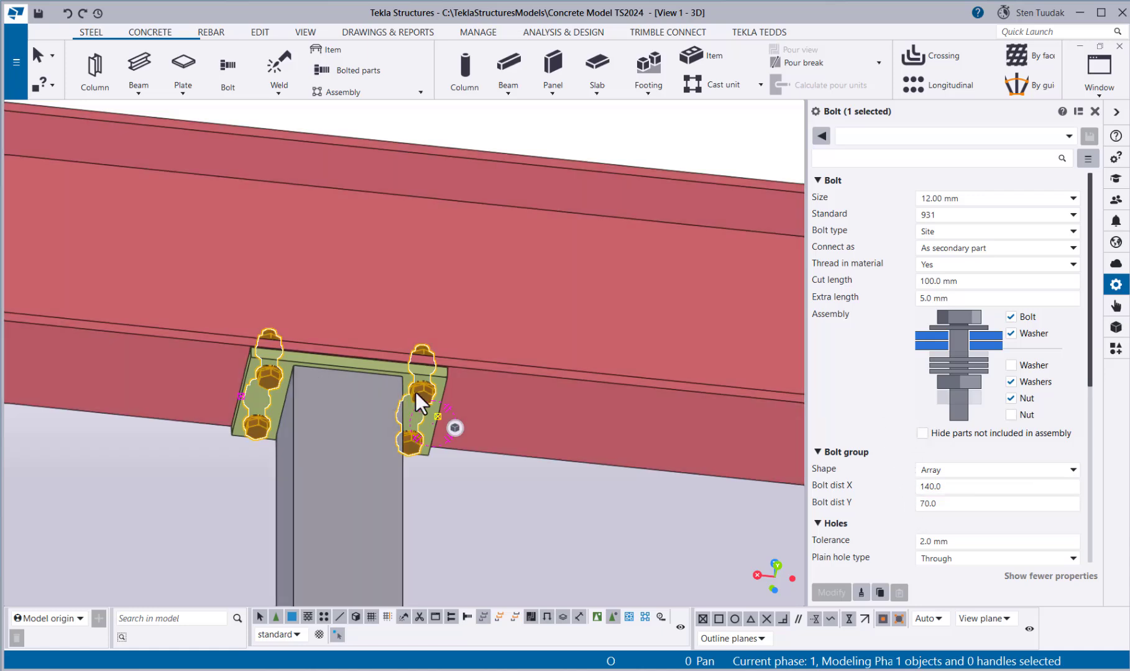
{"action": "mouse_move", "coordinate": [415, 392]}
{"action": "middle_mouse_down", "text": "ctrl"}
{"action": "mouse_move", "coordinate": [377, 461]}
{"action": "mouse_move", "coordinate": [361, 476]}
{"action": "mouse_move", "coordinate": [346, 467]}
{"action": "mouse_move", "coordinate": [422, 395]}
{"action": "middle_mouse_up", "text": "ctrl"}
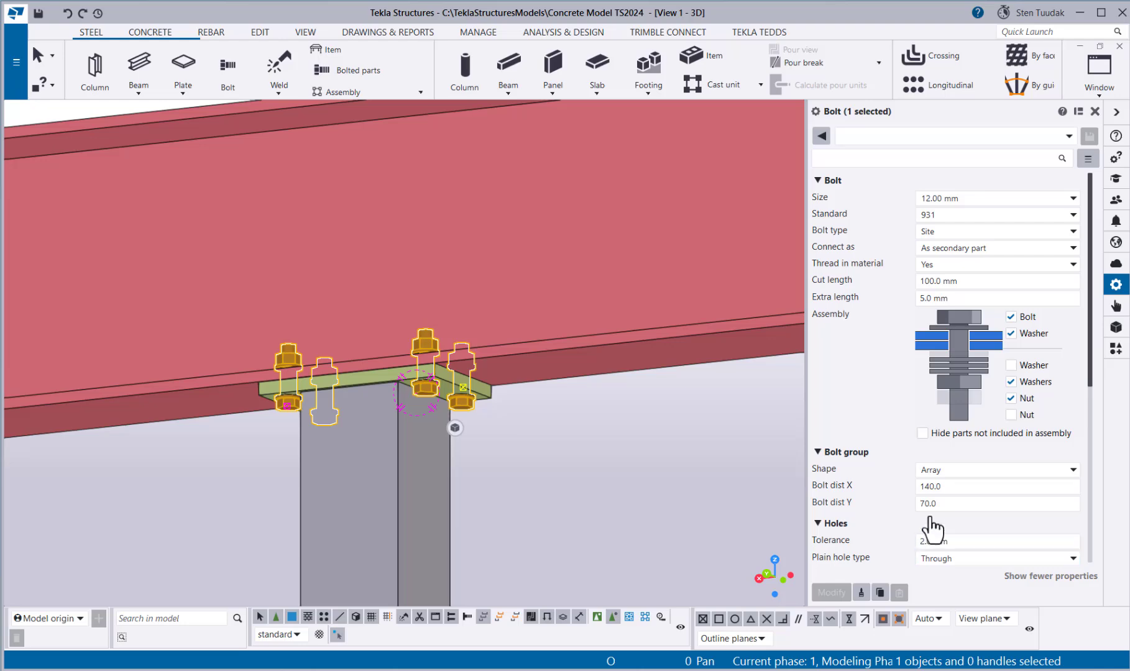
{"action": "scroll", "coordinate": [898, 480], "scroll_direction": "down", "scroll_amount": 3}
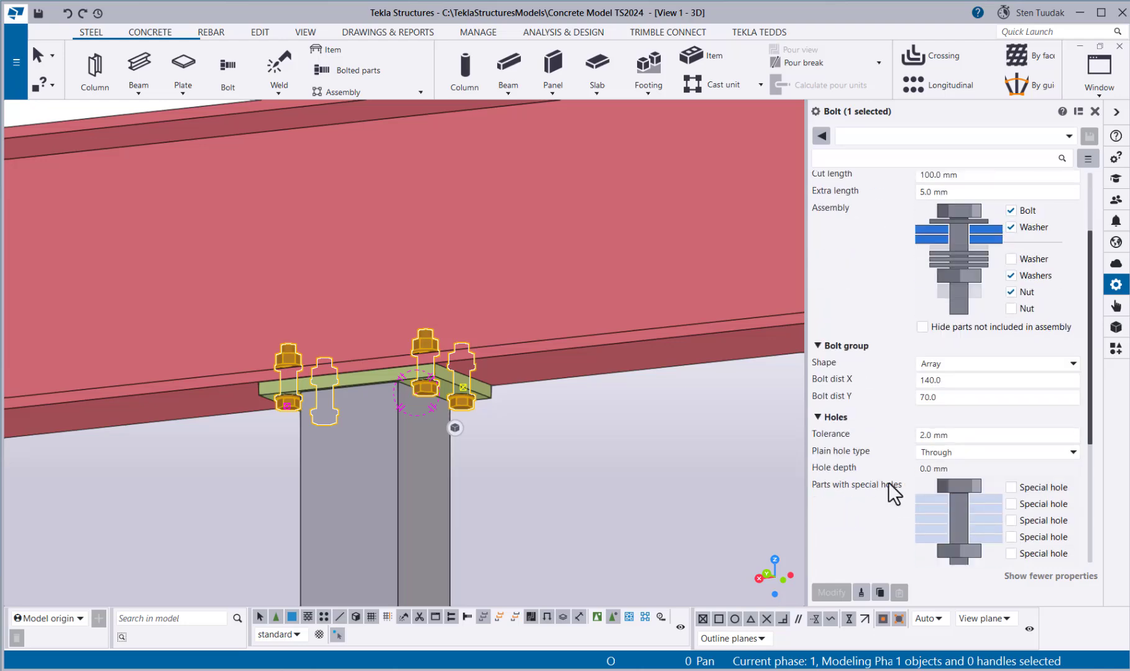
{"action": "scroll", "coordinate": [886, 482], "scroll_direction": "down", "scroll_amount": 5}
{"action": "left_click", "coordinate": [938, 540]}
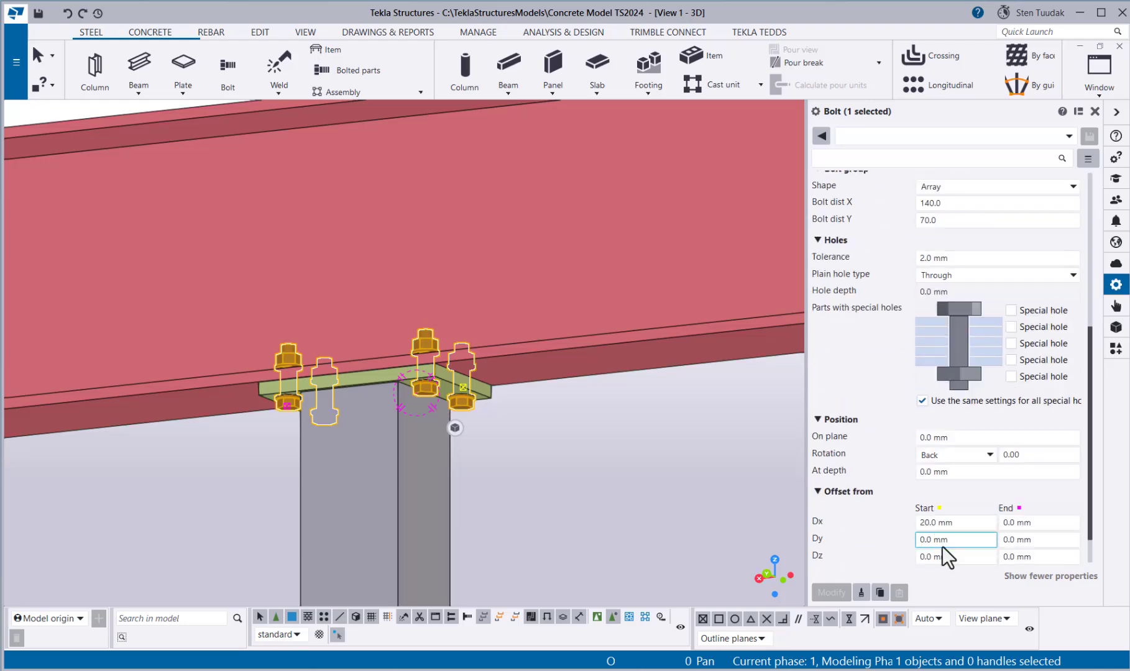
{"action": "left_click", "coordinate": [941, 464]}
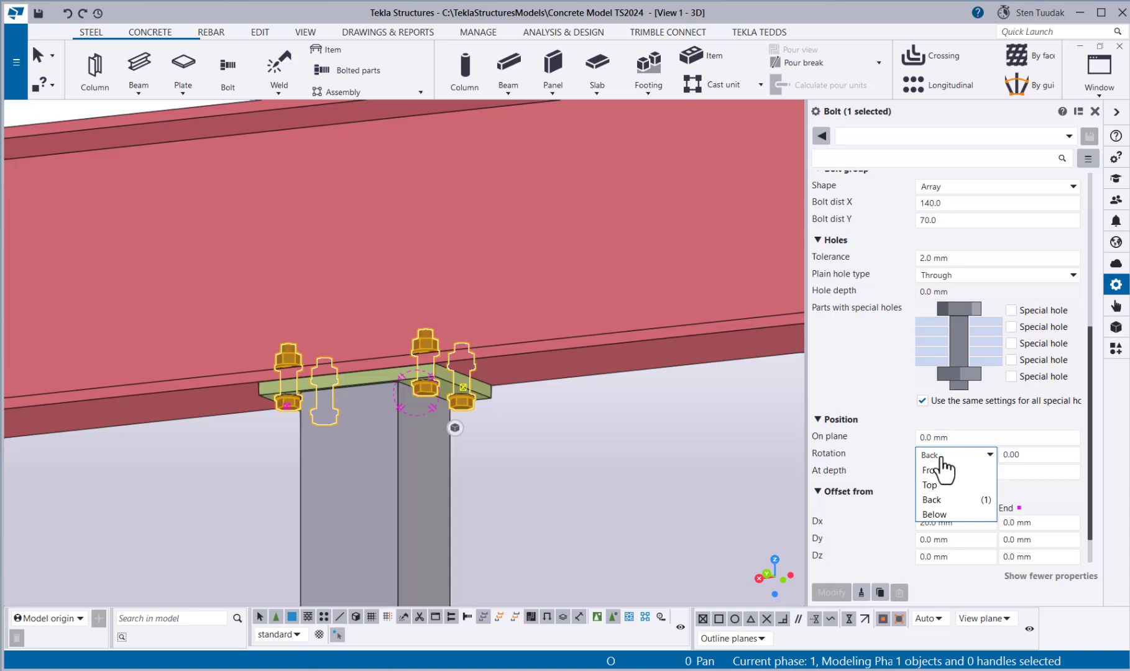
{"action": "left_click", "coordinate": [941, 460]}
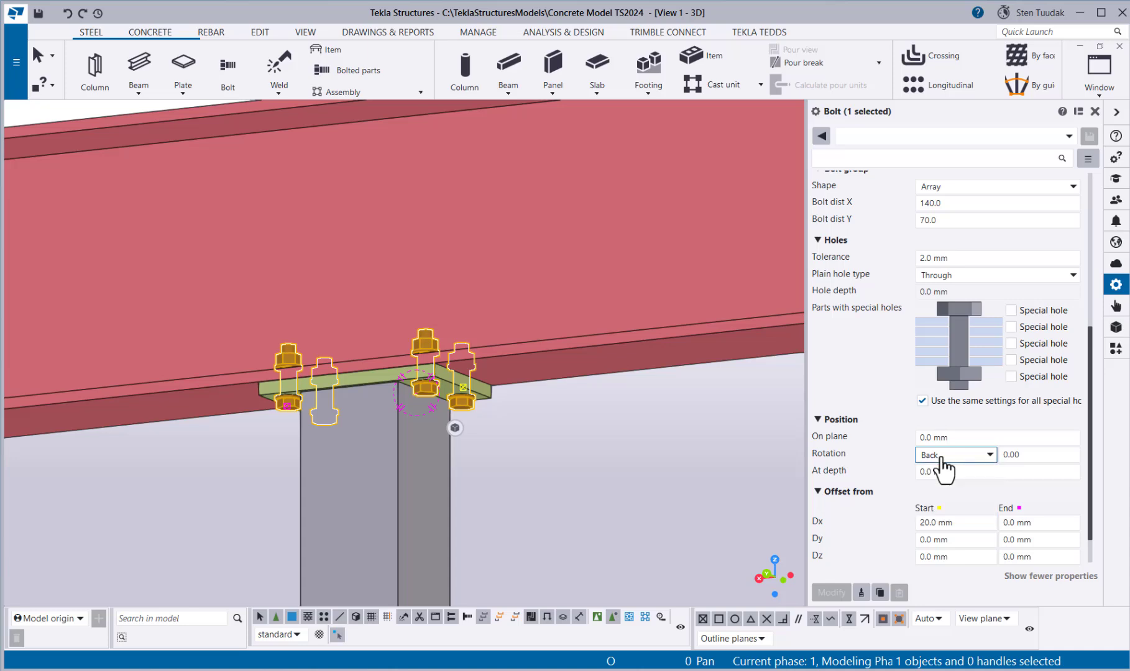
{"action": "left_click", "coordinate": [1010, 457]}
Swap the bolt direction of the selected group so the bolt heads sit above the beam's lower flange
{"action": "mouse_move", "coordinate": [456, 428]}
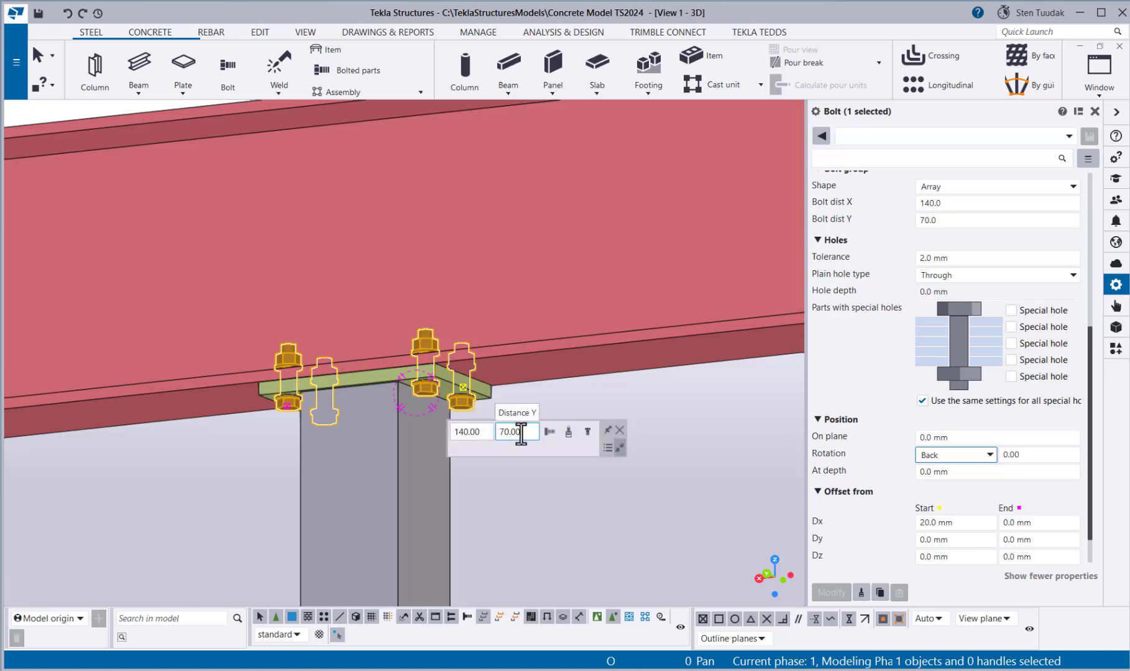
{"action": "left_click", "coordinate": [587, 432]}
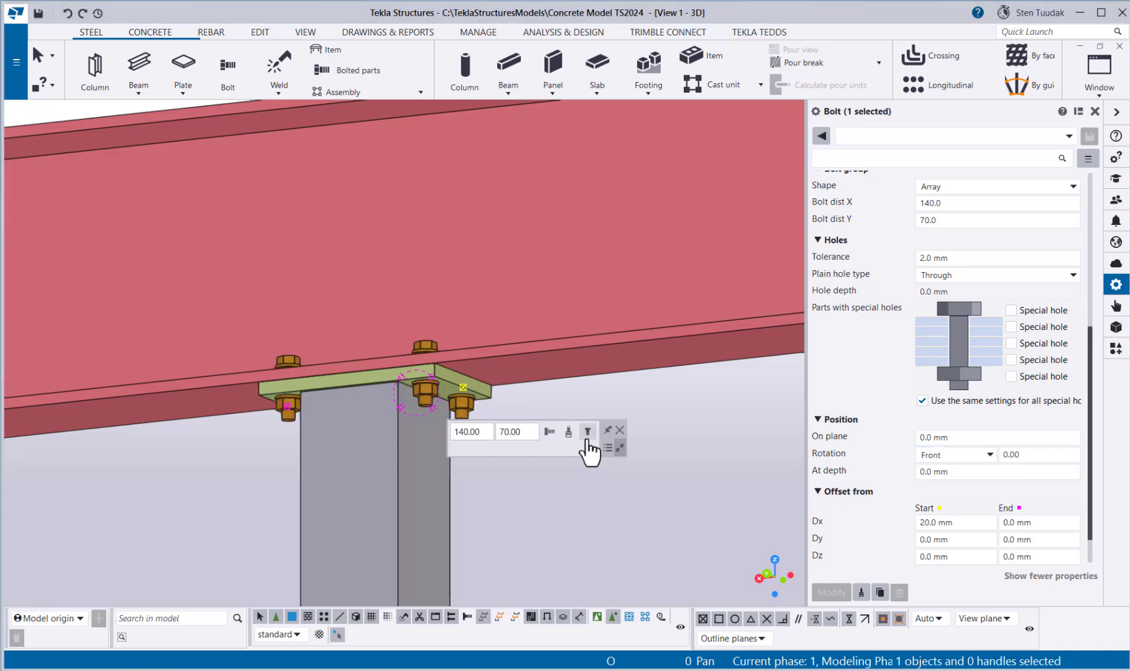
{"action": "left_click", "coordinate": [588, 432]}
{"action": "left_click", "coordinate": [587, 431]}
{"action": "left_click", "coordinate": [587, 432]}
{"action": "left_click", "coordinate": [587, 437]}
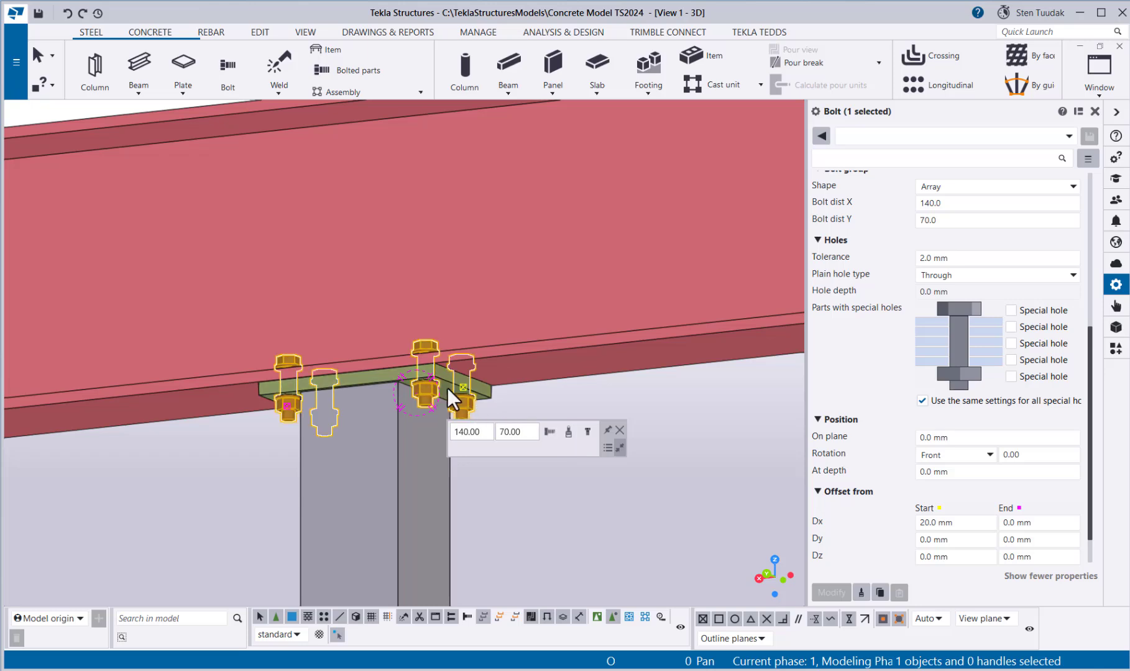
{"action": "middle_click_drag", "start_coordinate": [445, 386], "coordinate": [462, 453], "text": "ctrl"}
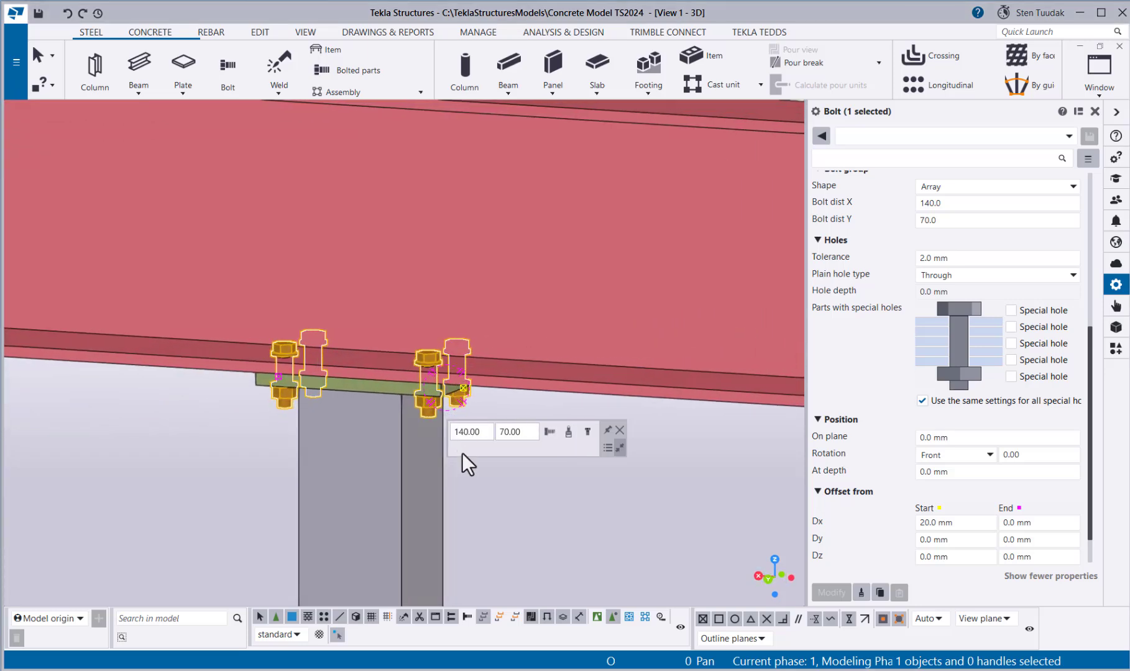
{"action": "left_click", "coordinate": [496, 515]}
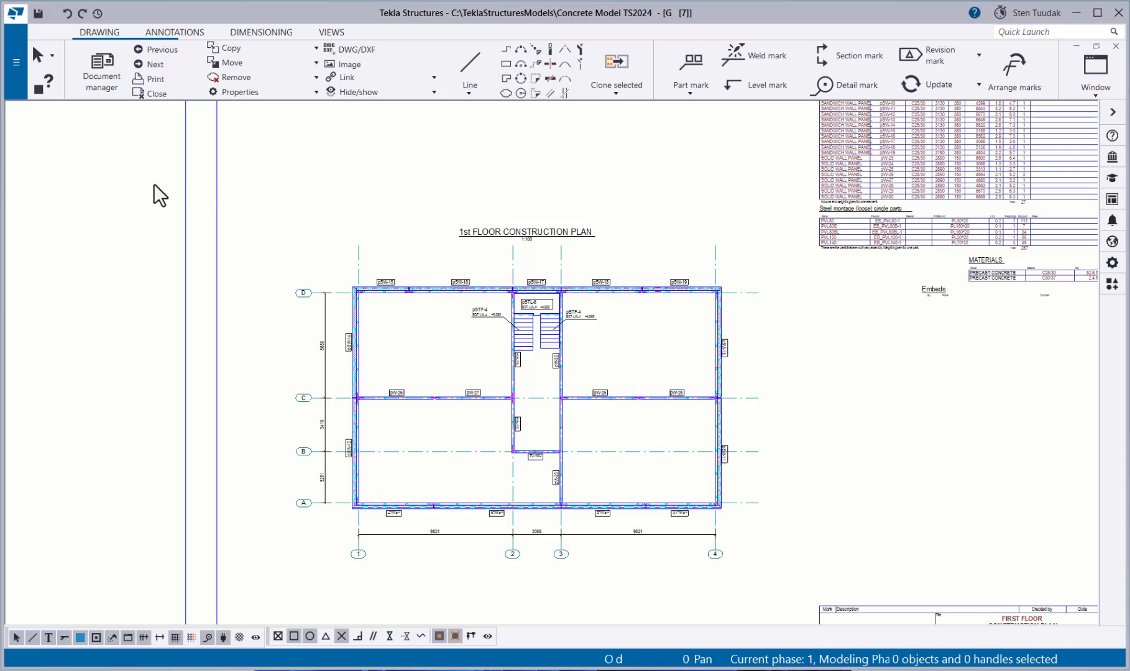
Add a custom drawing colour with RGB 233, 244, 11 named "Yellow" in the Color palette editor
{"action": "left_click", "coordinate": [11, 66]}
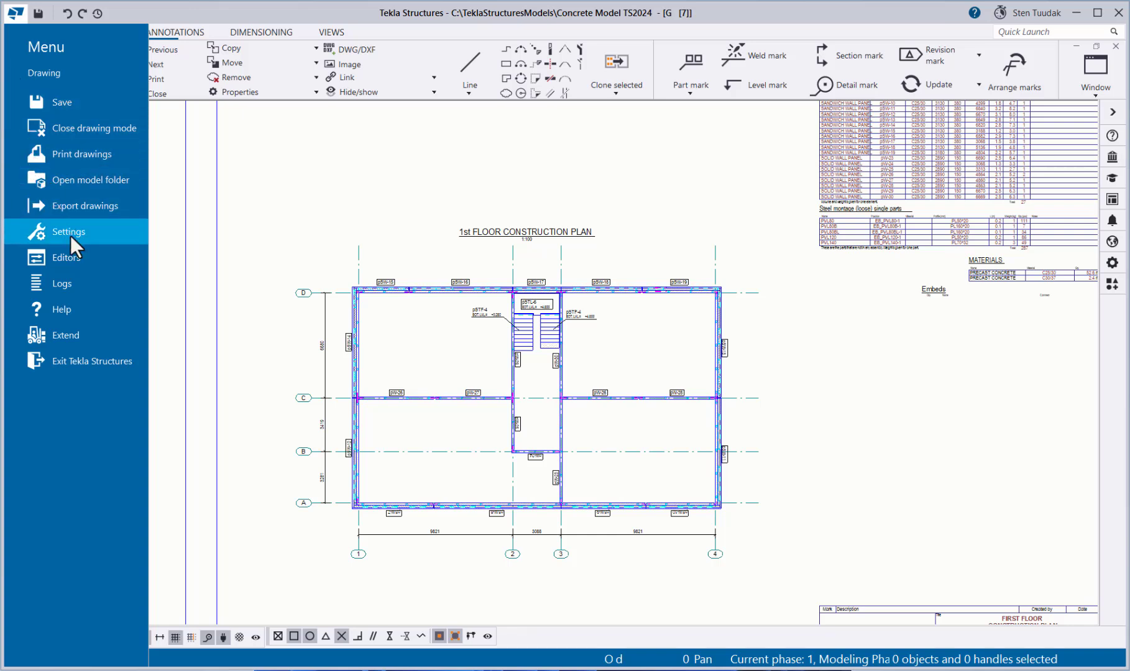
{"action": "left_click", "coordinate": [85, 258]}
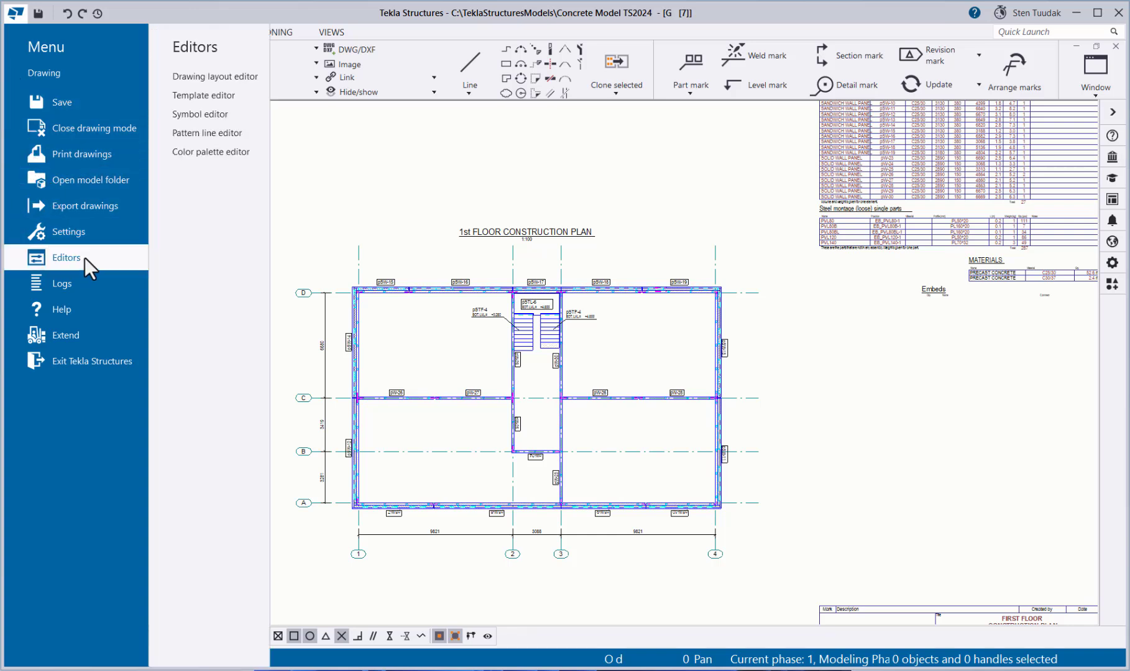
{"action": "left_click", "coordinate": [255, 155]}
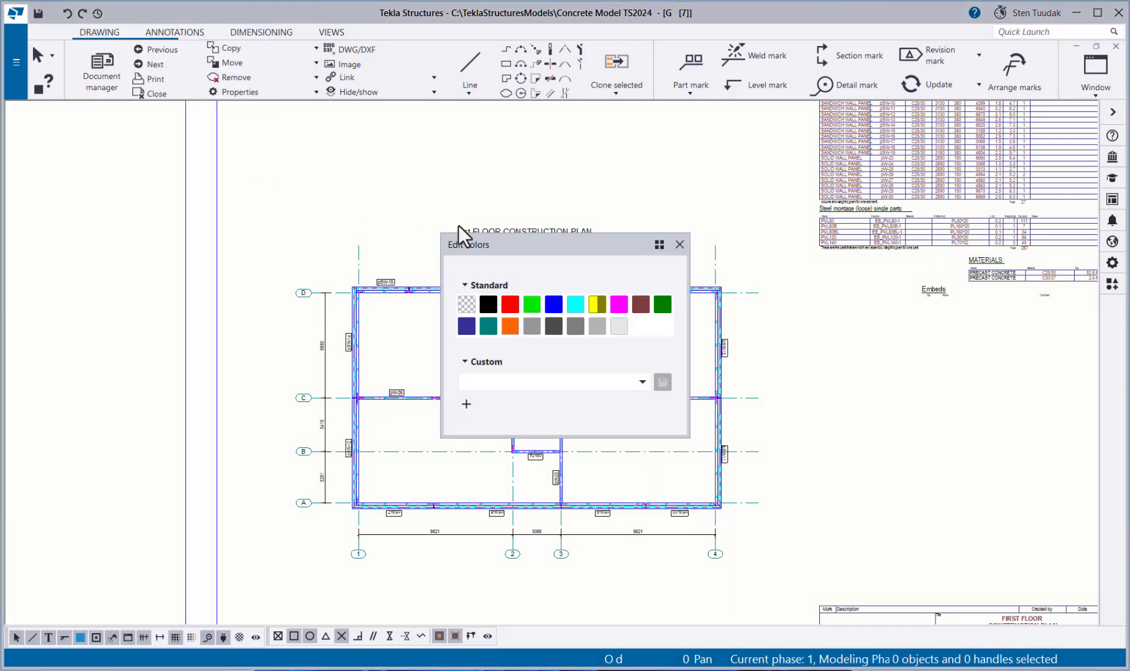
{"action": "left_click", "coordinate": [466, 405]}
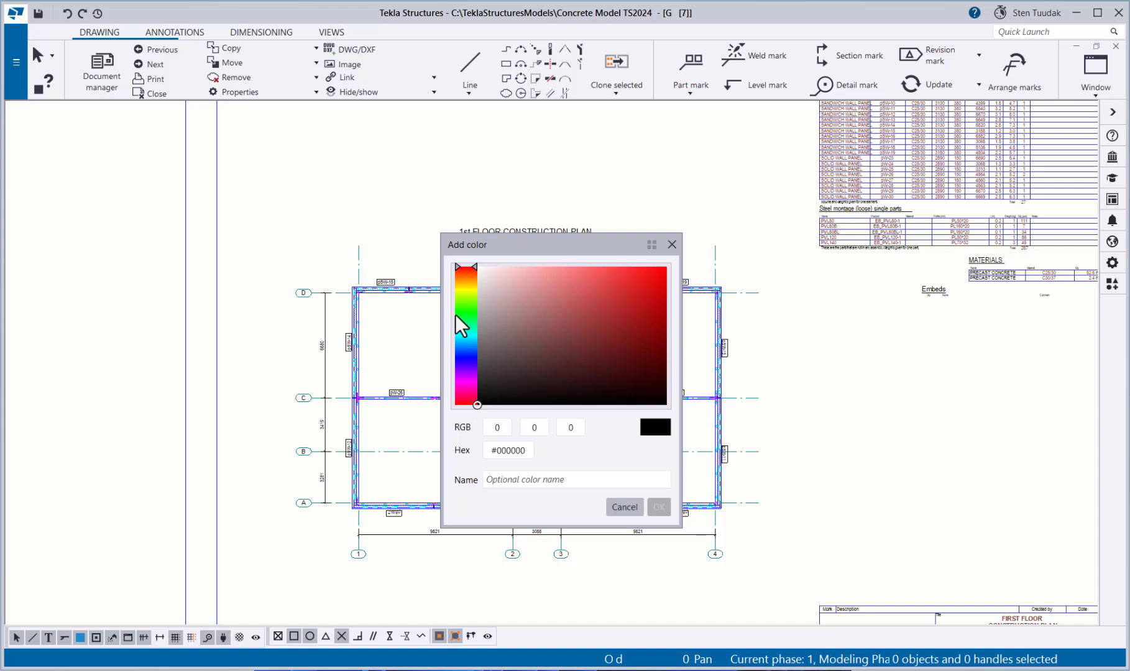
{"action": "left_click", "coordinate": [465, 290]}
{"action": "left_click_drag", "start_coordinate": [625, 286], "coordinate": [659, 273]}
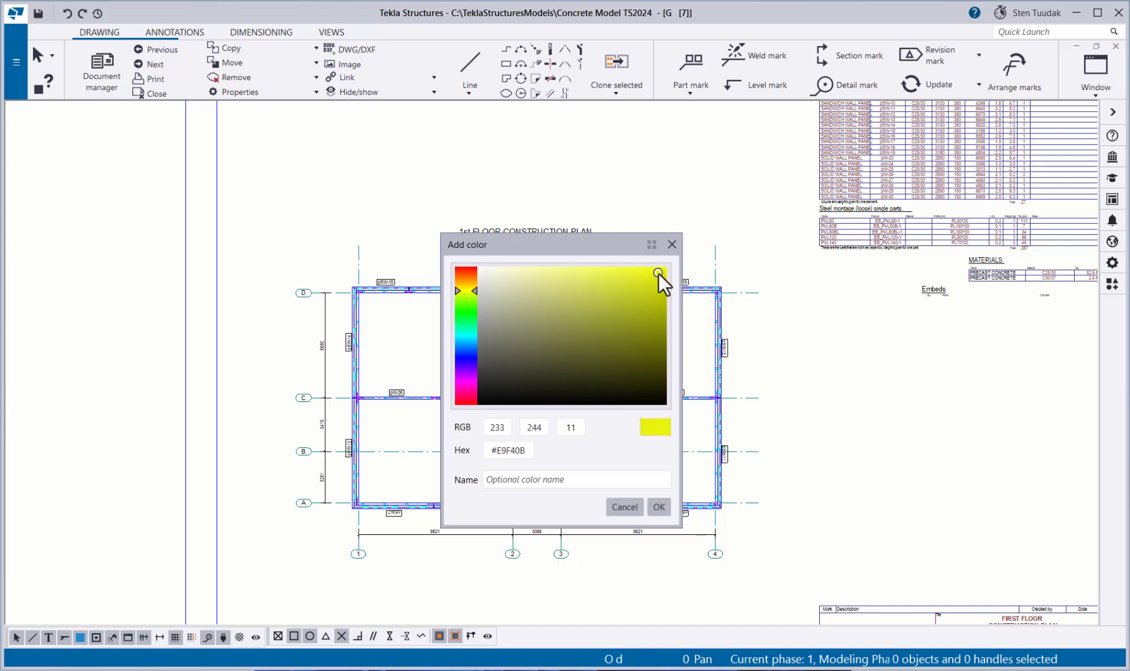
{"action": "left_click", "coordinate": [571, 481]}
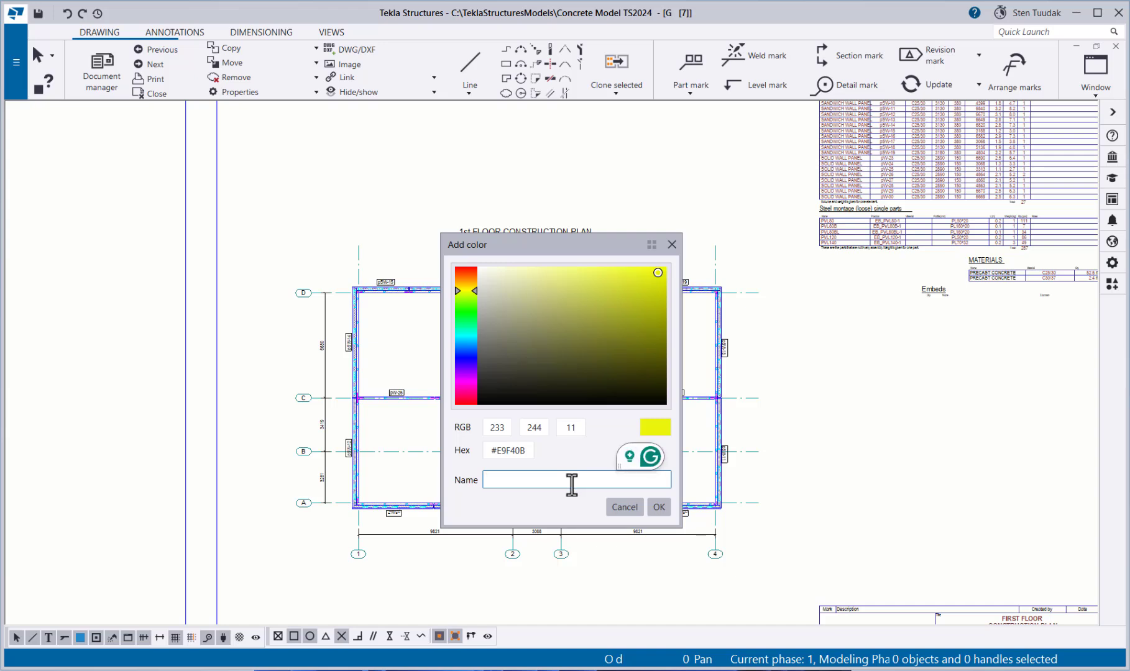
{"action": "type", "text": "Yellow"}
{"action": "left_click", "coordinate": [660, 508]}
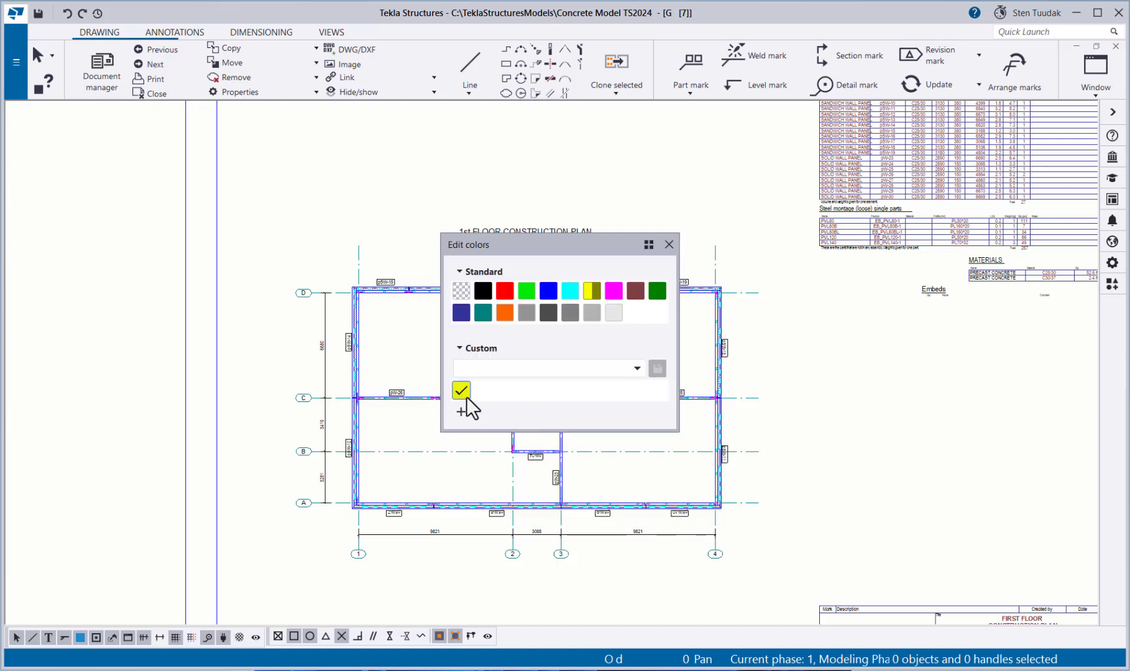
Save the custom colour palette under the name "MyCompany"
{"action": "left_click", "coordinate": [481, 369]}
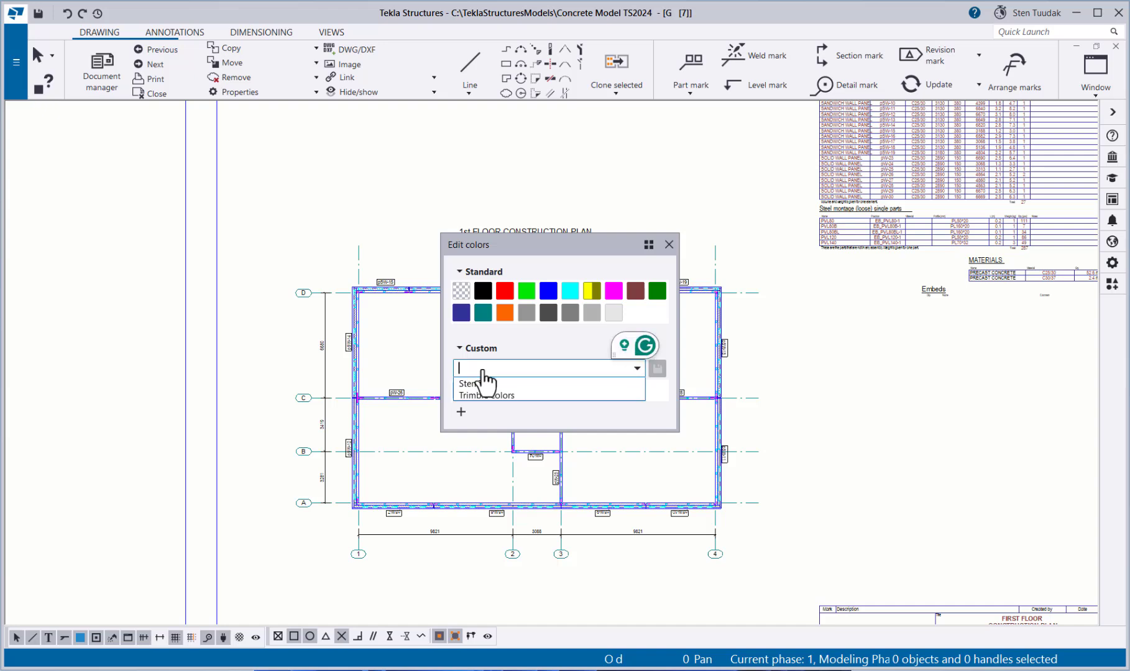
{"action": "type", "text": "MyCompany"}
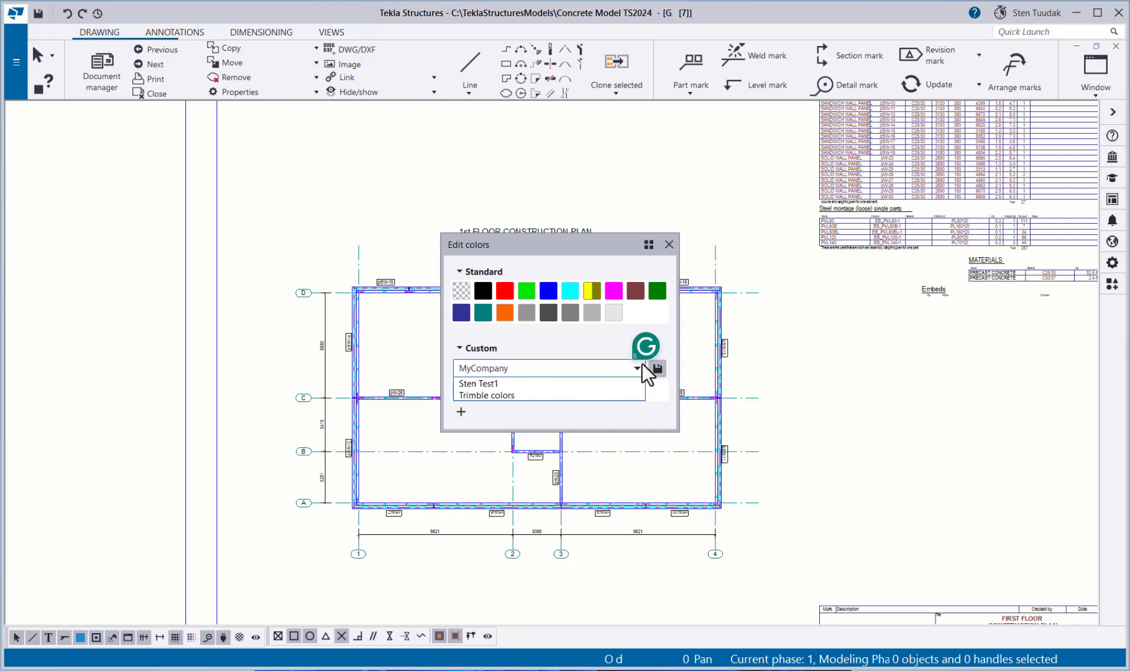
{"action": "left_click", "coordinate": [657, 369]}
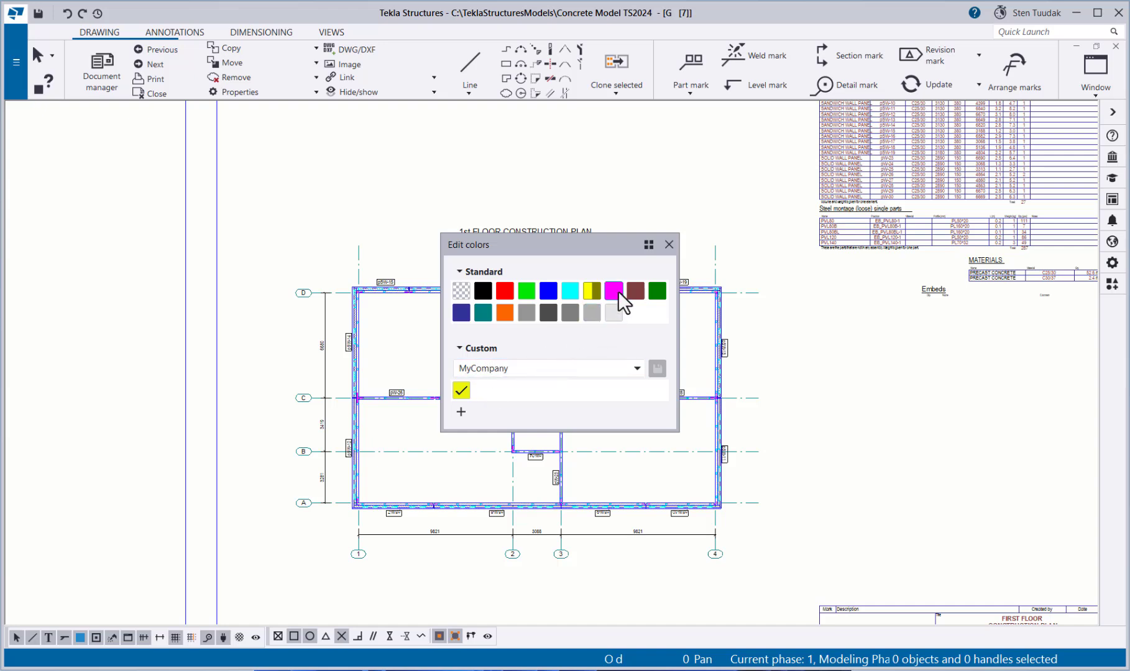
Close the colour editor and open the part properties of the stair flight marked pSTF-4 with bottom level +4.855
{"action": "left_click", "coordinate": [668, 245]}
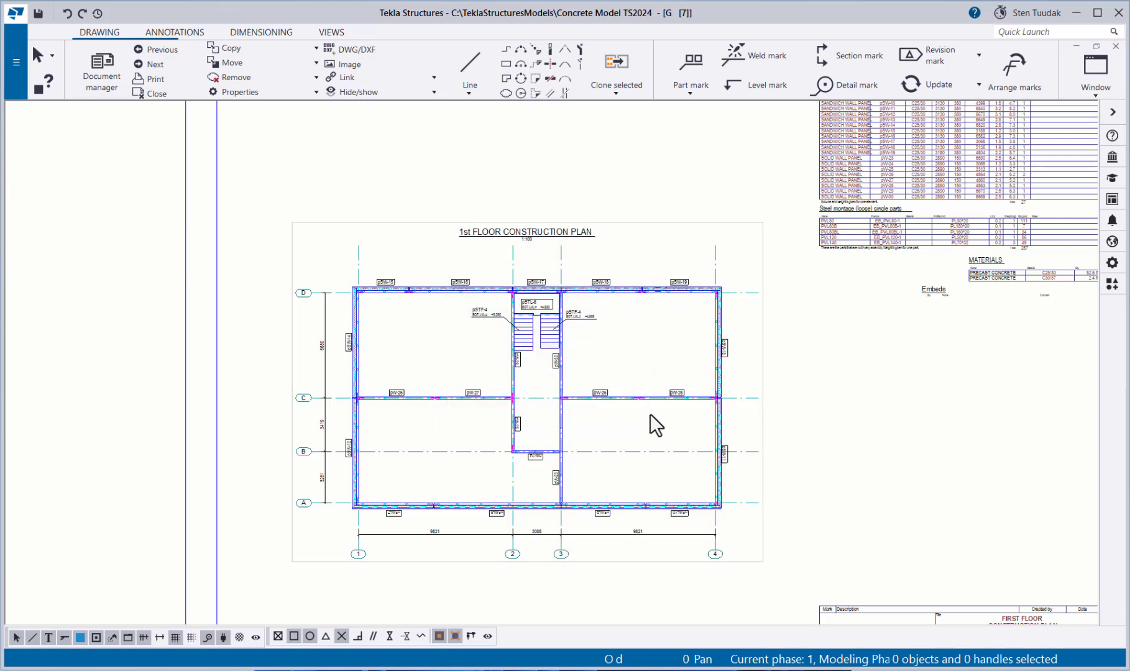
{"action": "scroll", "coordinate": [671, 398], "scroll_direction": "up", "scroll_amount": 2}
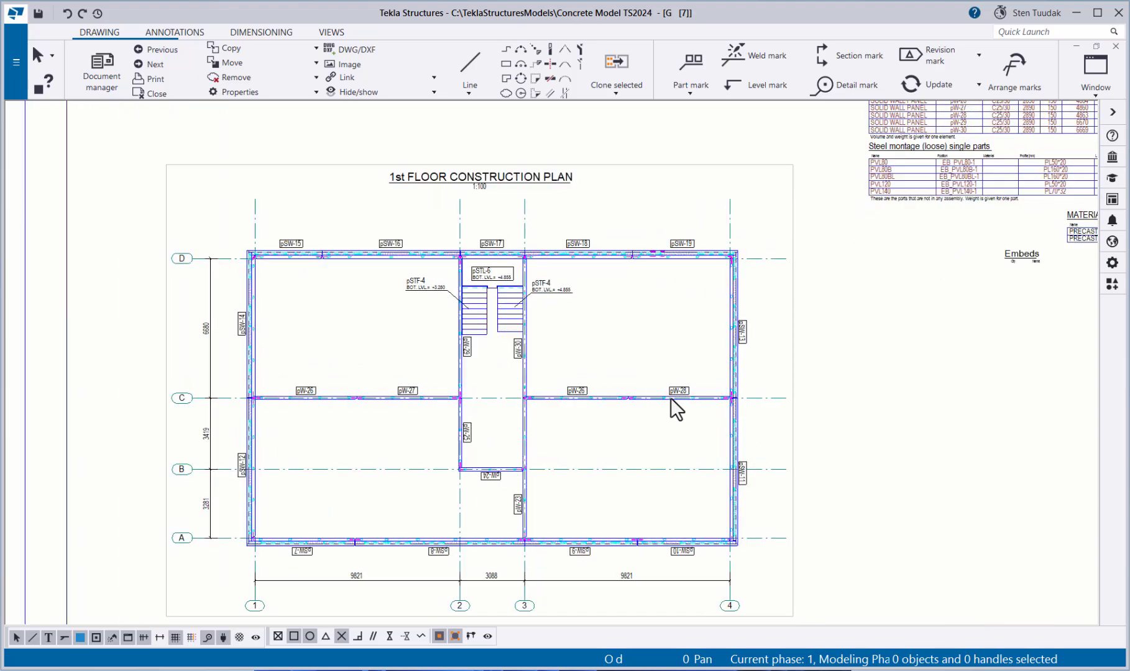
{"action": "scroll", "coordinate": [508, 319], "scroll_direction": "up", "scroll_amount": 2}
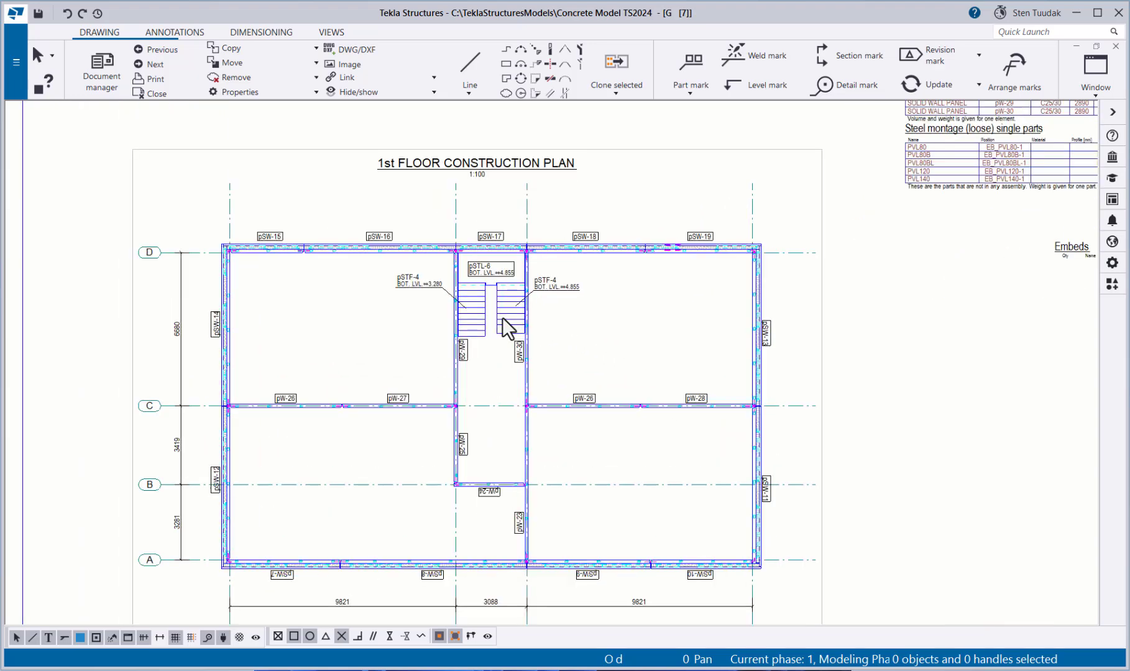
{"action": "left_click", "coordinate": [501, 319]}
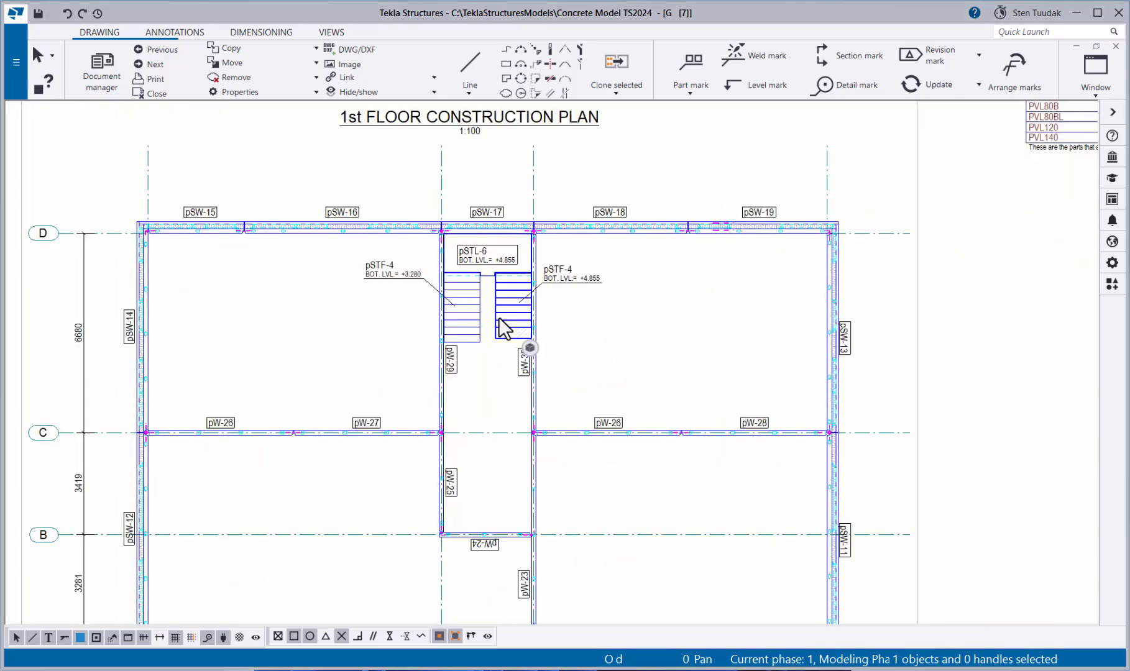
{"action": "double_click", "coordinate": [499, 318]}
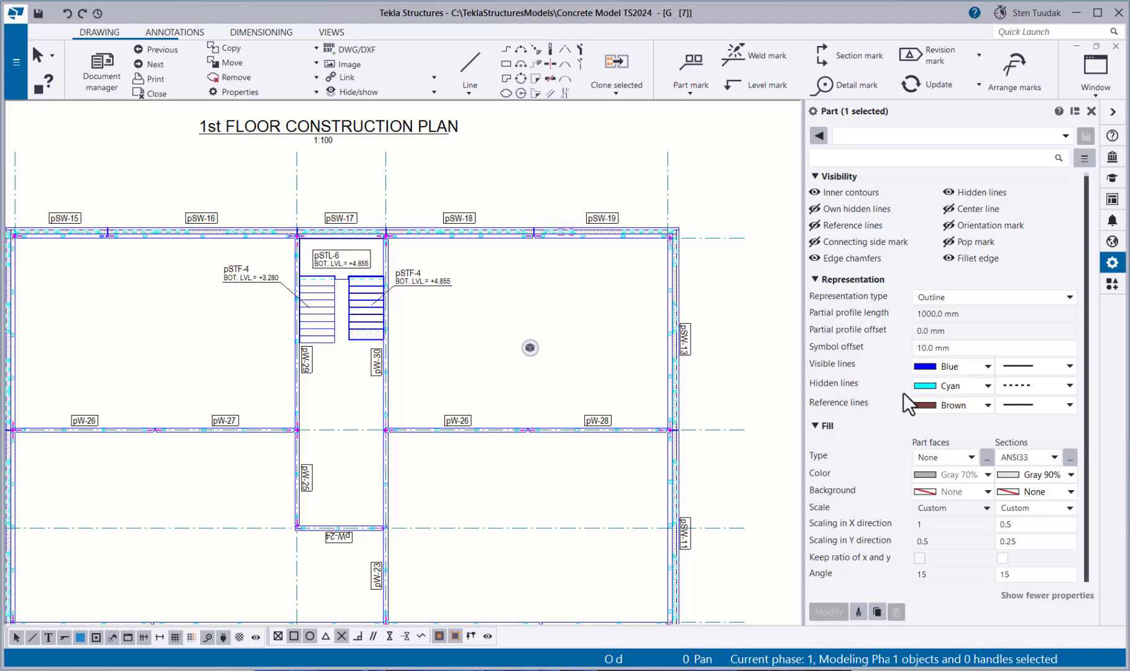
Change the stair flight's visible line colour to the yellow from the MyCompany custom palette, apply it and deselect the part
{"action": "left_click", "coordinate": [934, 373]}
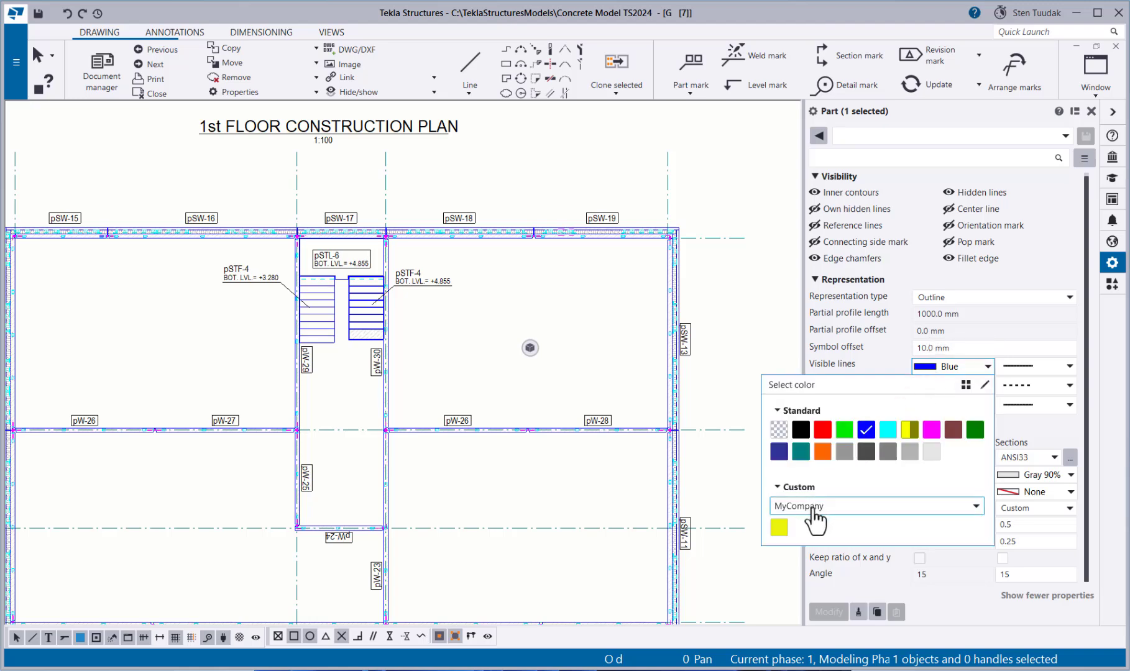
{"action": "left_click", "coordinate": [974, 506]}
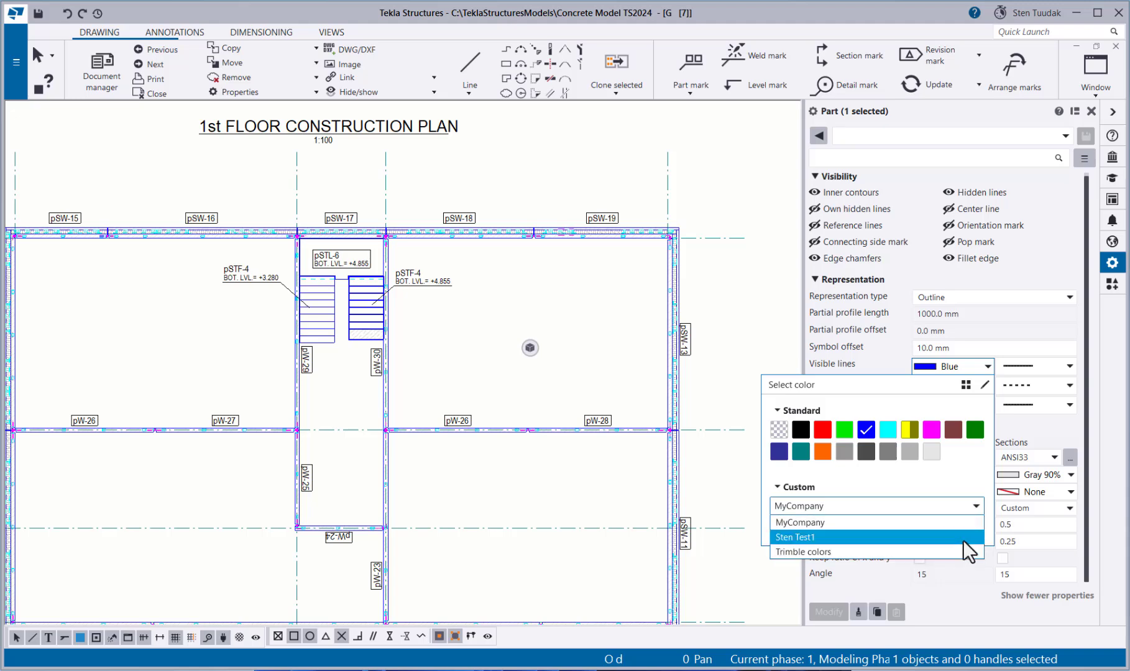
{"action": "left_click", "coordinate": [977, 522]}
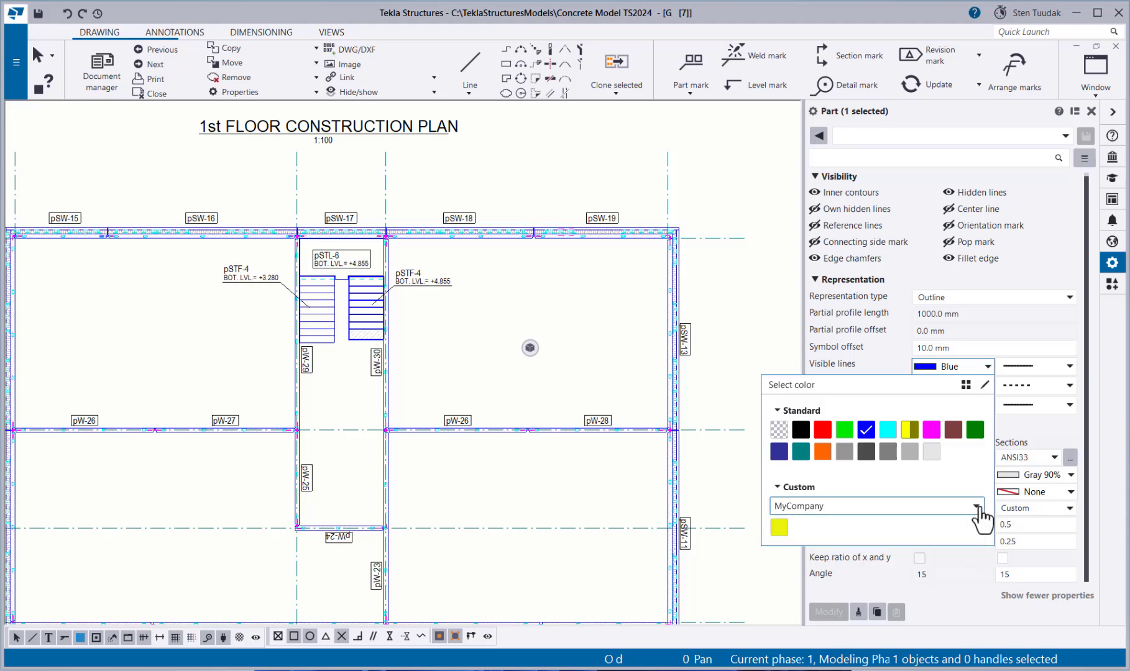
{"action": "left_click", "coordinate": [778, 527]}
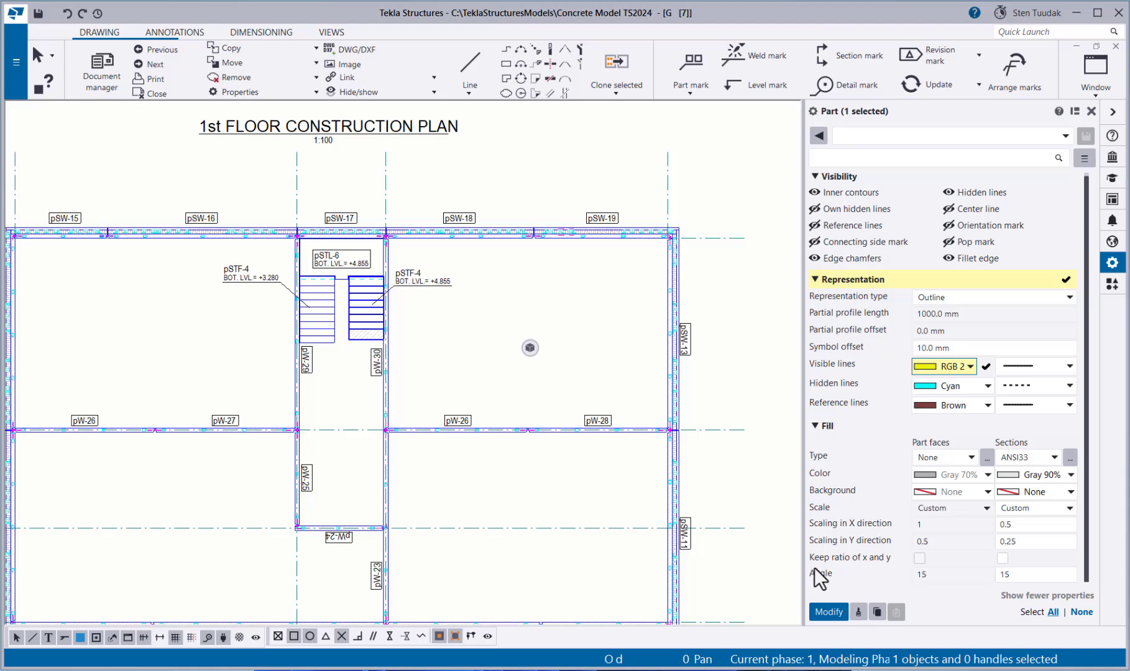
{"action": "left_click", "coordinate": [824, 613]}
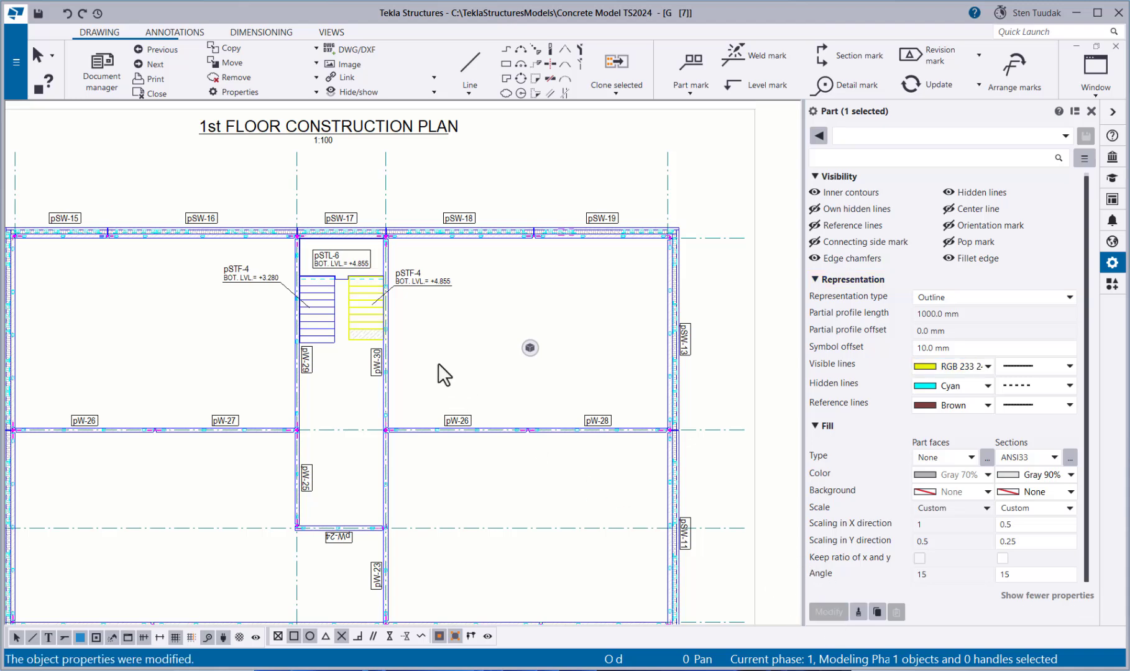
{"action": "scroll", "coordinate": [364, 308], "scroll_direction": "up", "scroll_amount": 2}
{"action": "scroll", "coordinate": [361, 307], "scroll_direction": "up", "scroll_amount": 4}
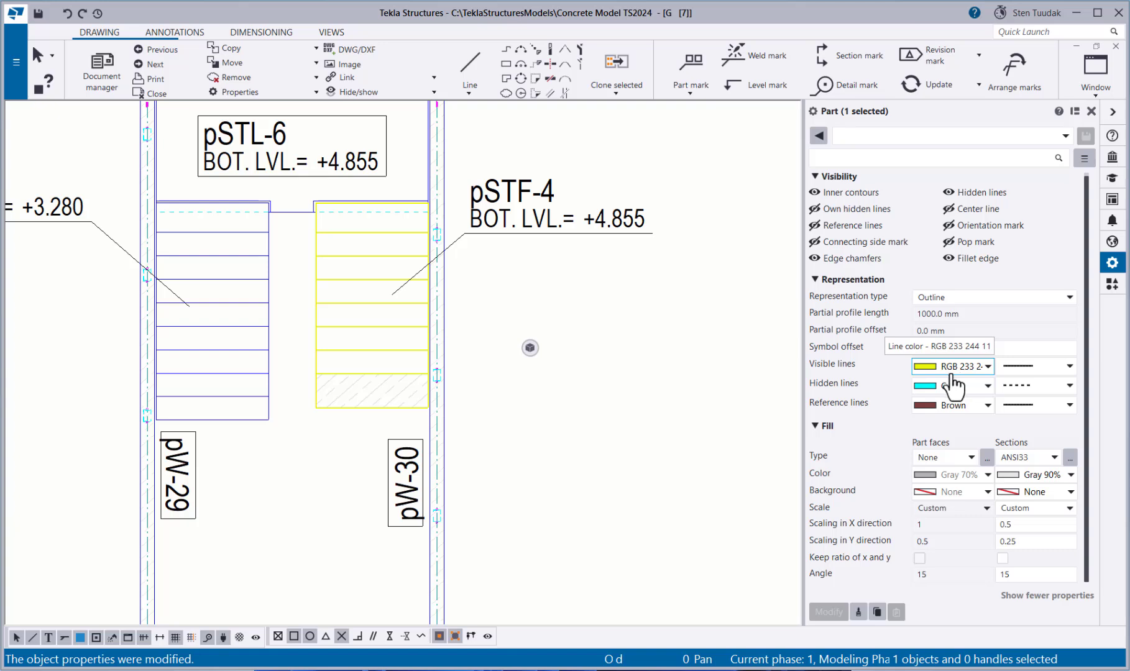
{"action": "left_click", "coordinate": [325, 293]}
{"action": "scroll", "coordinate": [326, 293], "scroll_direction": "down", "scroll_amount": 5}
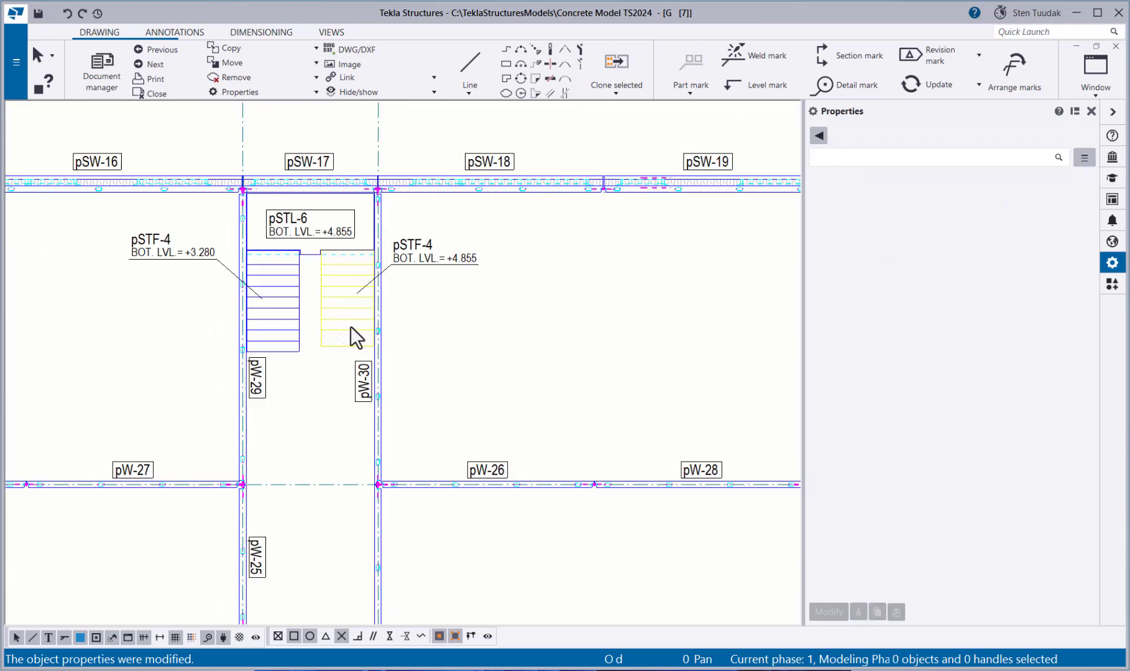
{"action": "middle_click_drag", "start_coordinate": [351, 327], "coordinate": [387, 339]}
Open the drawing's print settings, load the #DE_PDF_B&W preset and generate the print preview
{"action": "left_click", "coordinate": [19, 68]}
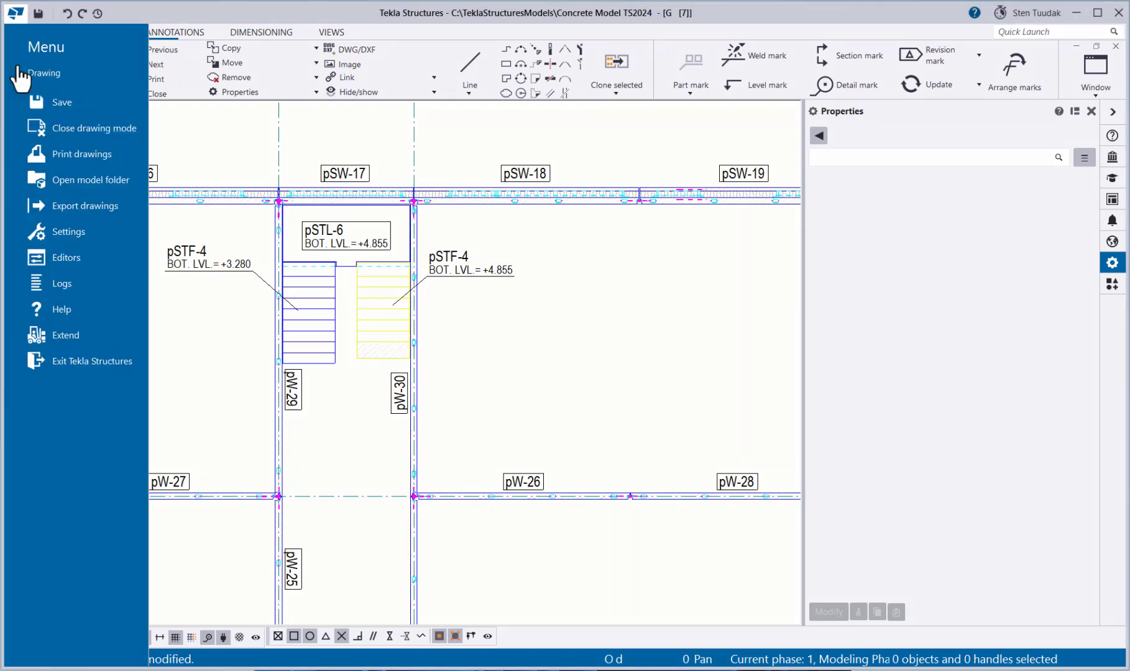
{"action": "left_click", "coordinate": [78, 161]}
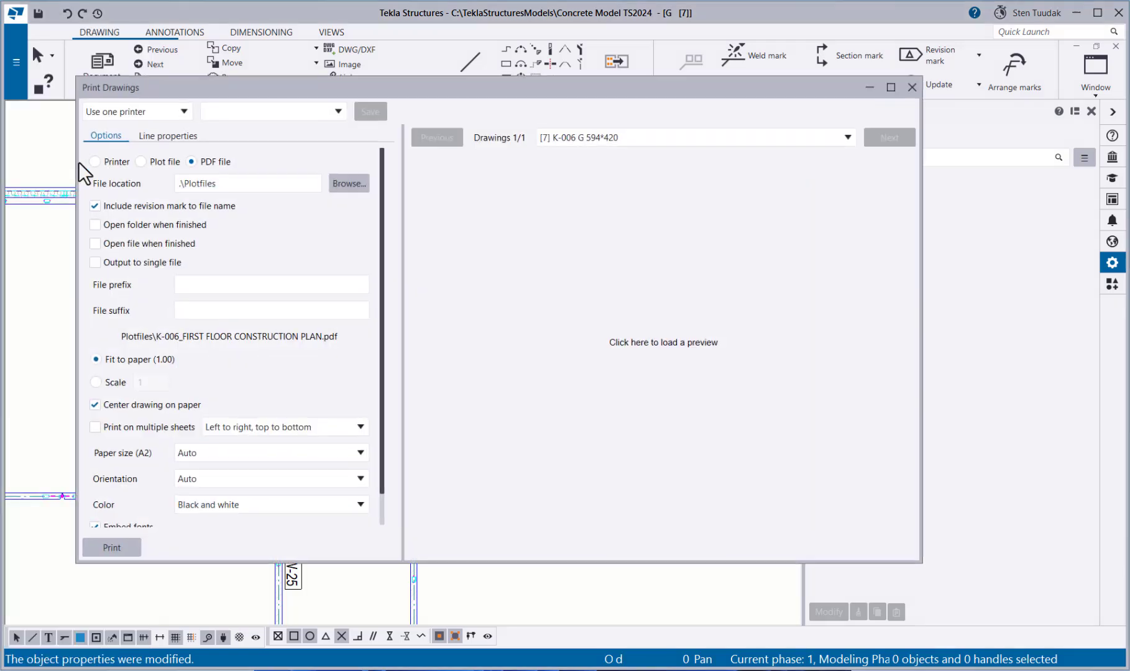
{"action": "left_click", "coordinate": [234, 113]}
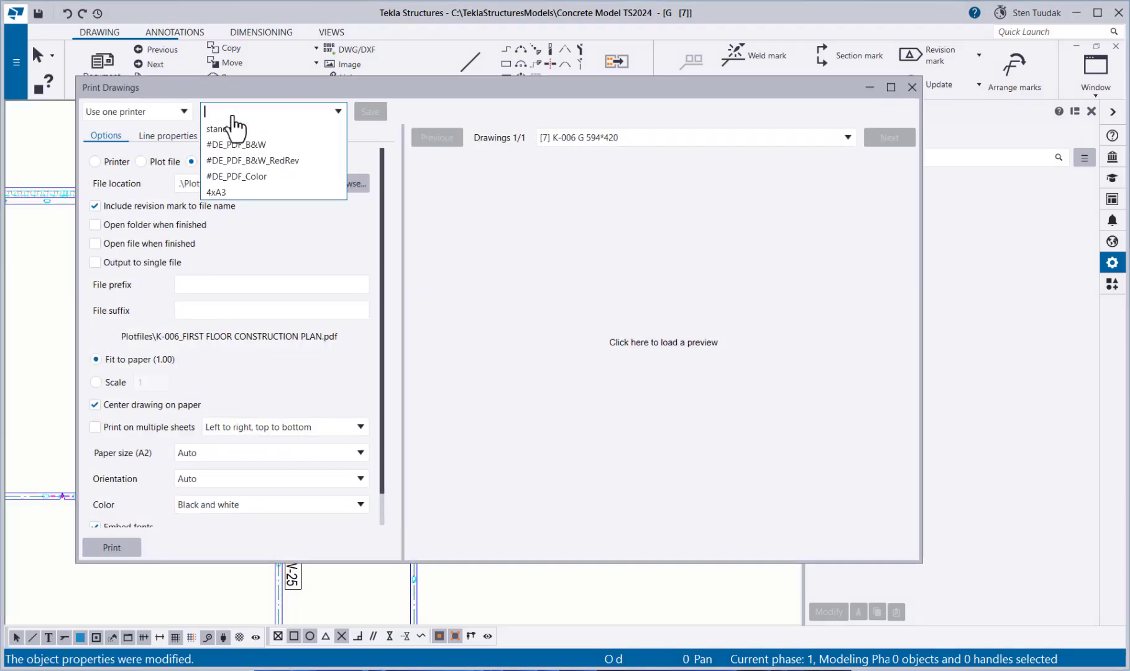
{"action": "left_click", "coordinate": [256, 145]}
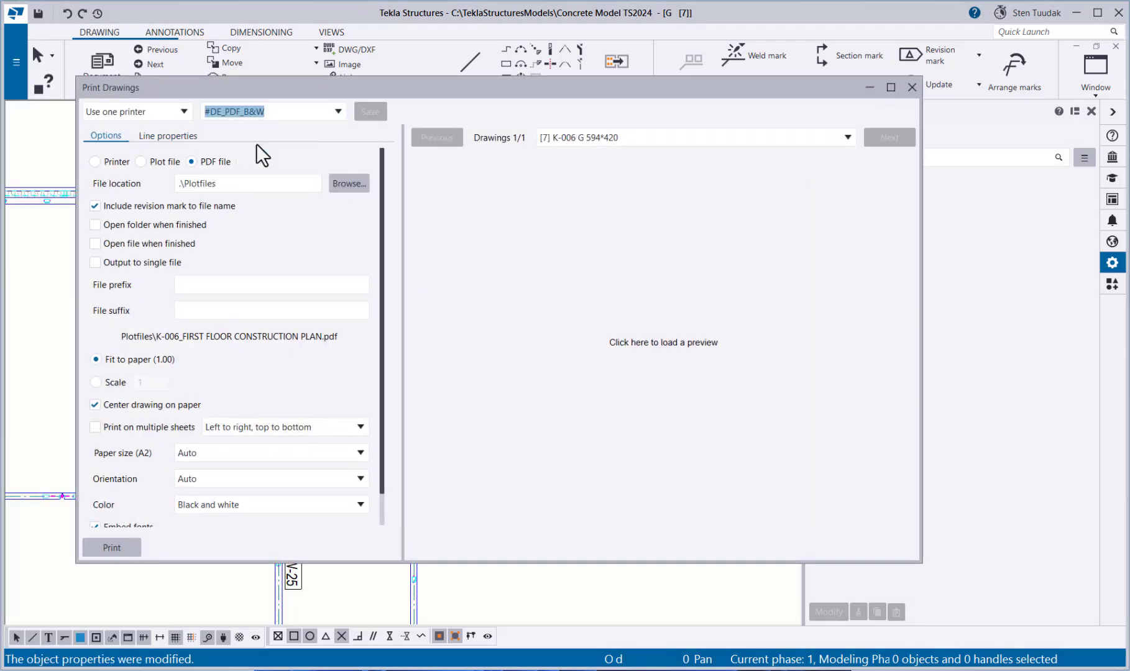
{"action": "left_click", "coordinate": [542, 304]}
Add the drawing's custom yellow to the print line properties and set its line thickness to 20
{"action": "left_click", "coordinate": [179, 138]}
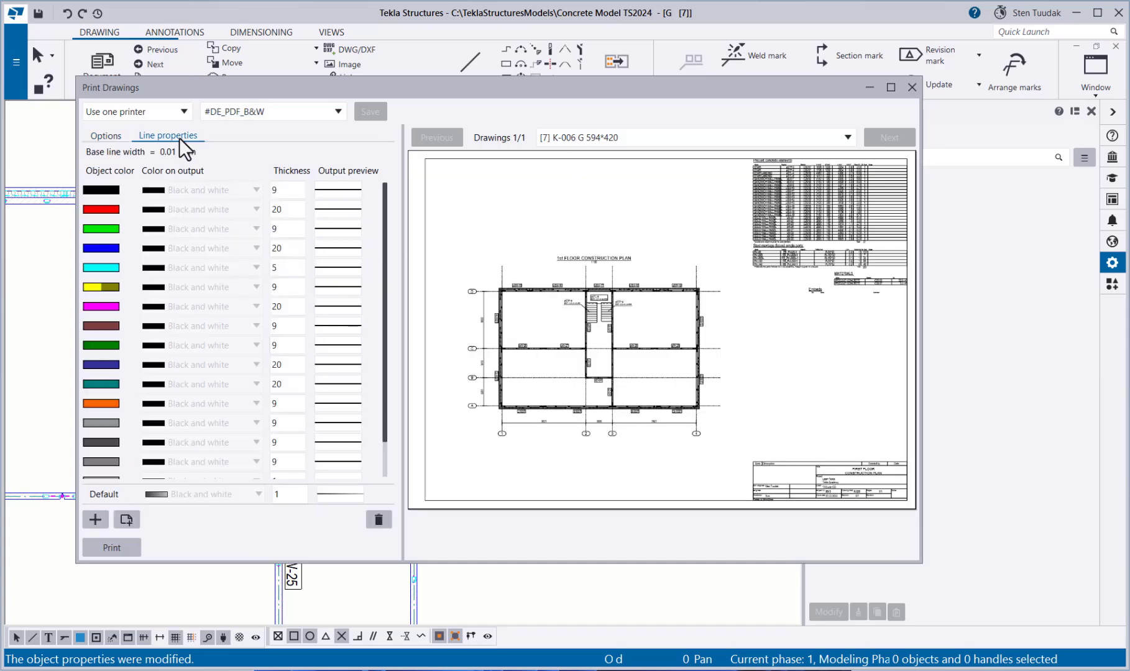
{"action": "scroll", "coordinate": [222, 358], "scroll_direction": "down", "scroll_amount": 1}
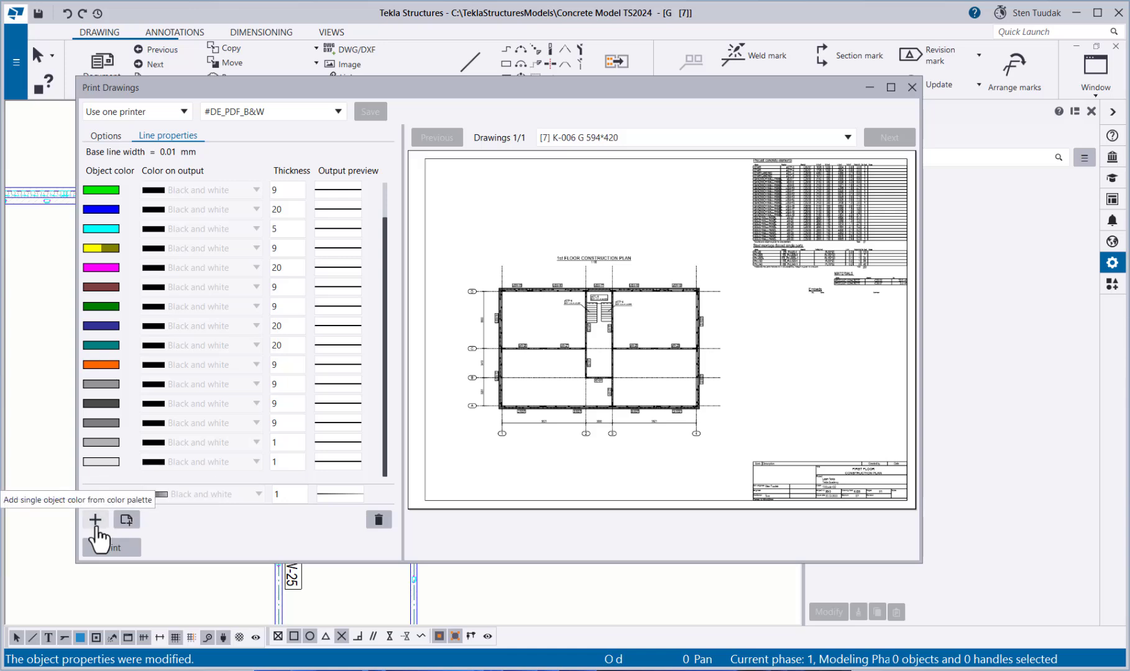
{"action": "left_click", "coordinate": [126, 520]}
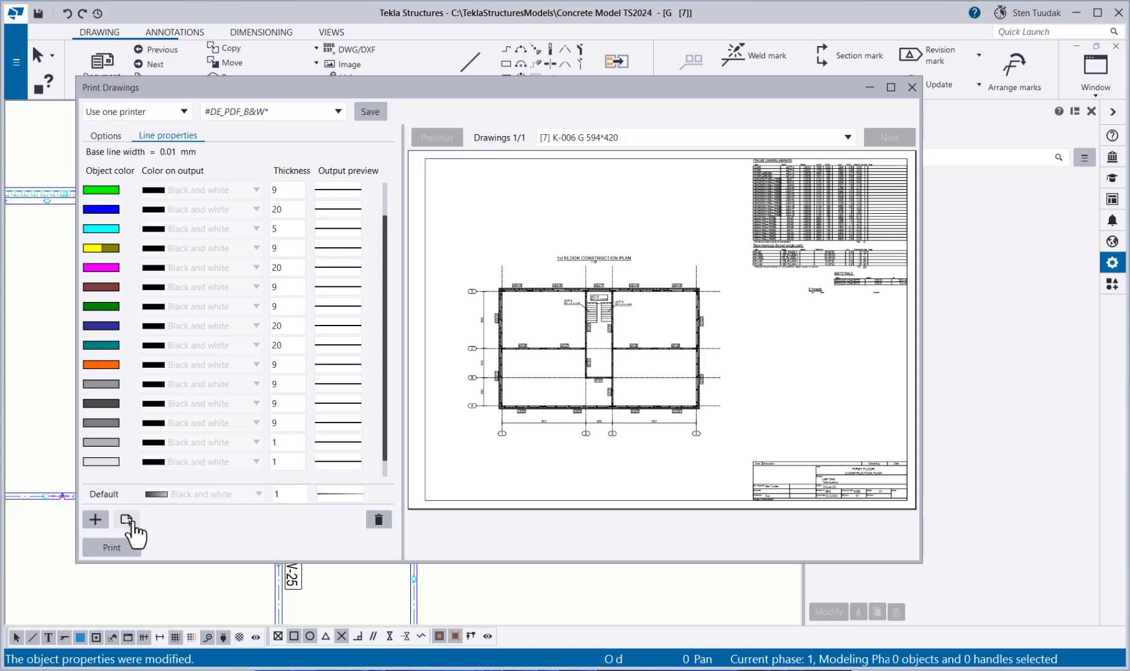
{"action": "scroll", "coordinate": [200, 436], "scroll_direction": "down", "scroll_amount": 1}
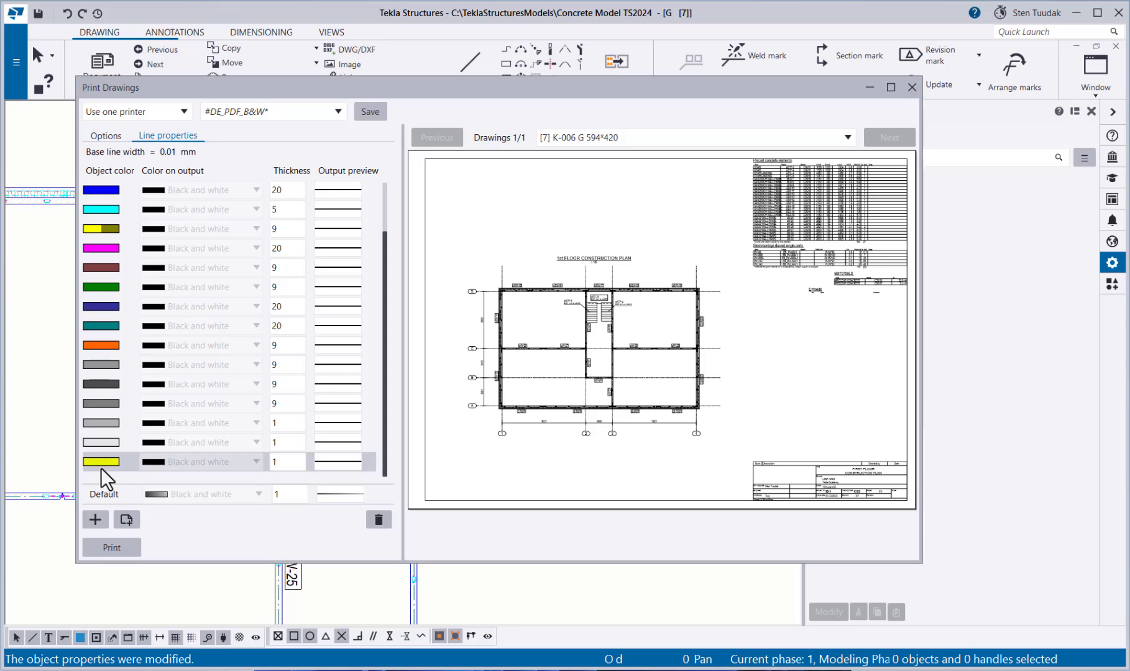
{"action": "mouse_move", "coordinate": [98, 464]}
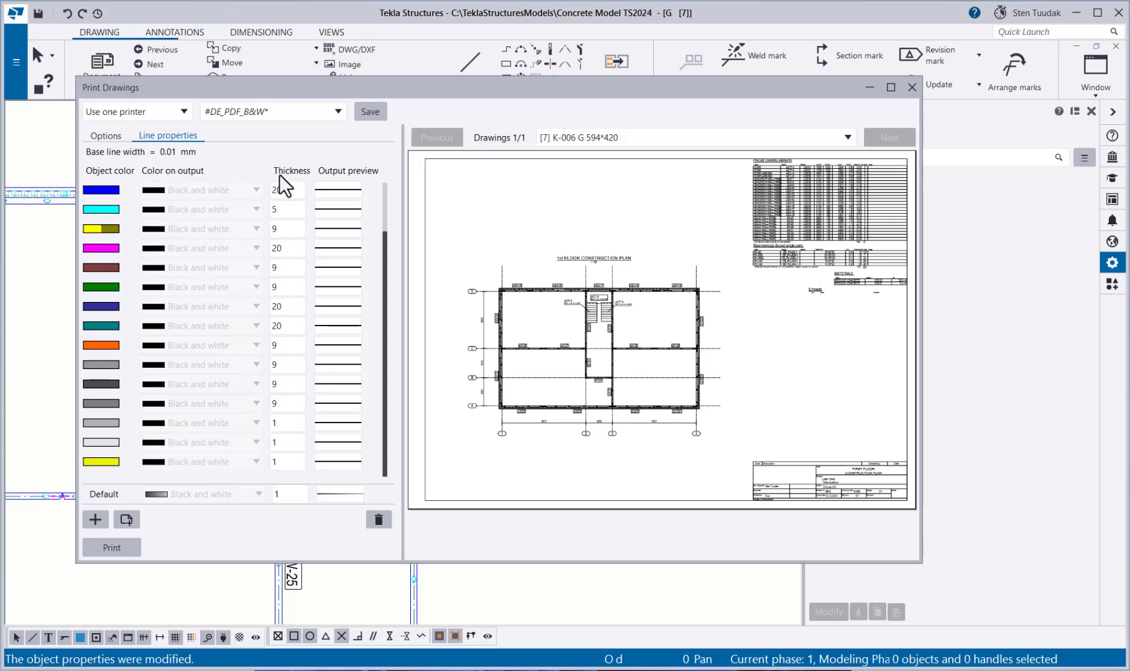
{"action": "left_click", "coordinate": [286, 461]}
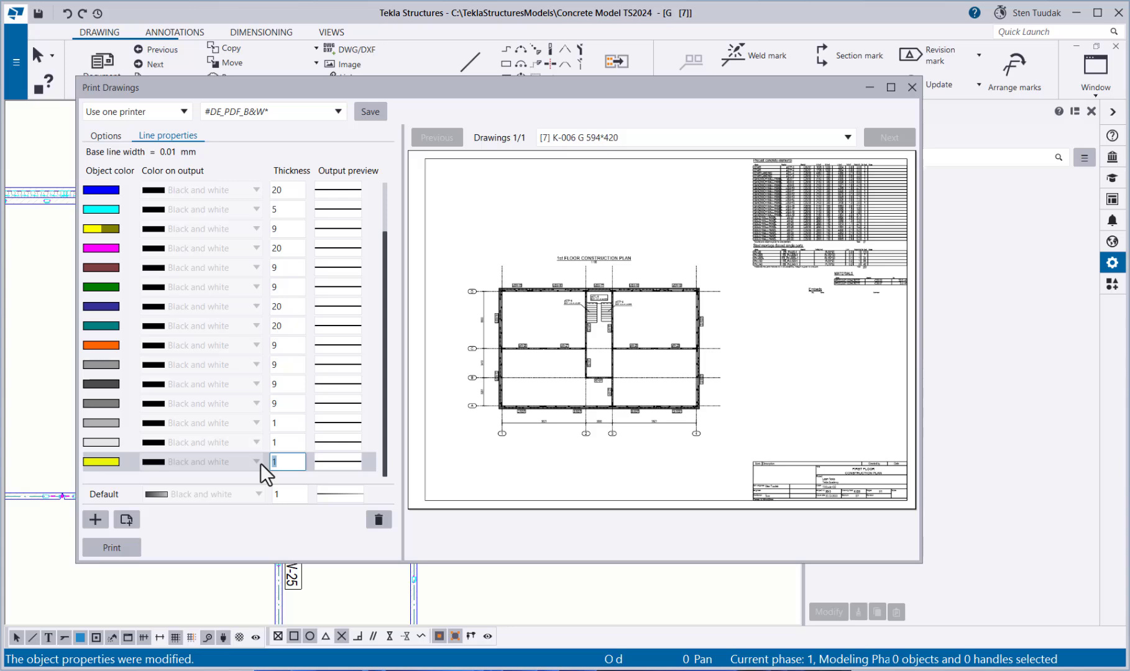
{"action": "type", "text": "20"}
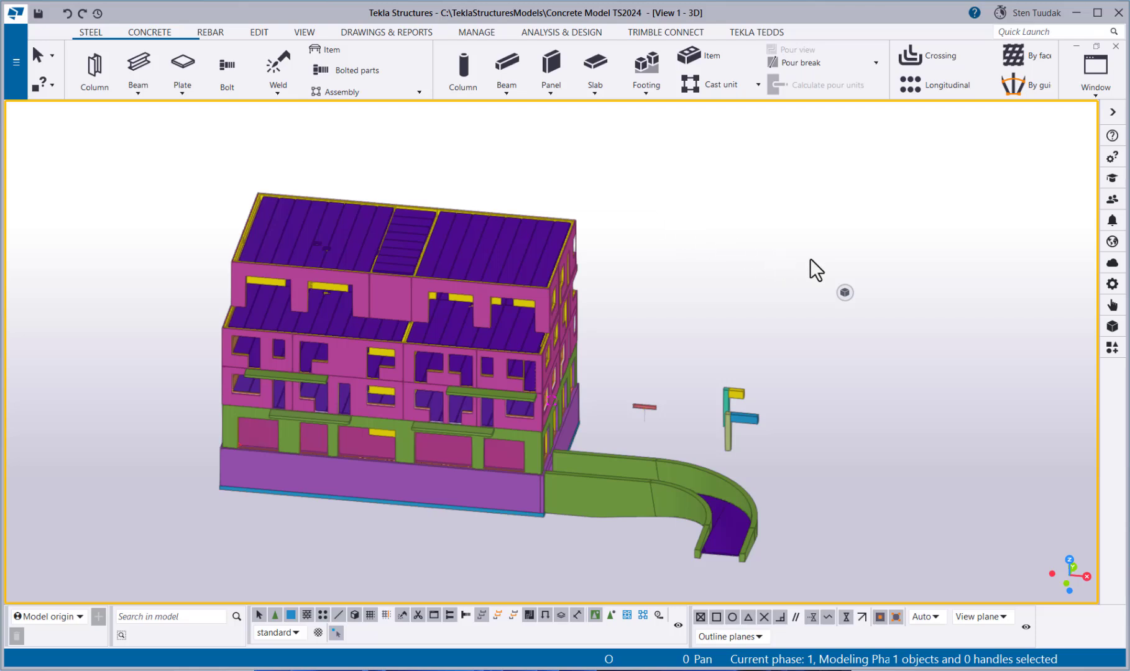
Look at the building model from its preset left, front, right and top sides, and return to the 3D view
{"action": "mouse_move", "coordinate": [845, 294]}
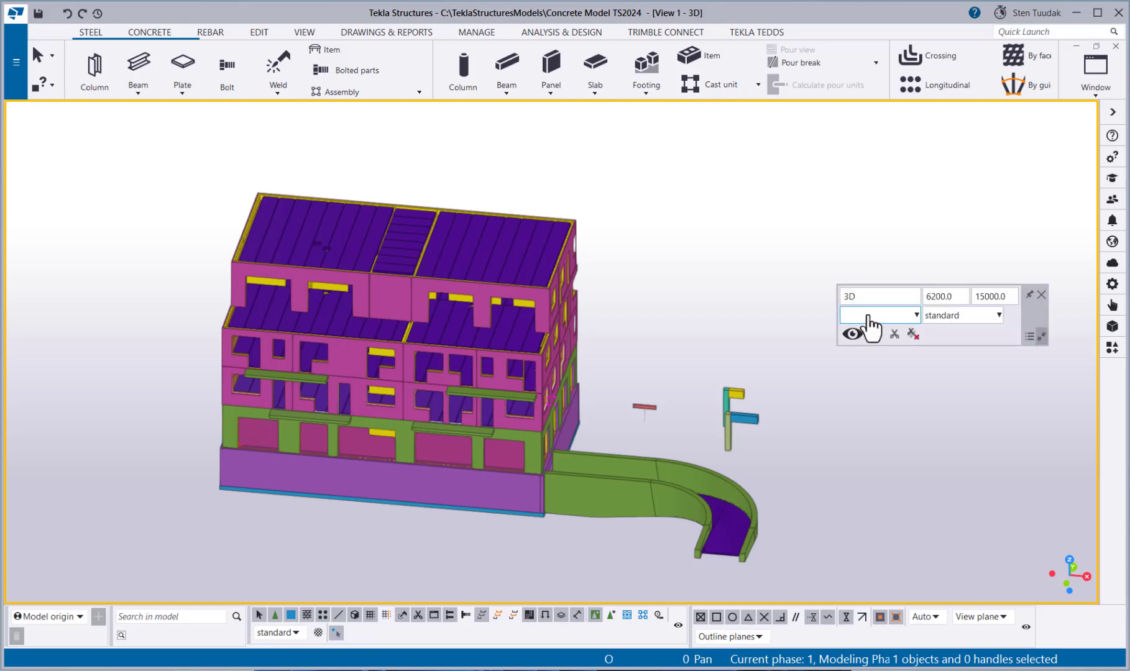
{"action": "left_click_drag", "start_coordinate": [952, 334], "coordinate": [781, 249]}
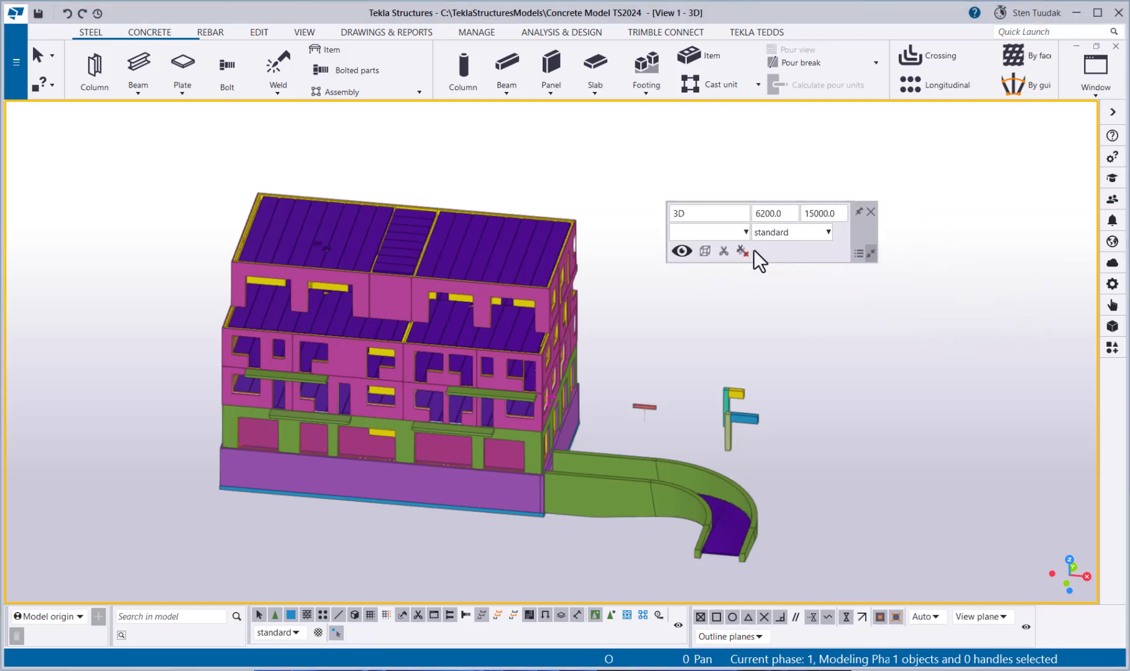
{"action": "left_click", "coordinate": [706, 250]}
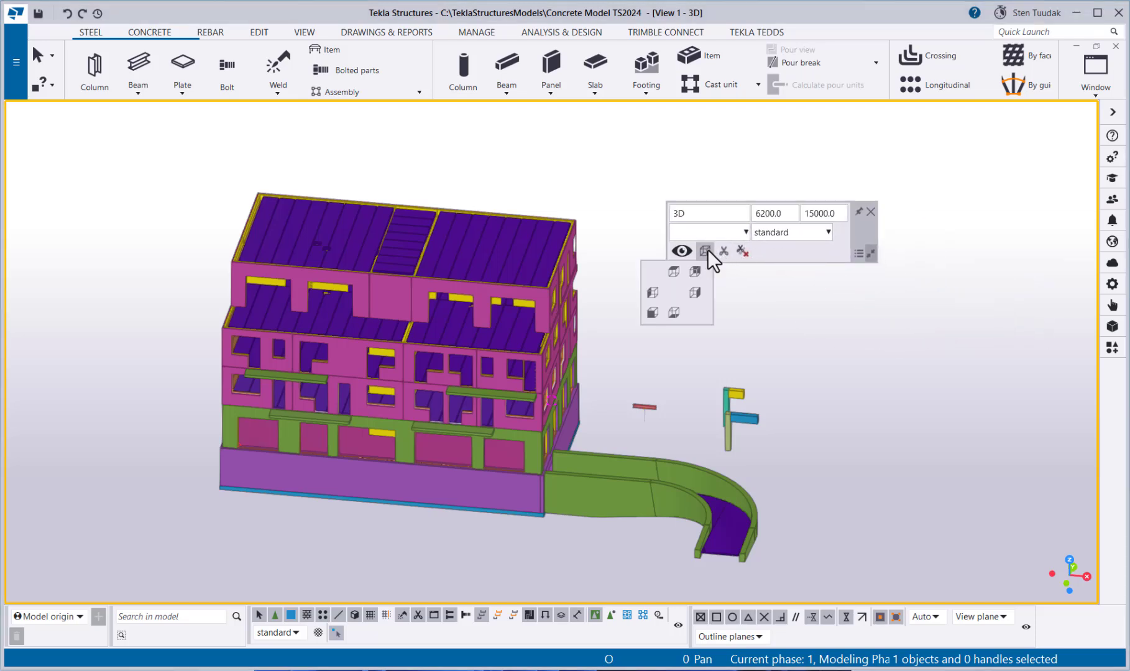
{"action": "left_click", "coordinate": [652, 293]}
{"action": "left_click", "coordinate": [653, 313]}
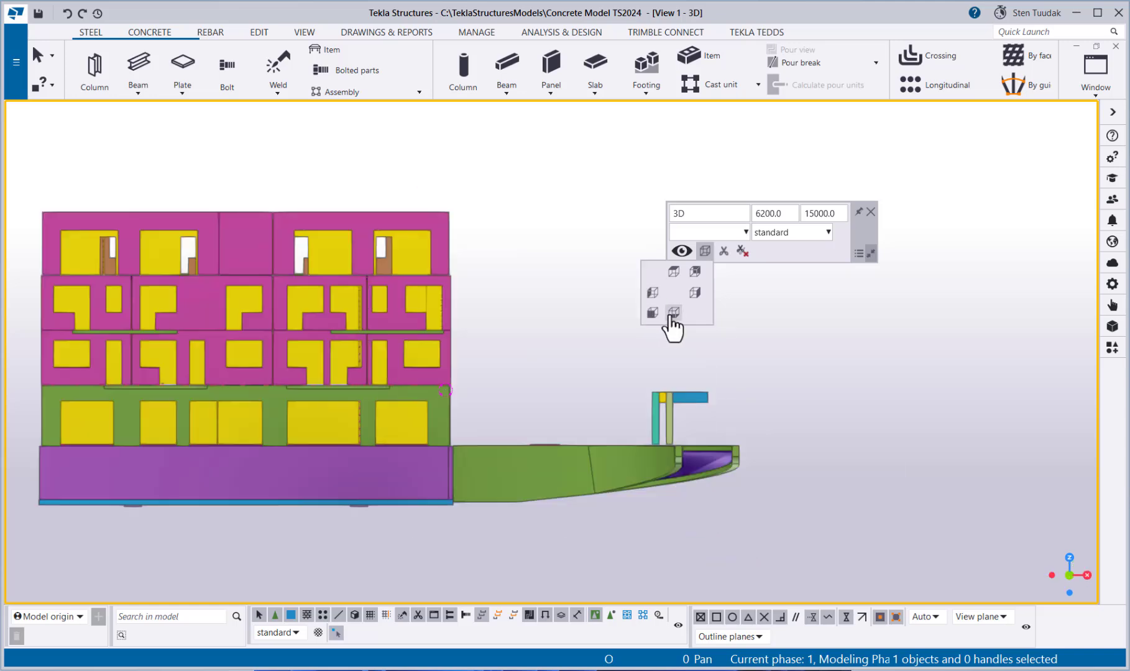
{"action": "left_click", "coordinate": [695, 292]}
{"action": "left_click", "coordinate": [674, 271]}
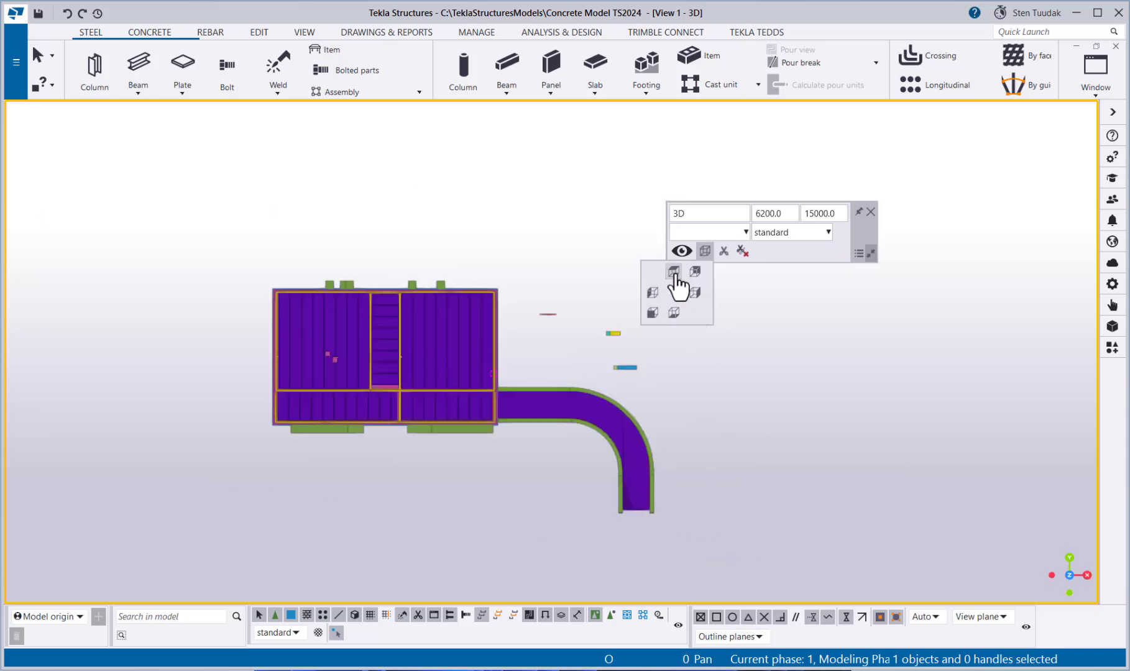
{"action": "left_click", "coordinate": [674, 291]}
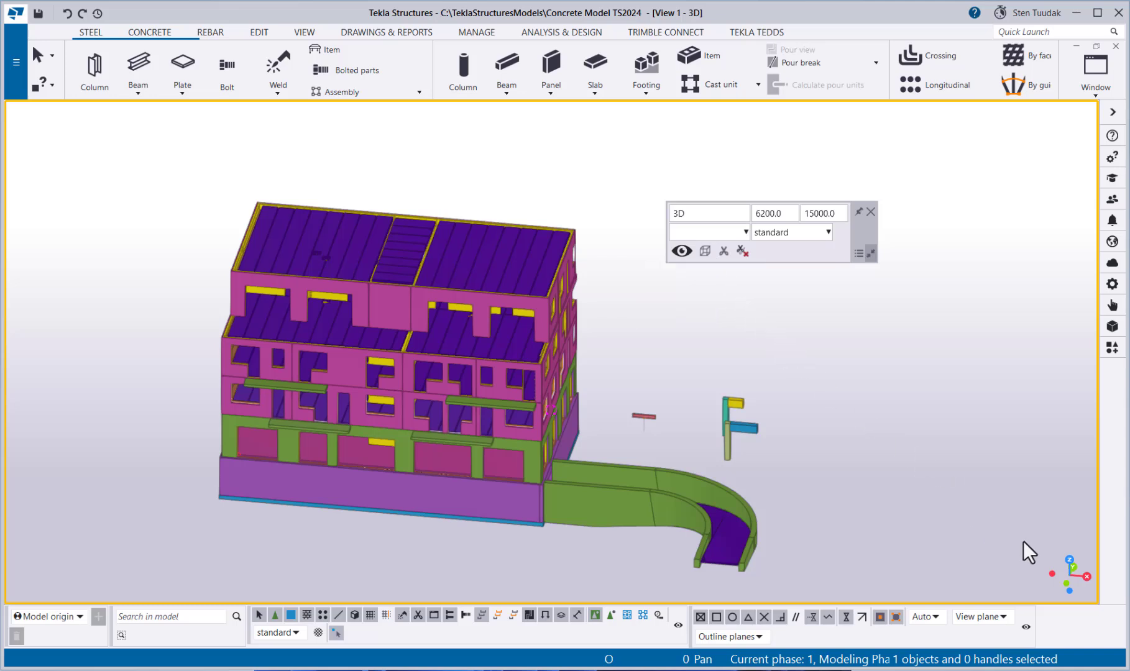
Use the coordinate axis symbol to view the model from the top, back, ramp end and front, alternating between back and front
{"action": "left_click", "coordinate": [1069, 560]}
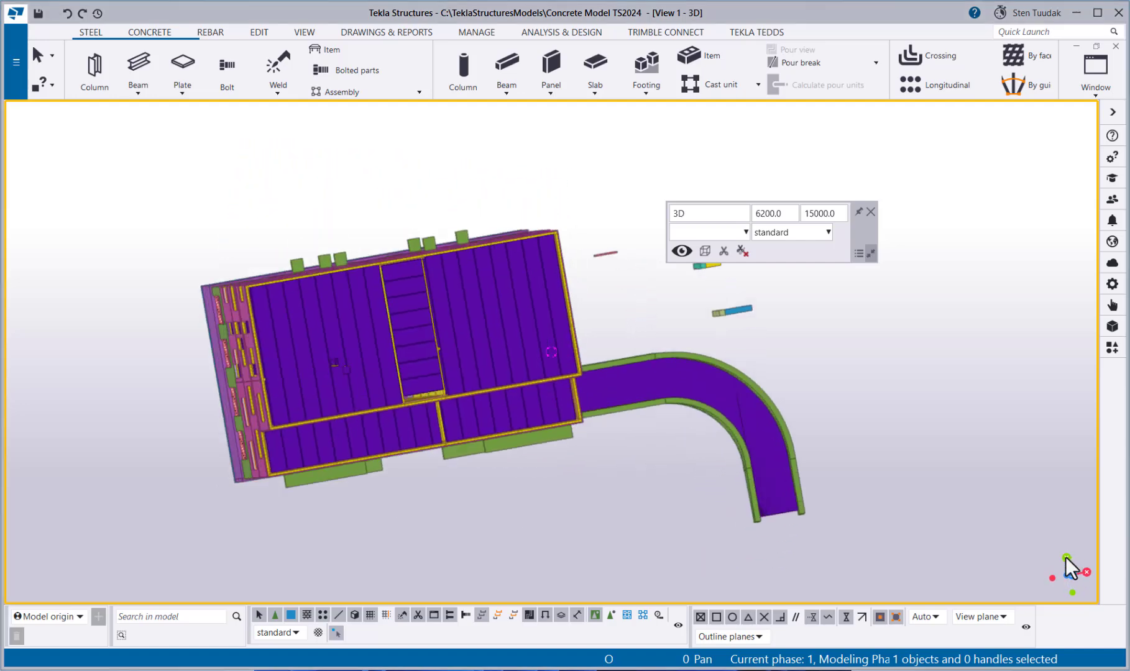
{"action": "left_click", "coordinate": [1066, 557]}
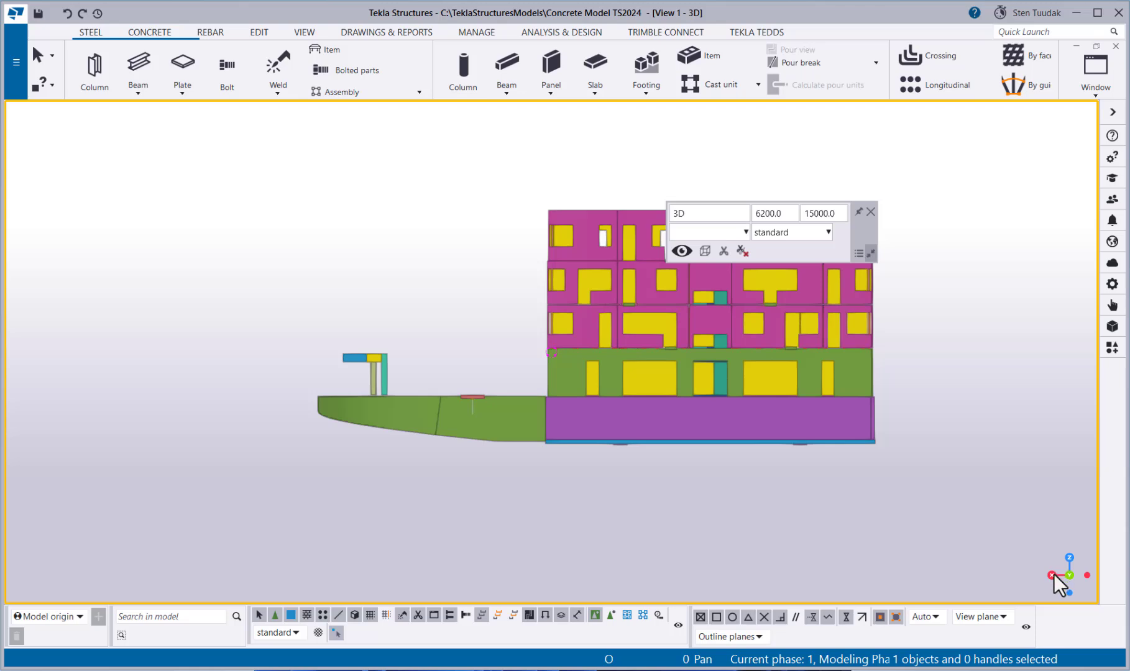
{"action": "left_click", "coordinate": [1052, 575]}
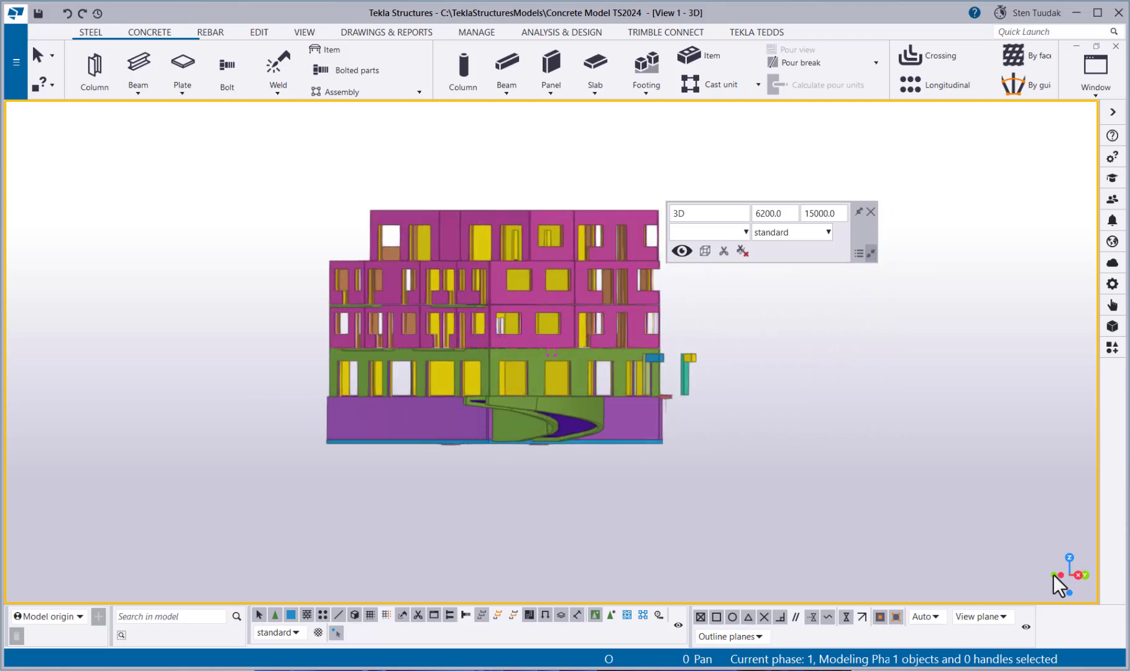
{"action": "left_click", "coordinate": [1053, 575]}
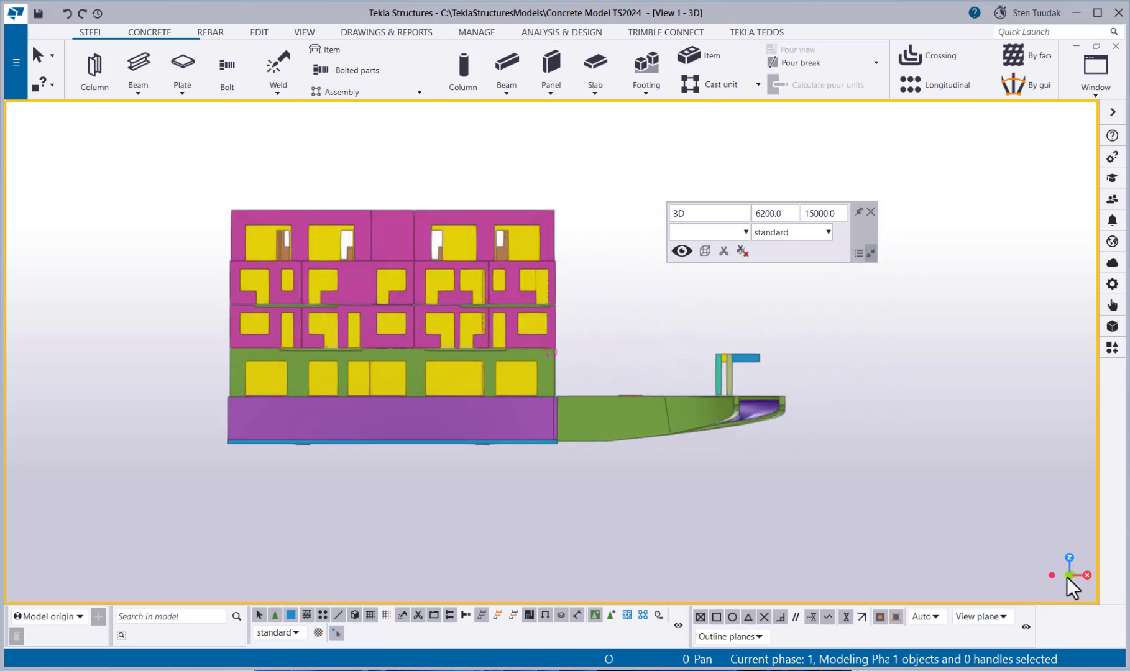
{"action": "left_click", "coordinate": [1067, 574]}
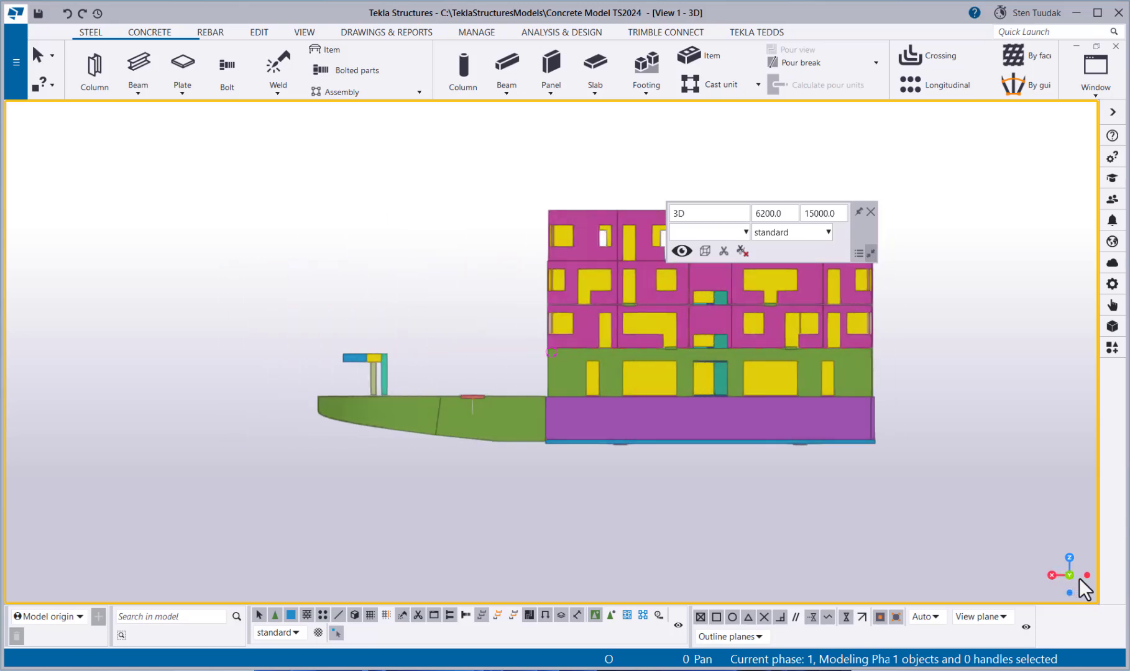
{"action": "left_click", "coordinate": [1068, 576]}
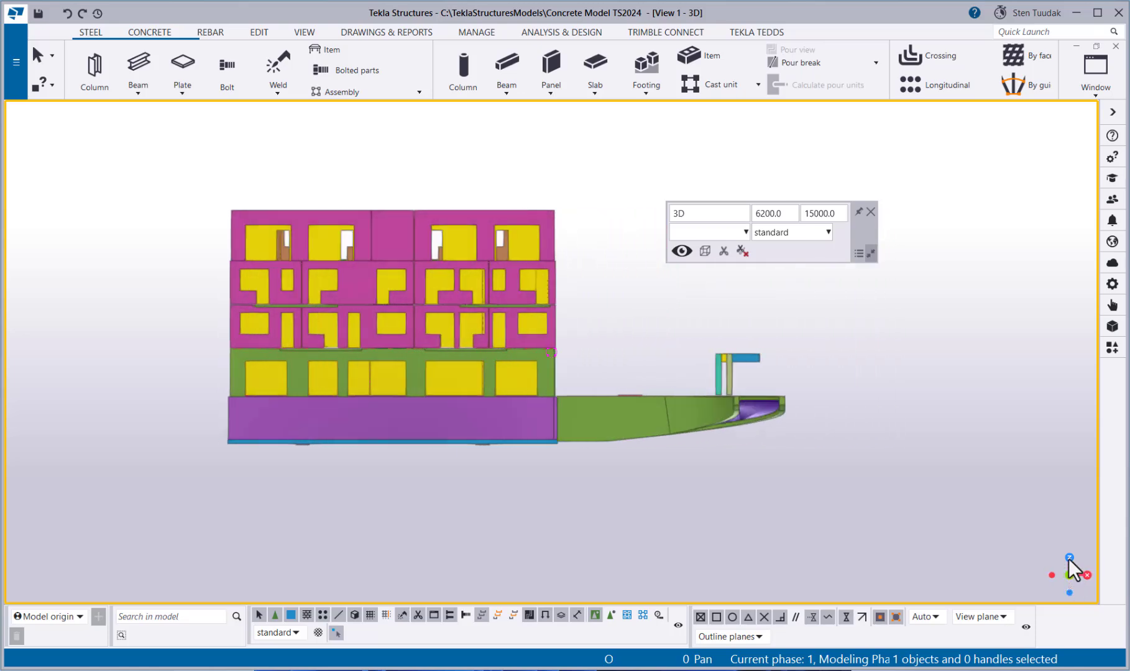
Use the coordinate axis symbol to view the building model from the top, from below and from the ramp end
{"action": "left_click", "coordinate": [1069, 558]}
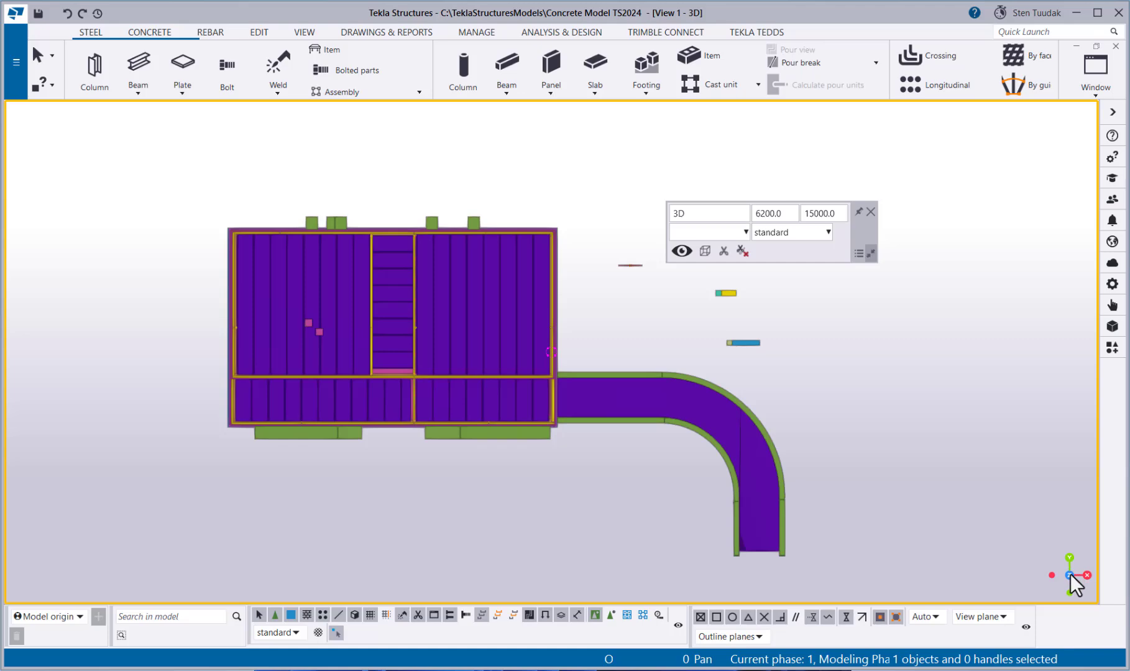
{"action": "left_click", "coordinate": [1070, 575]}
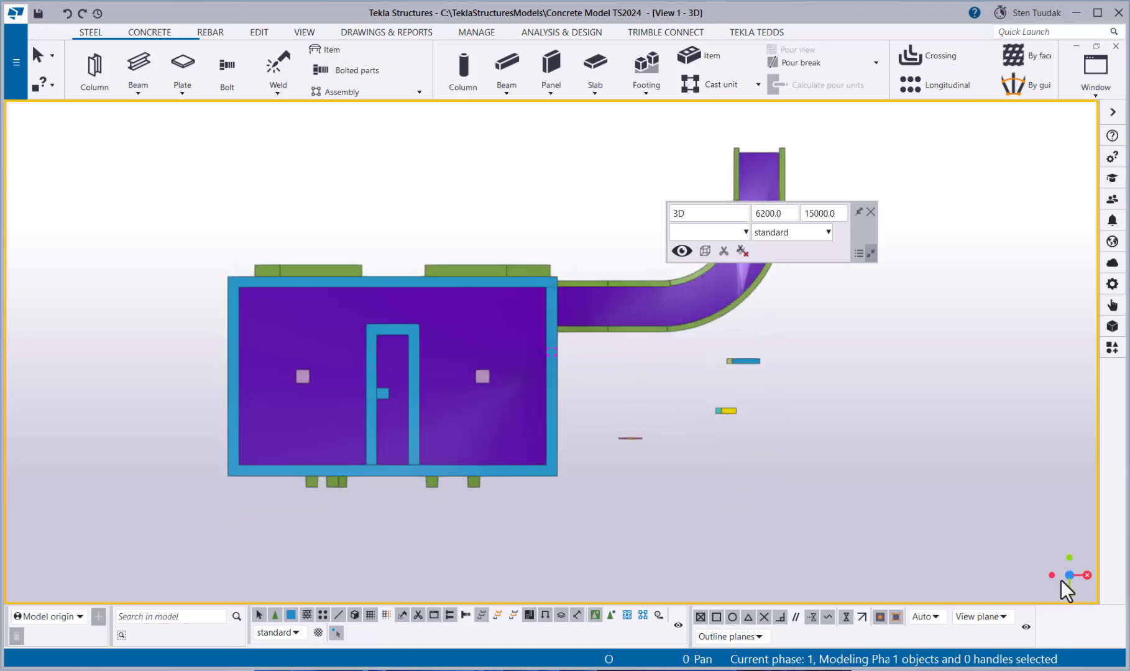
{"action": "left_click", "coordinate": [1085, 575]}
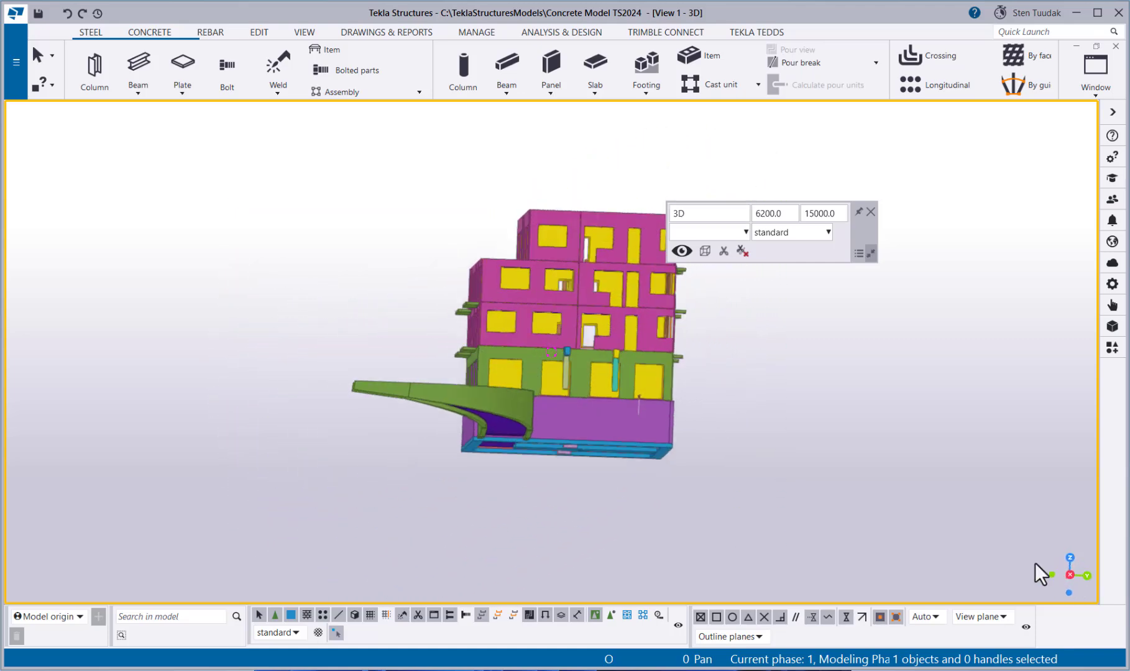
Orbit the building to a tilted view showing roof, front and ramp, and toggle between the 3D and plane views
{"action": "middle_click_drag", "start_coordinate": [566, 371], "coordinate": [721, 421], "text": "ctrl"}
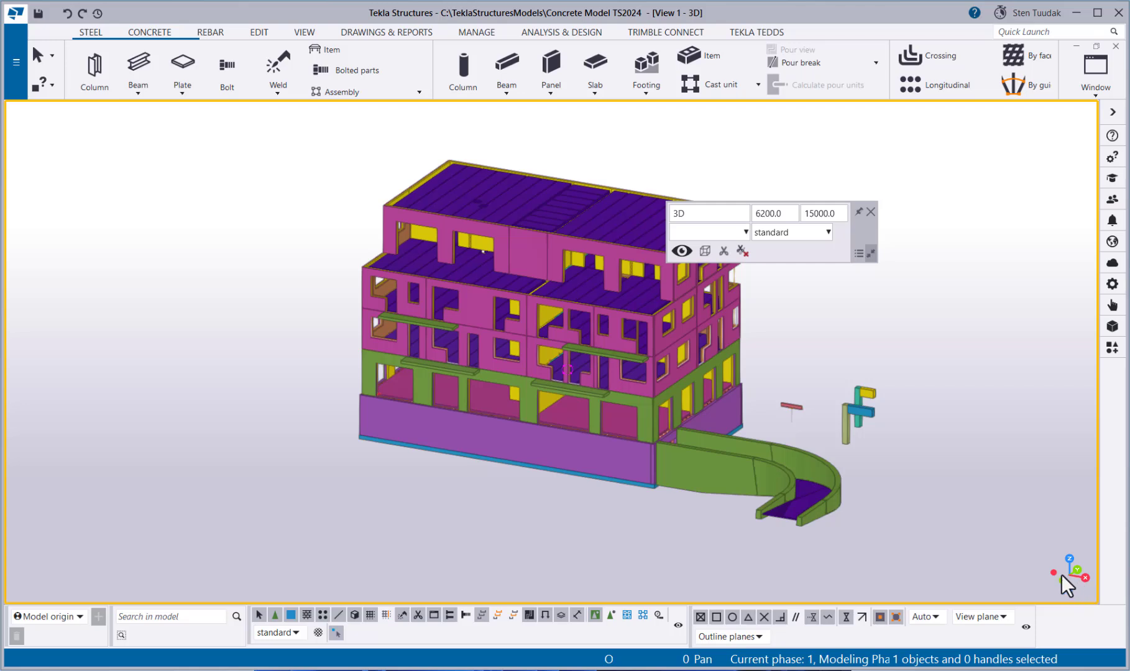
{"action": "middle_click_drag", "start_coordinate": [804, 477], "coordinate": [731, 485]}
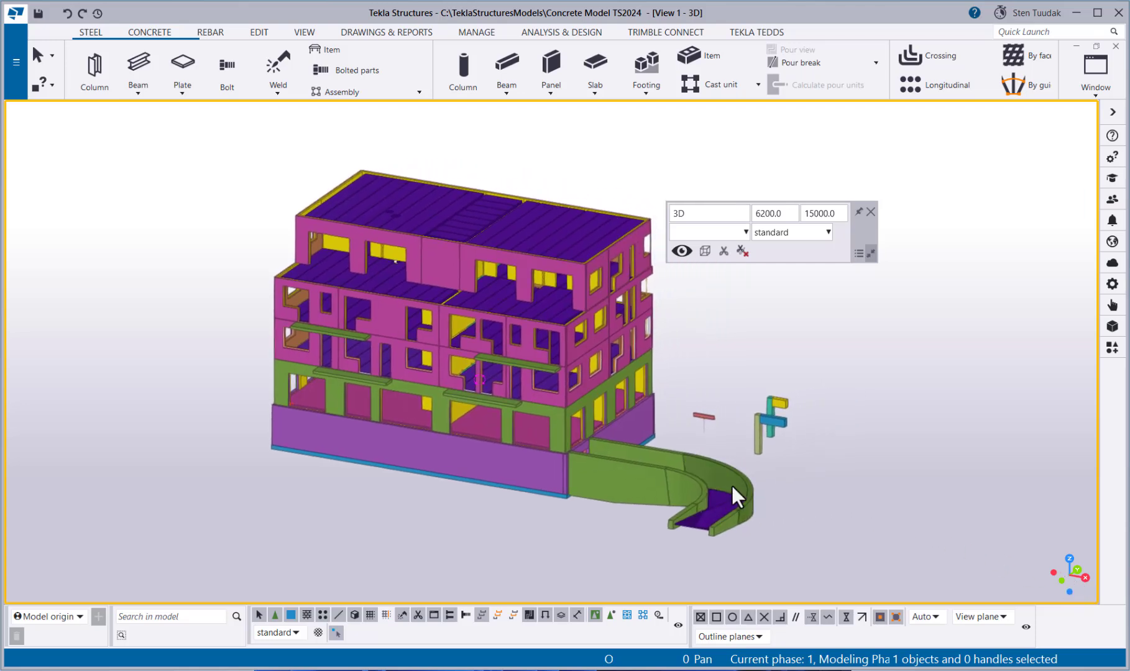
{"action": "key", "text": "ctrl+p"}
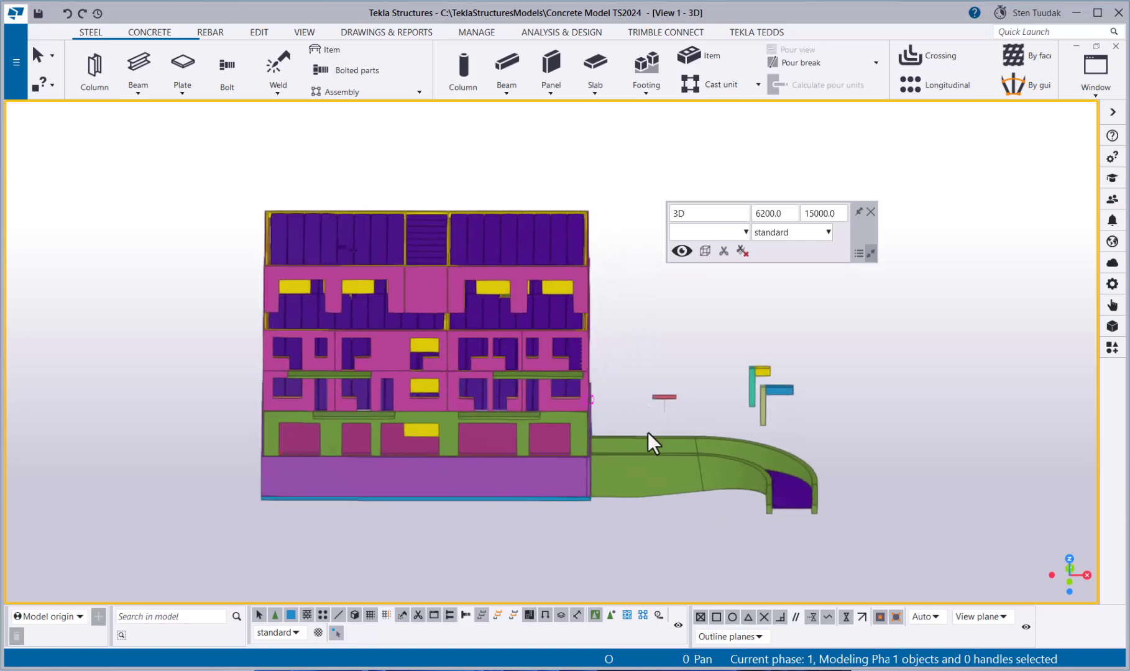
{"action": "middle_click_drag", "start_coordinate": [648, 432], "coordinate": [539, 426], "text": "ctrl"}
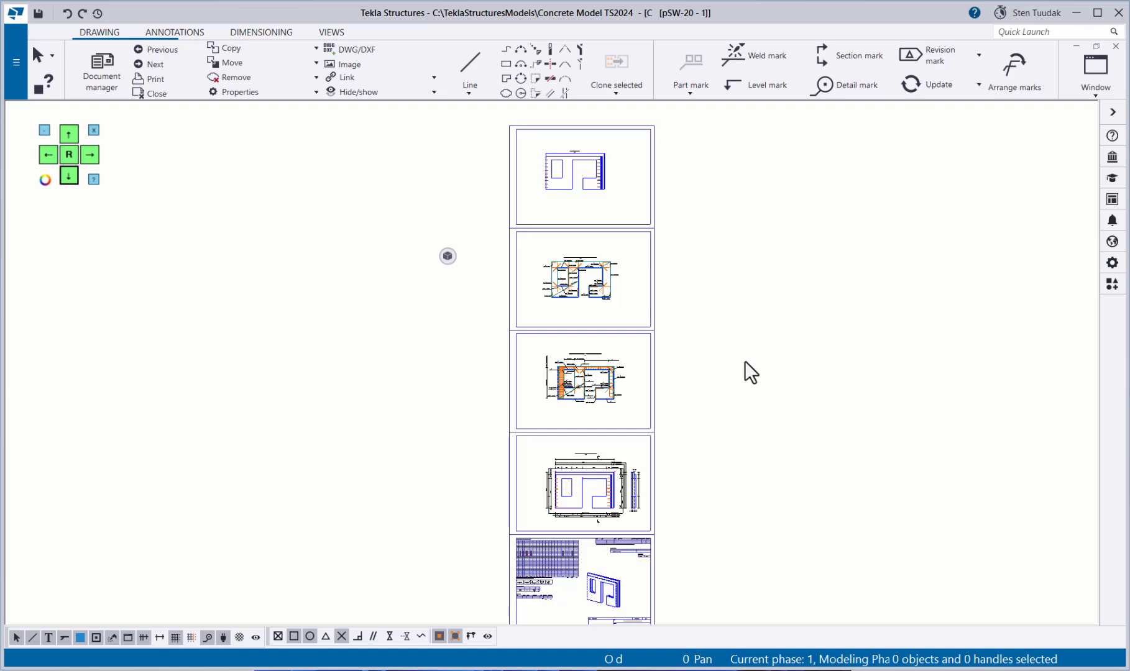
Open the view properties of the FABRICATION TOP VIEW in the wall panel drawing and show its dimensioning rules
{"action": "middle_click_drag", "start_coordinate": [738, 371], "coordinate": [736, 356]}
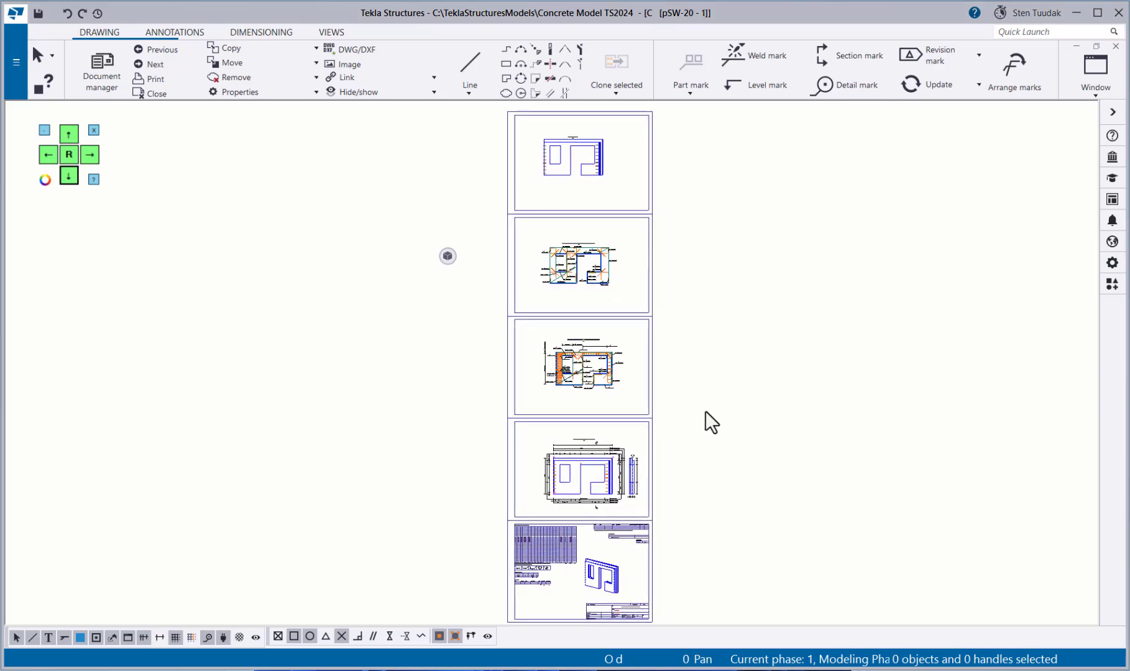
{"action": "scroll", "coordinate": [638, 475], "scroll_direction": "up", "scroll_amount": 4}
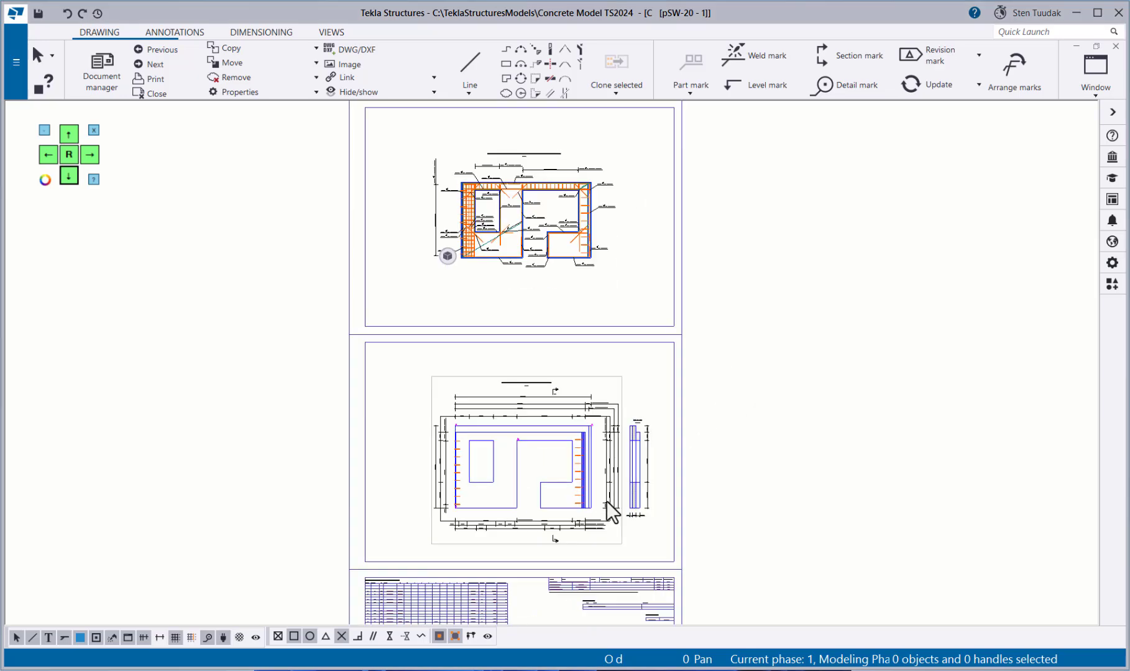
{"action": "scroll", "coordinate": [562, 530], "scroll_direction": "up", "scroll_amount": 2}
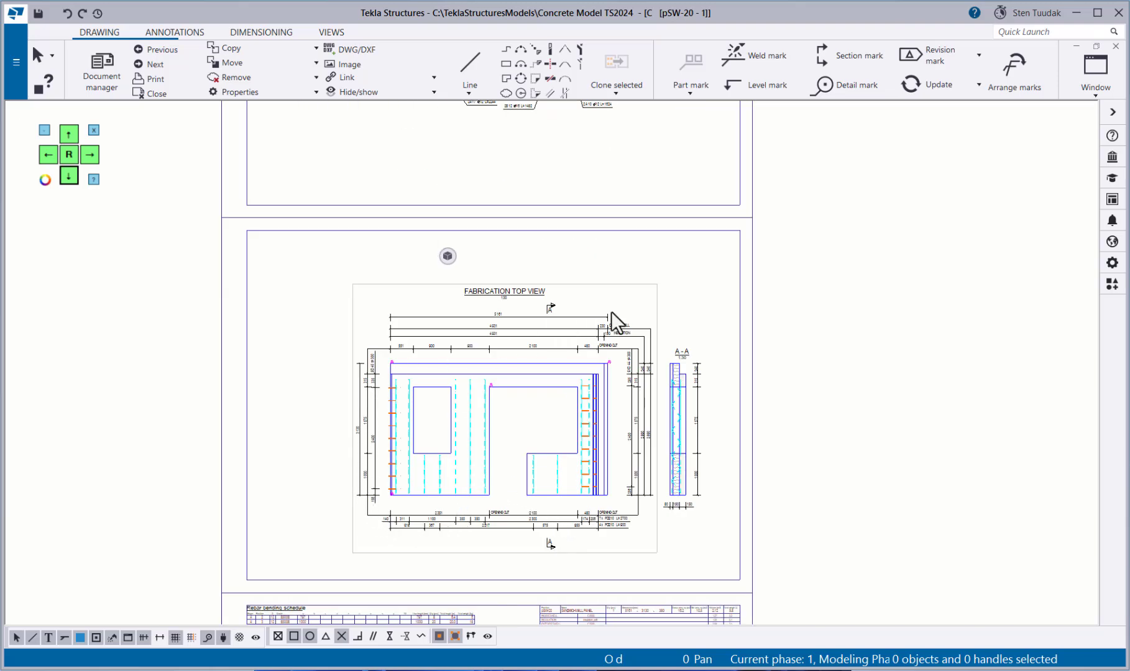
{"action": "left_click", "coordinate": [657, 290]}
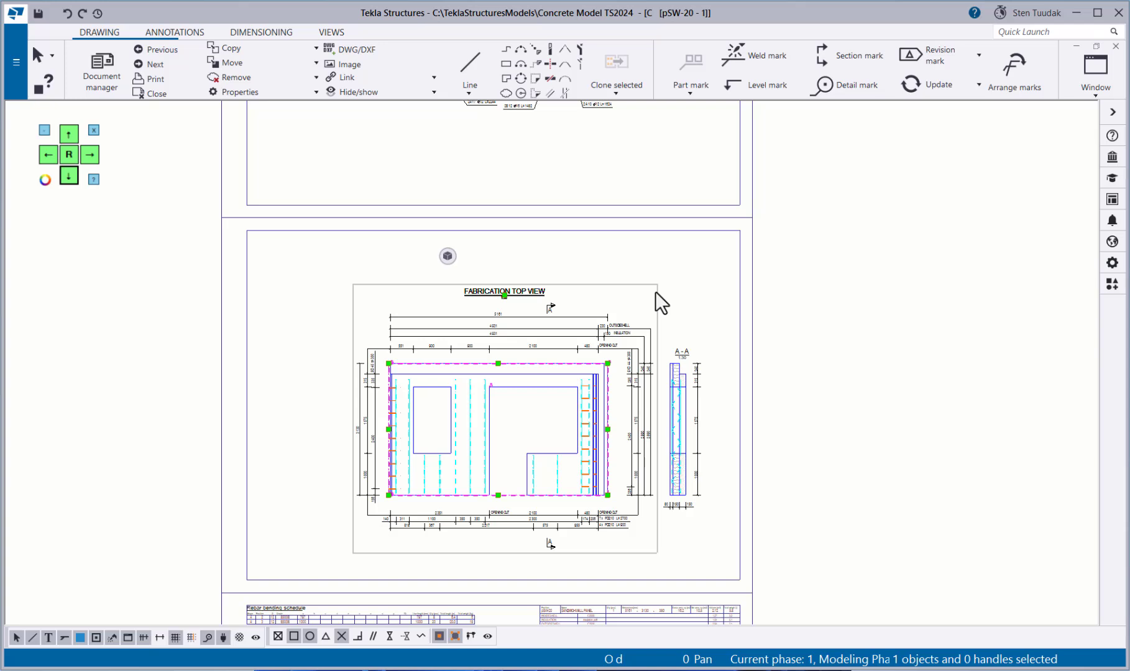
{"action": "double_click", "coordinate": [655, 292]}
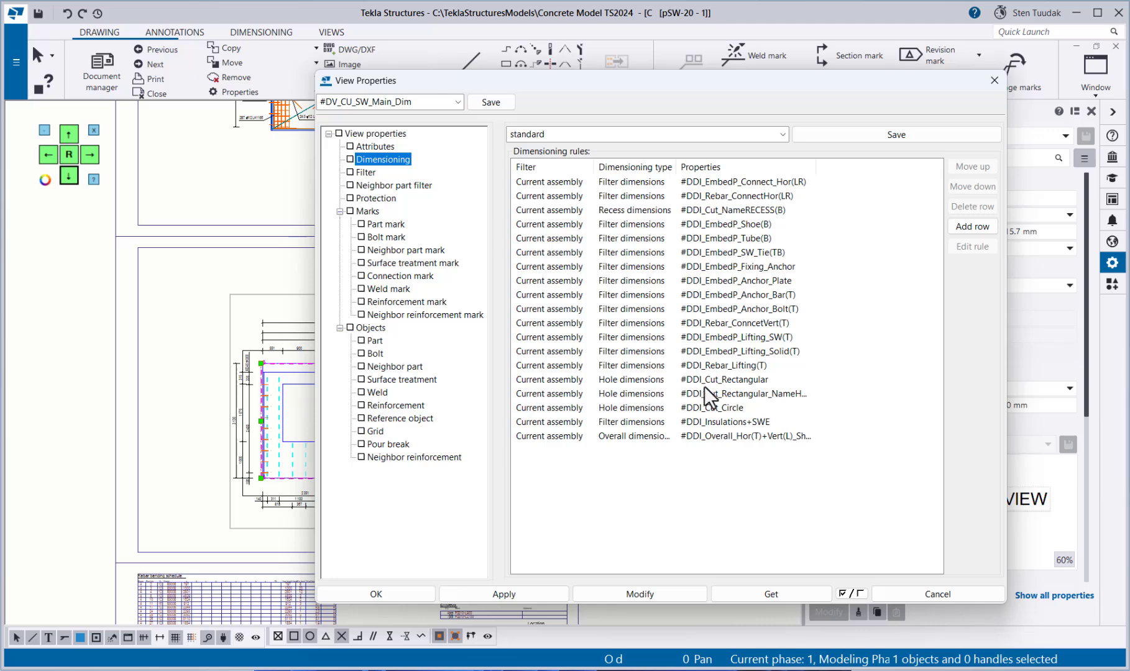
Open the #DDI_Rebar_Lifting(T) dimensioning rule for editing and expand its additional settings
{"action": "left_click", "coordinate": [829, 365]}
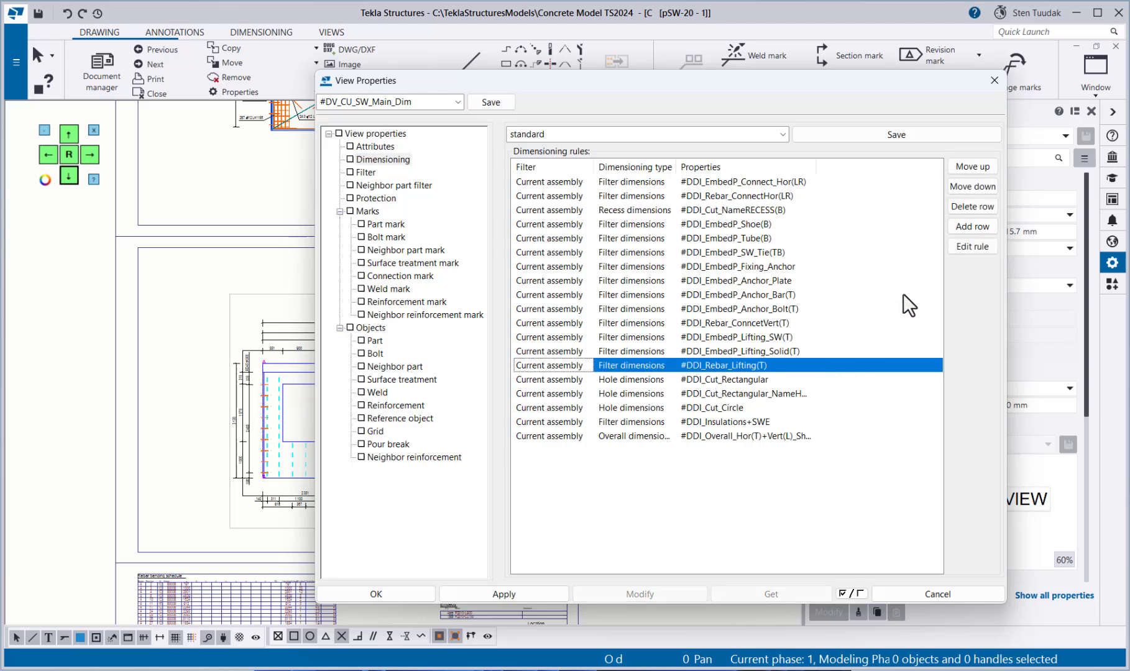
{"action": "left_click", "coordinate": [960, 248]}
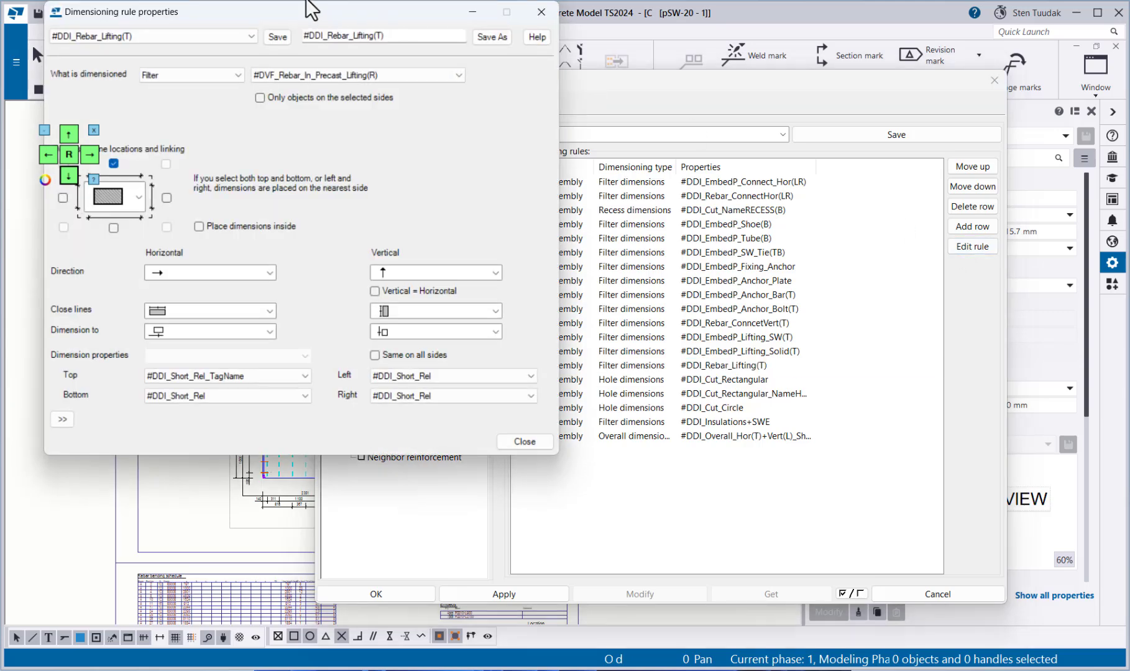
{"action": "mouse_move", "coordinate": [301, 13]}
{"action": "left_mouse_down"}
{"action": "mouse_move", "coordinate": [416, 49]}
{"action": "mouse_move", "coordinate": [477, 35]}
{"action": "left_mouse_up"}
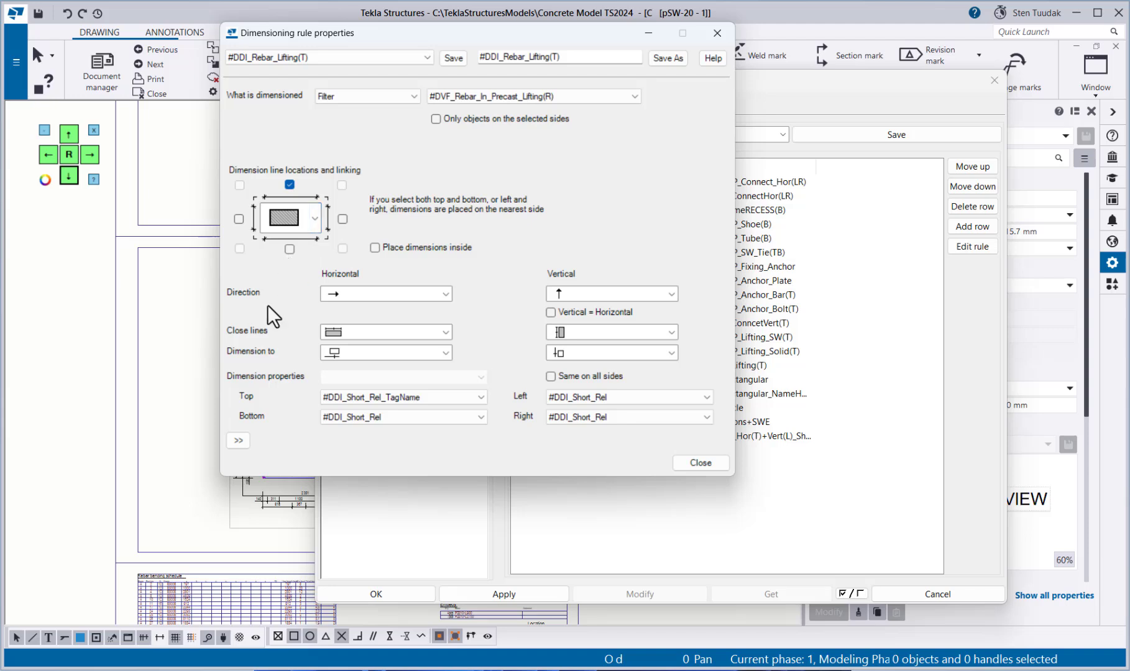
{"action": "left_click", "coordinate": [238, 441]}
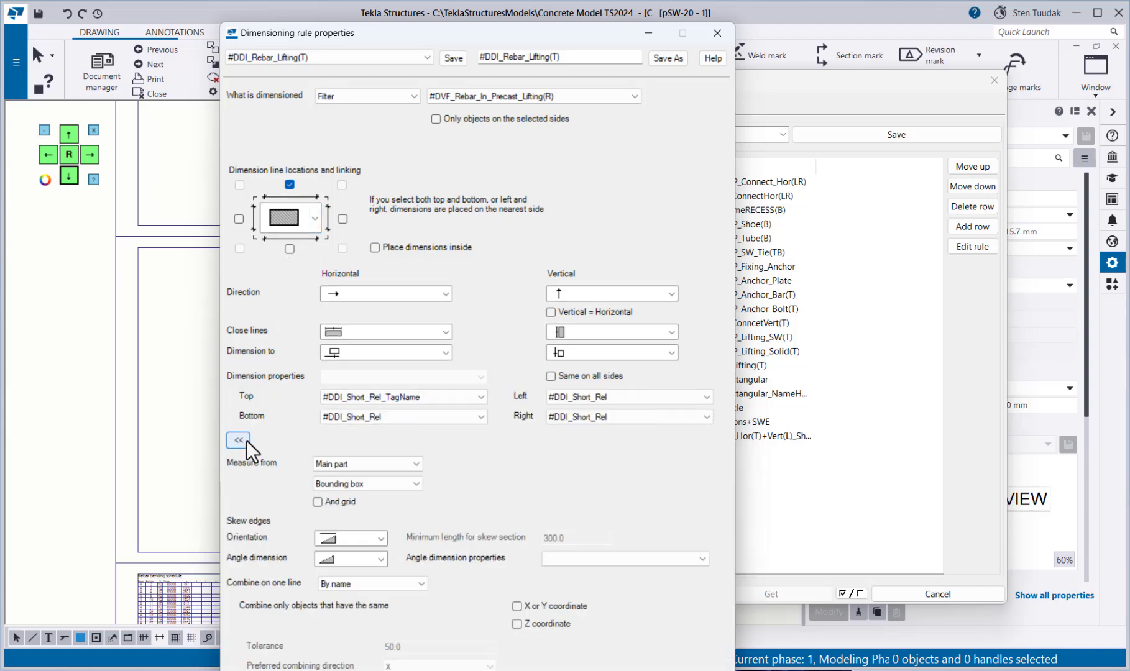
{"action": "left_click_drag", "start_coordinate": [429, 40], "coordinate": [421, 23]}
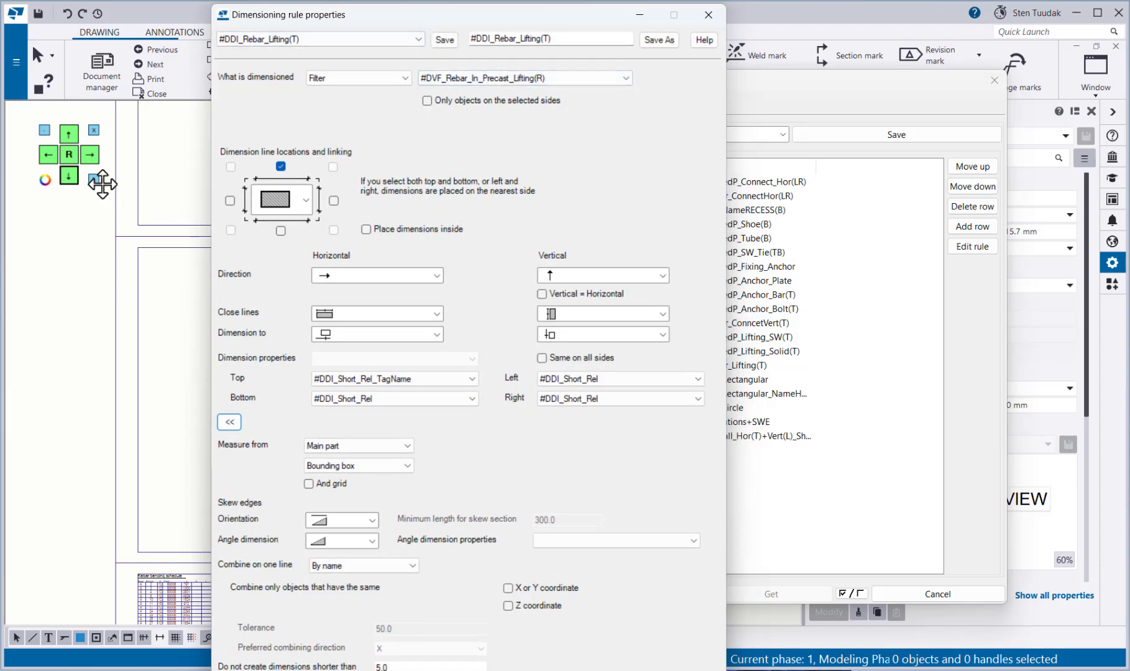
Examine the rule's full settings, from what is dimensioned down to the combining, component object and item options
{"action": "left_click", "coordinate": [70, 177]}
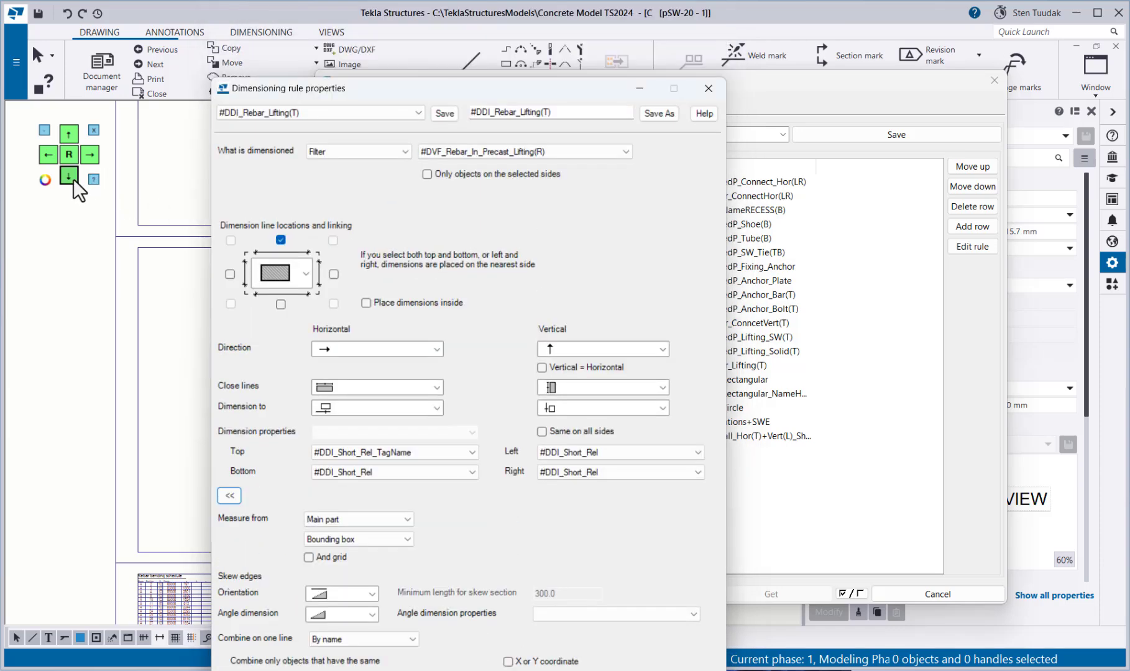
{"action": "left_click", "coordinate": [72, 140]}
{"action": "left_click", "coordinate": [72, 139]}
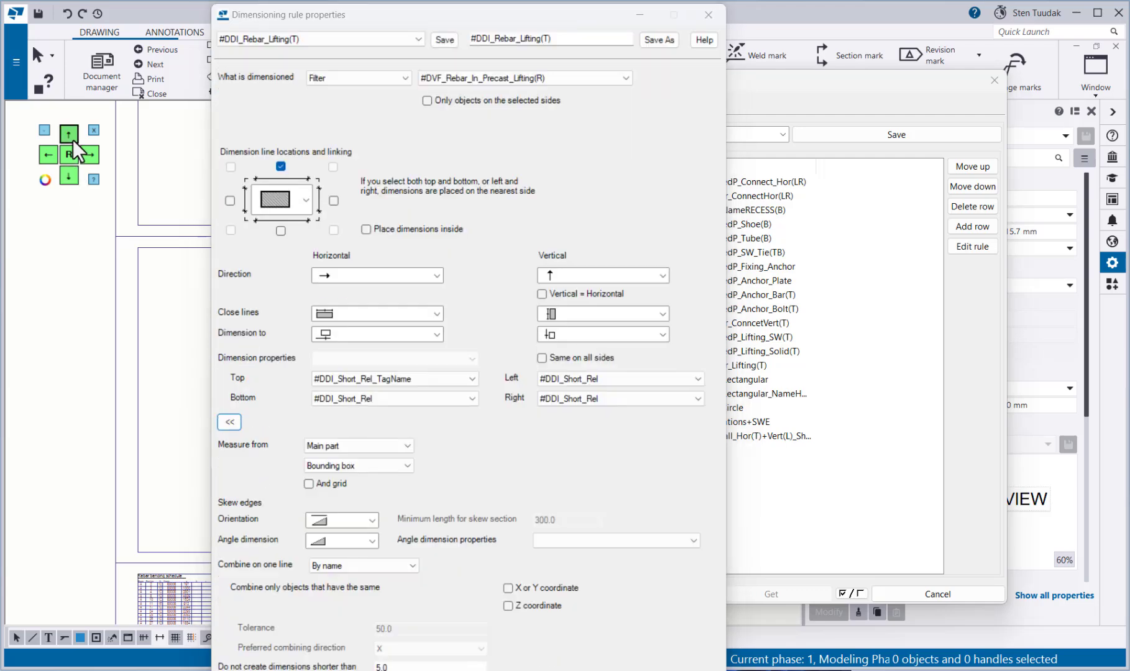
{"action": "left_click", "coordinate": [72, 139]}
{"action": "left_click", "coordinate": [72, 140]}
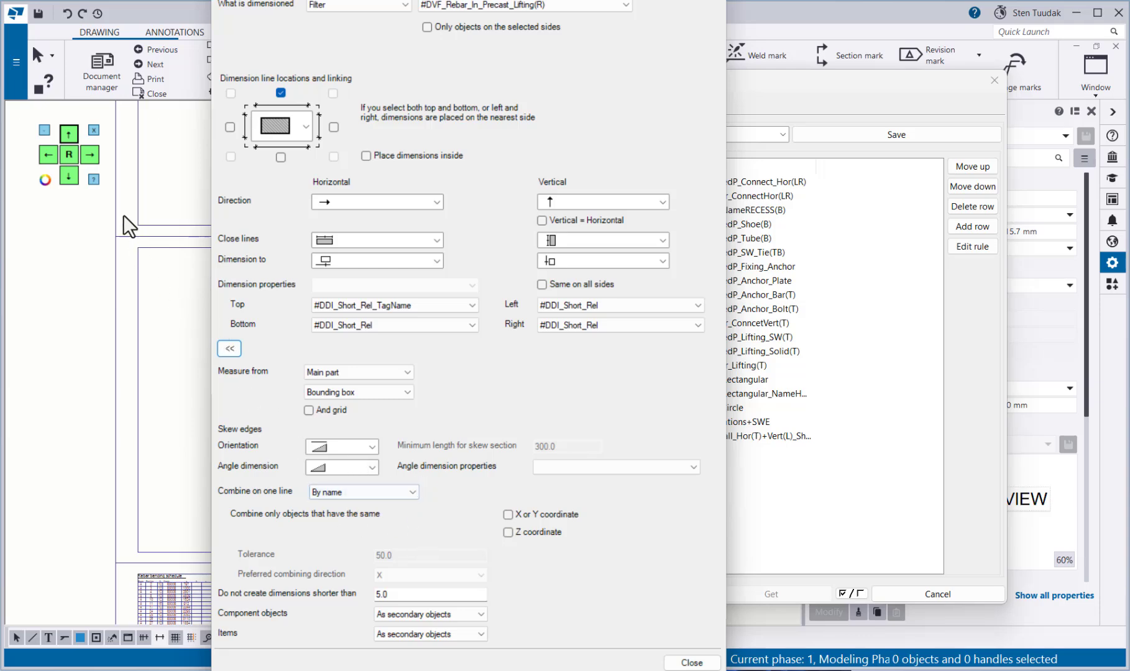
{"action": "left_click", "coordinate": [69, 176]}
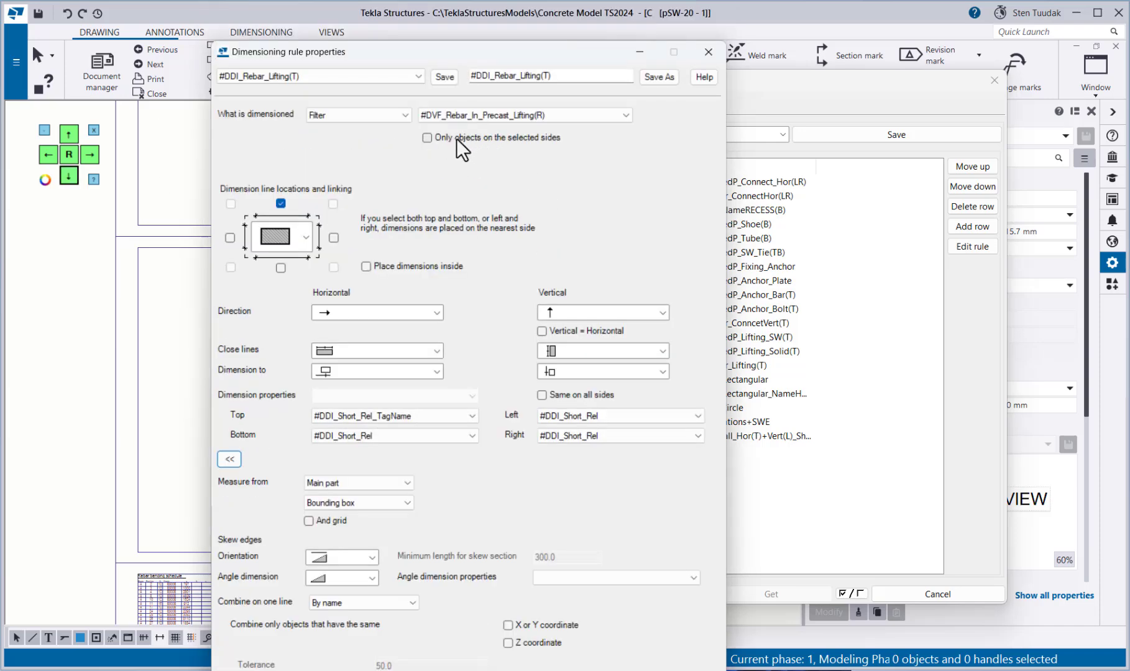
Turn on the rule's option to dimension only objects on the selected sides, and close the rule and view properties without saving
{"action": "left_click", "coordinate": [497, 136]}
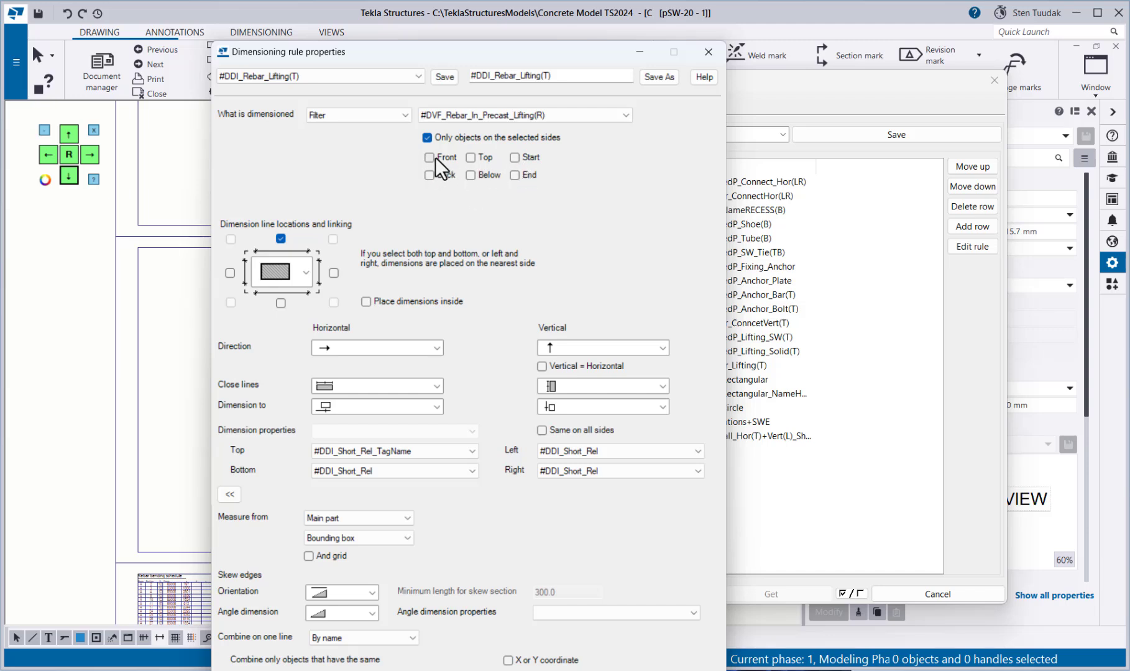
{"action": "left_click", "coordinate": [707, 53]}
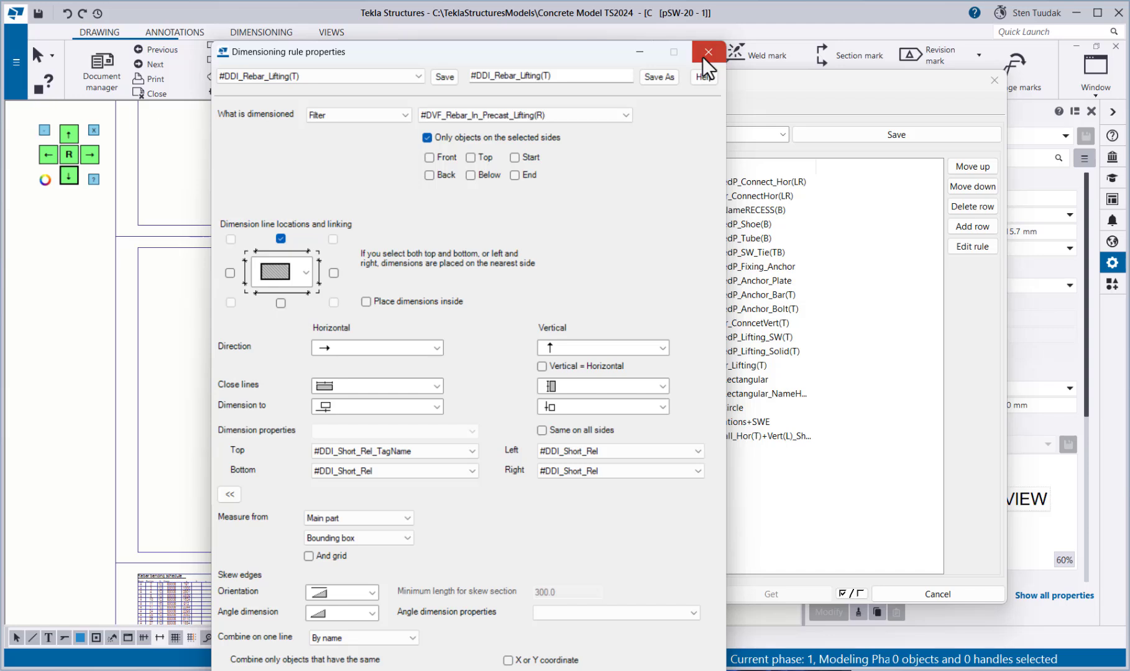
{"action": "left_click", "coordinate": [707, 53]}
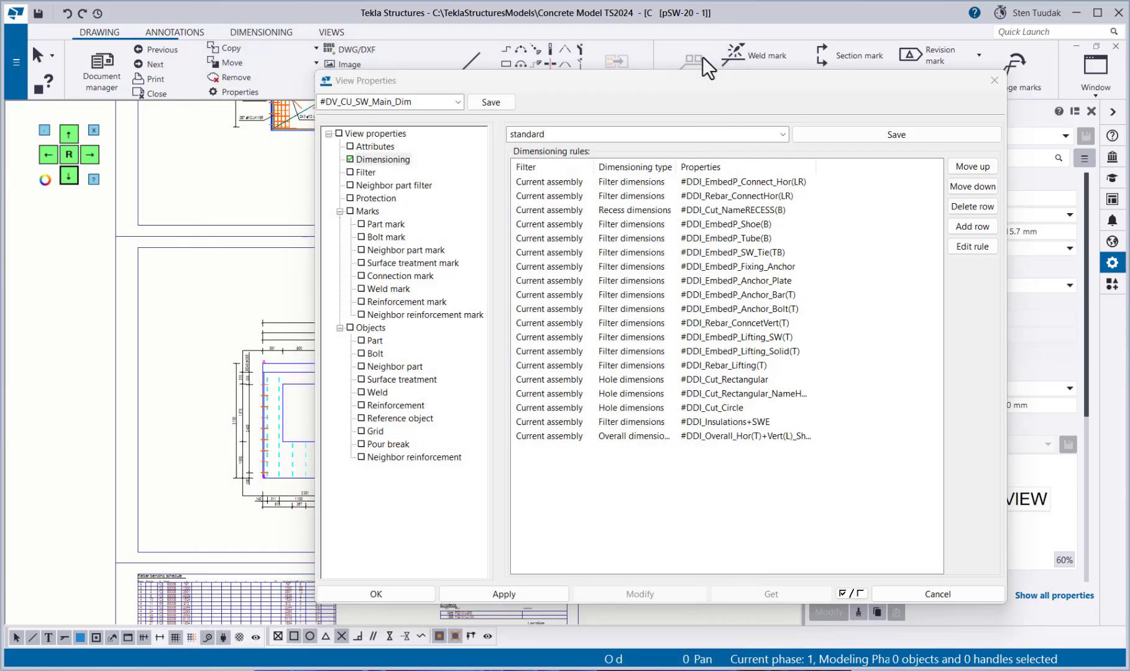
{"action": "left_click", "coordinate": [986, 82]}
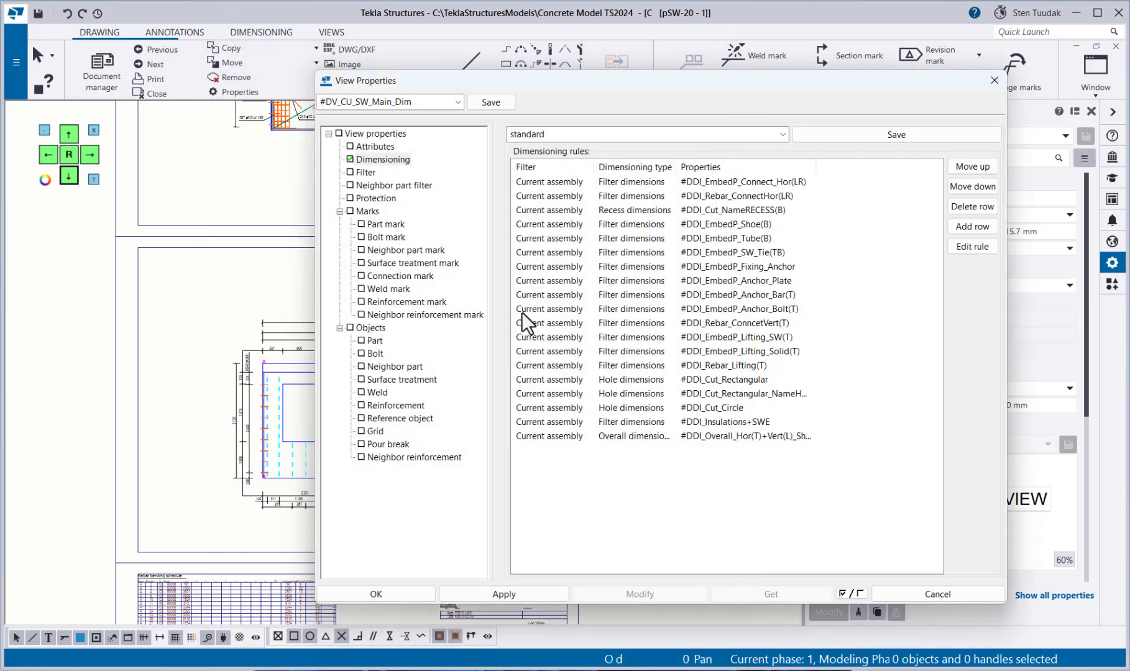
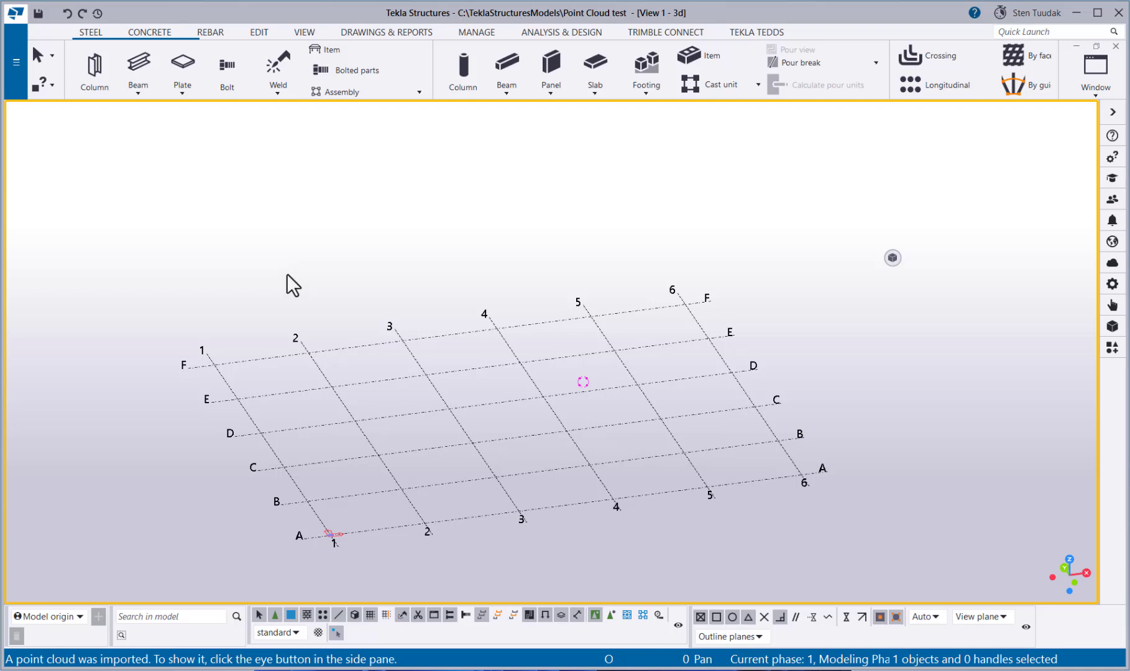
Start a Trimble Connect collaboration by creating the project Point Cloud test on the europe server with the TrimbleConnectBusinessPremium licence
{"action": "left_click", "coordinate": [14, 95]}
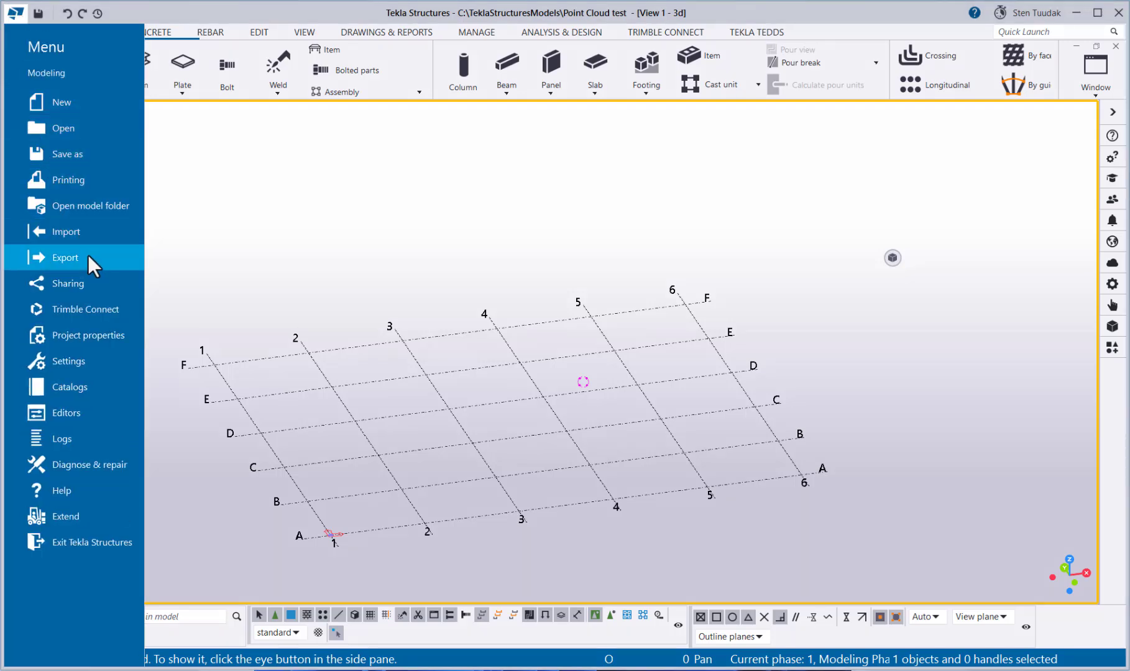
{"action": "left_click", "coordinate": [105, 307]}
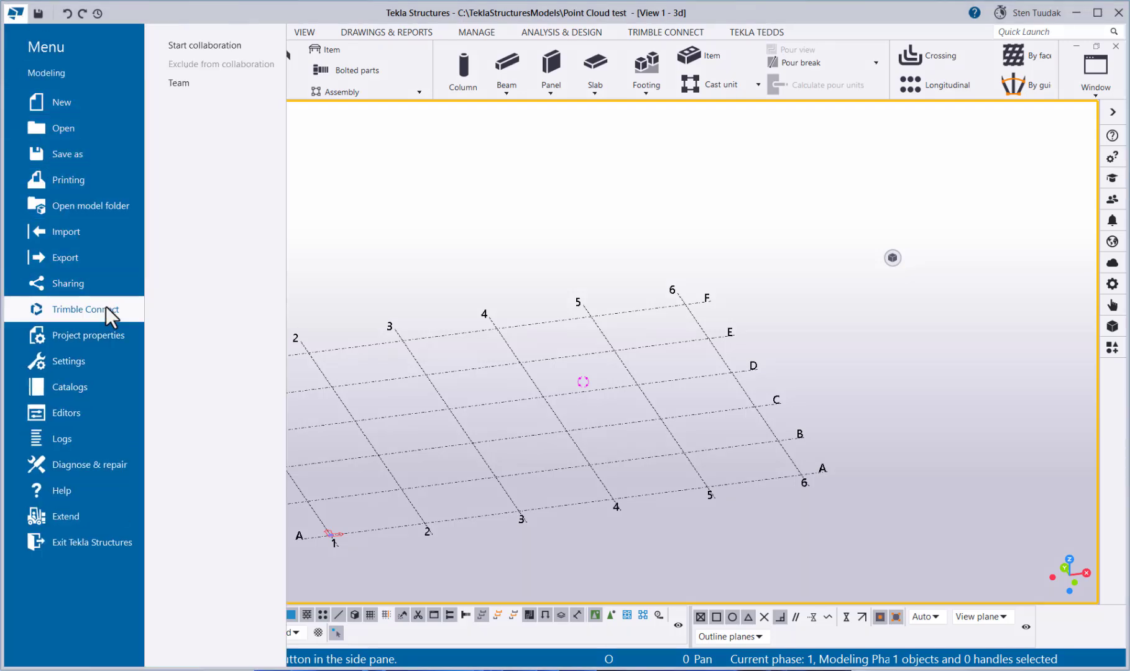
{"action": "left_click", "coordinate": [233, 47]}
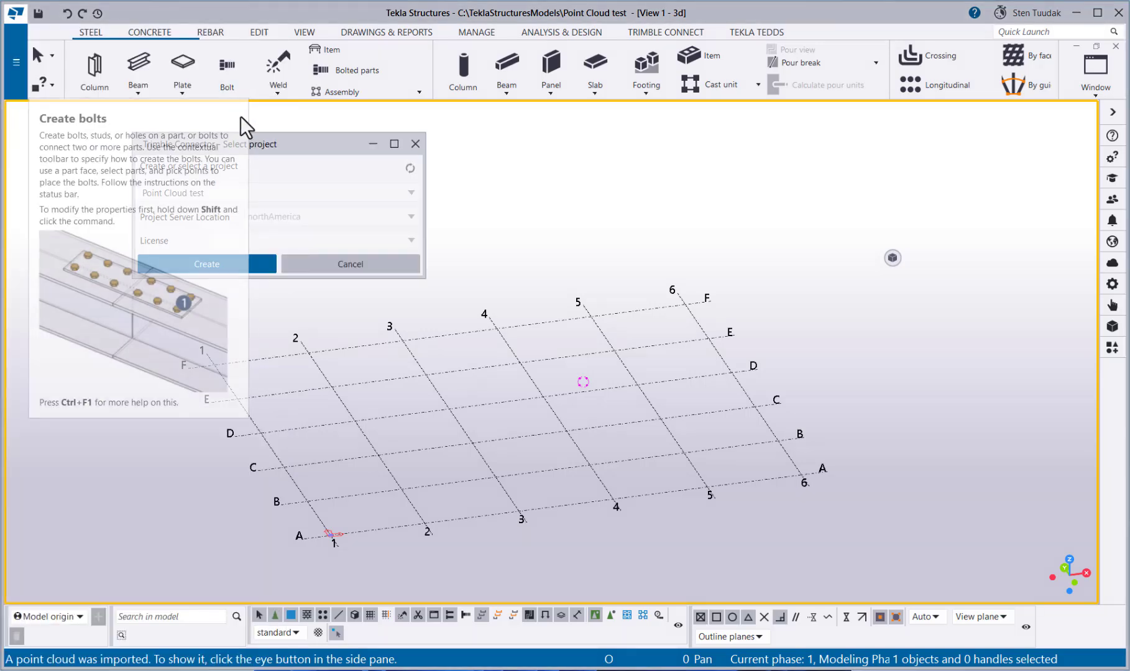
{"action": "left_click_drag", "start_coordinate": [284, 139], "coordinate": [237, 114]}
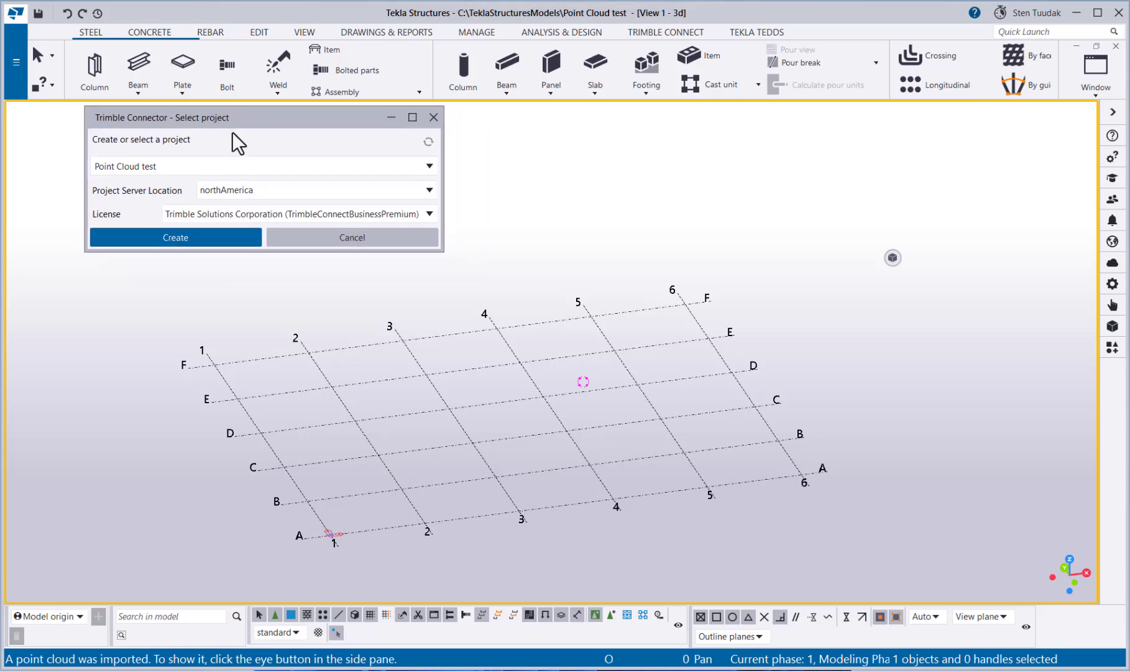
{"action": "left_click", "coordinate": [261, 193]}
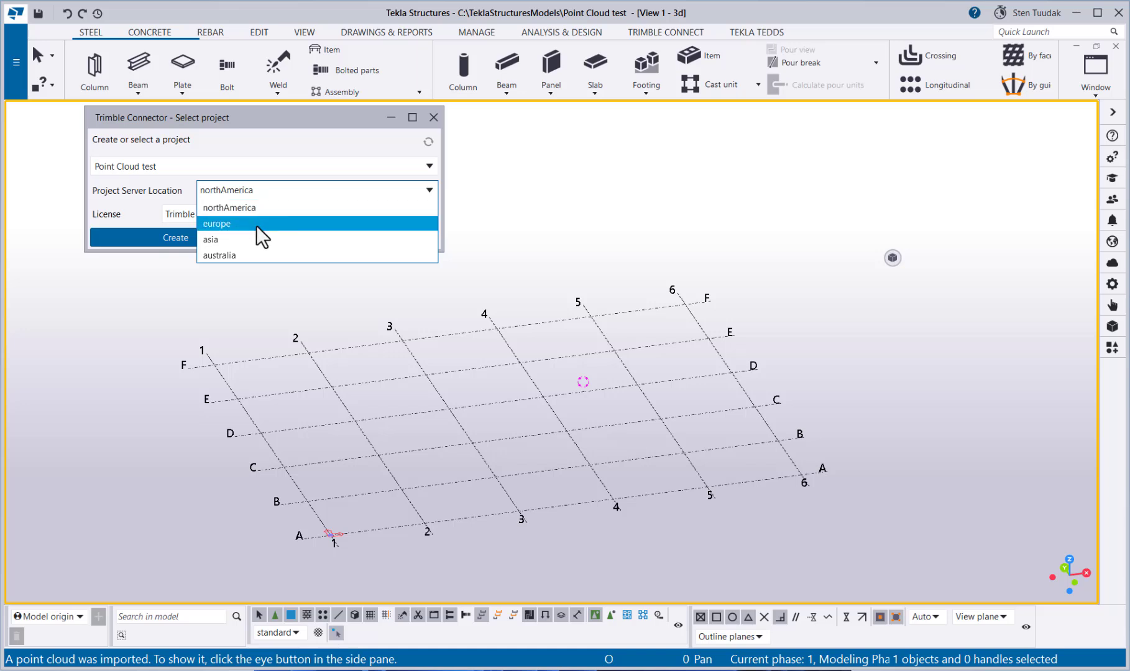
{"action": "left_click", "coordinate": [256, 225]}
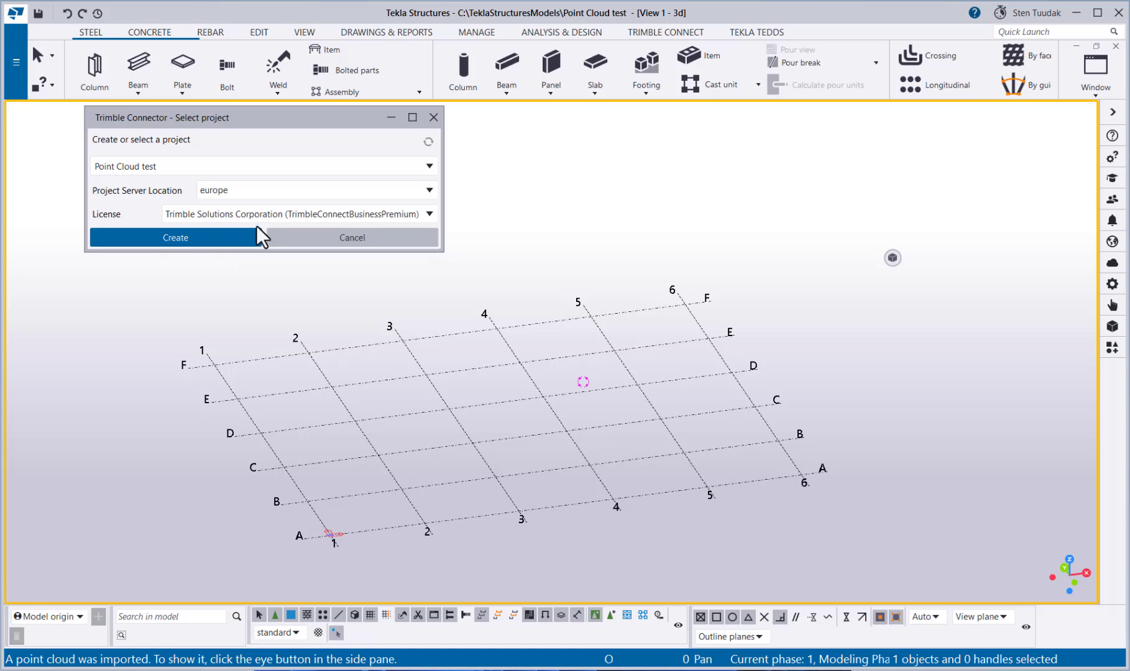
{"action": "left_click", "coordinate": [222, 238]}
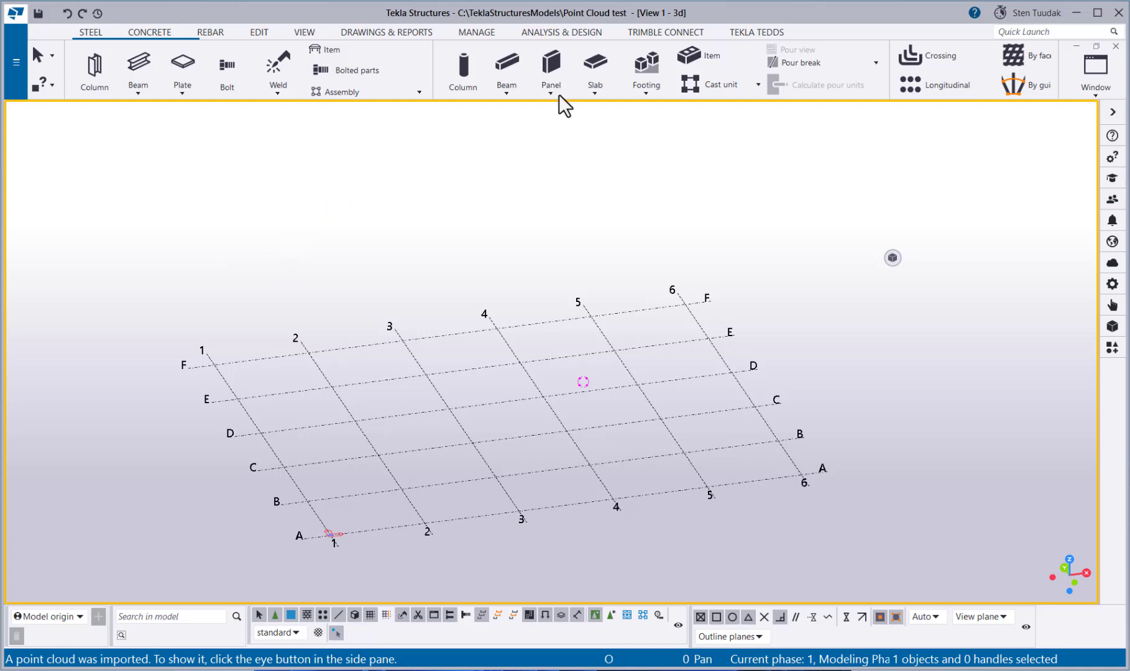
Save and upload the entire model to Trimble Connect, and open the project's BCF topics
{"action": "left_click", "coordinate": [652, 35]}
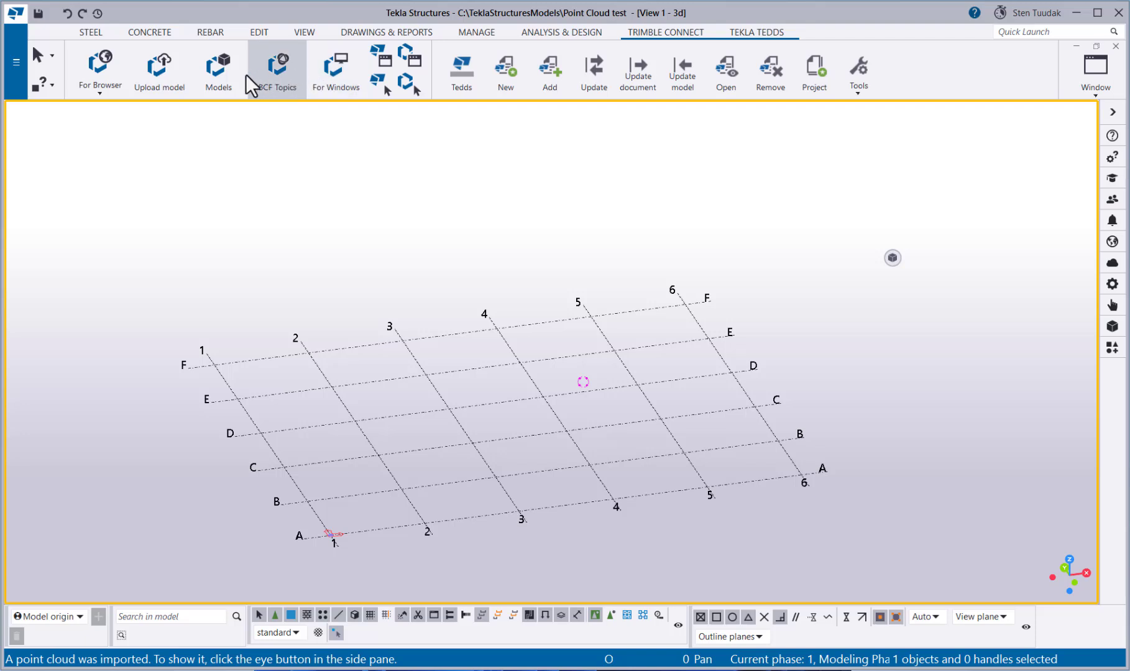
{"action": "left_click", "coordinate": [171, 70]}
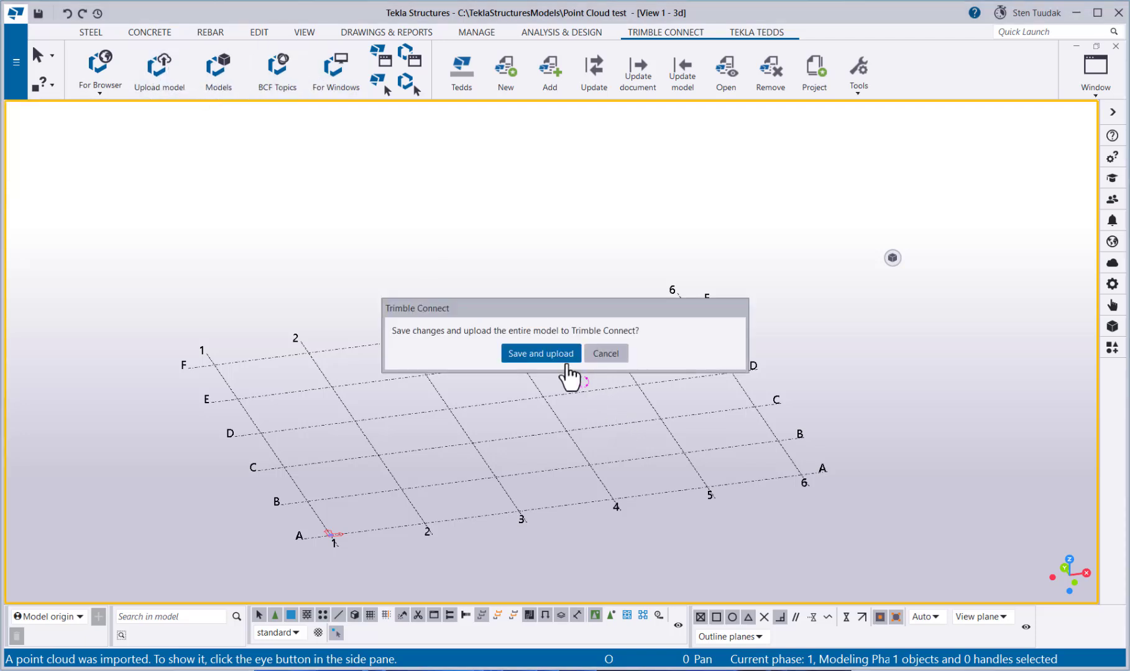
{"action": "left_click", "coordinate": [541, 353]}
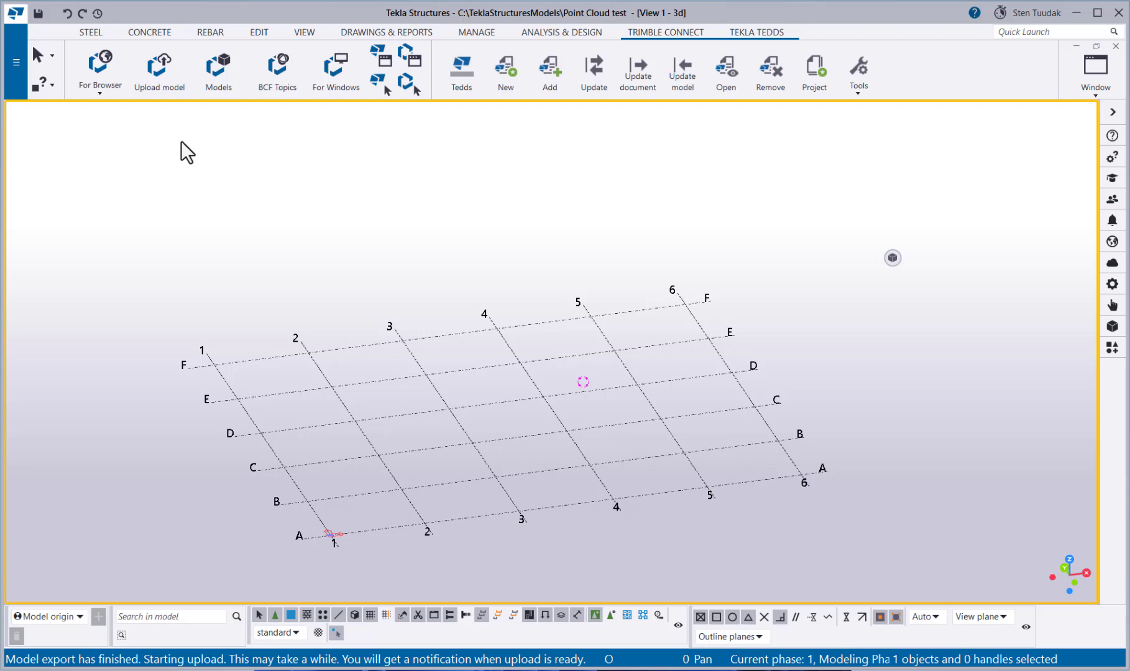
{"action": "left_click", "coordinate": [278, 81]}
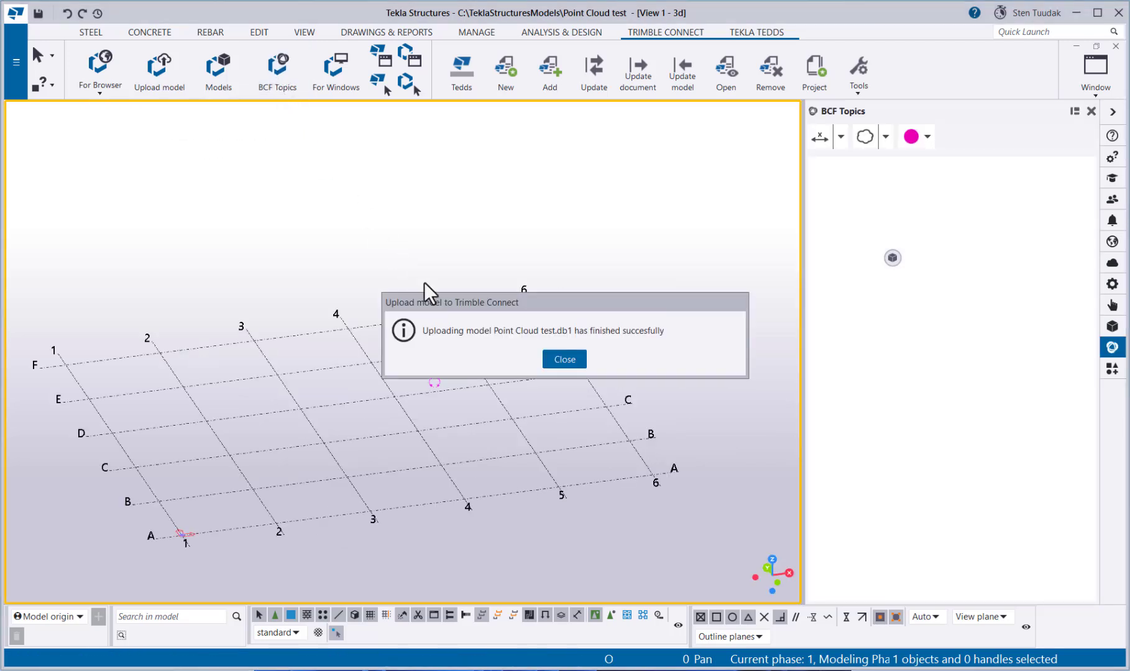
{"action": "left_click", "coordinate": [572, 363]}
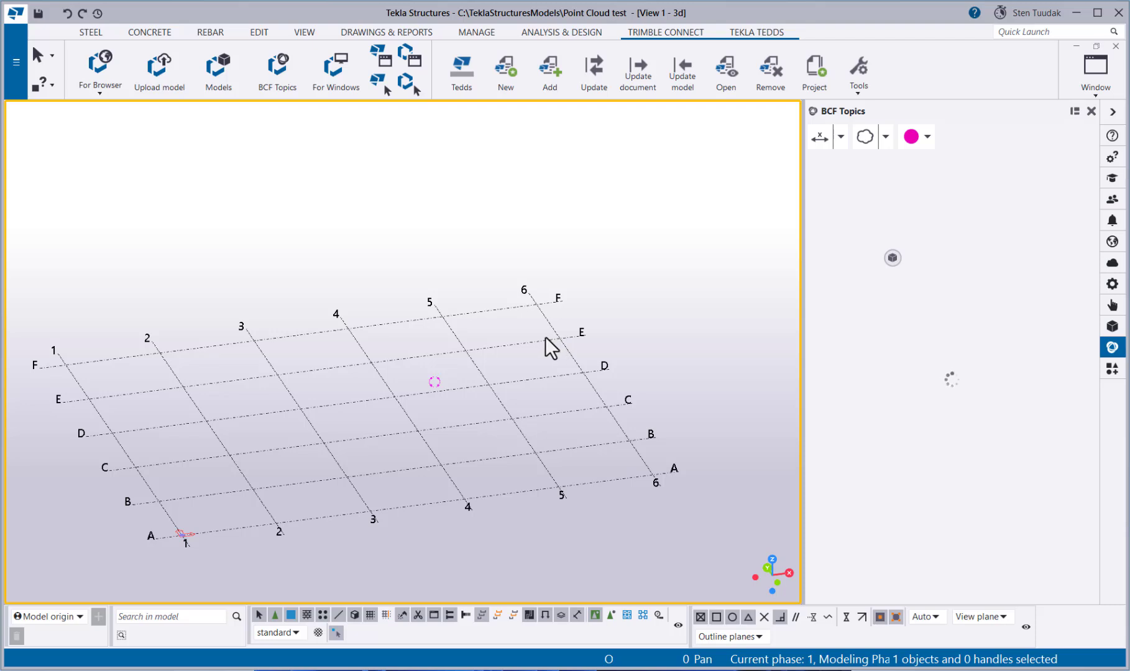
{"action": "left_click", "coordinate": [898, 596]}
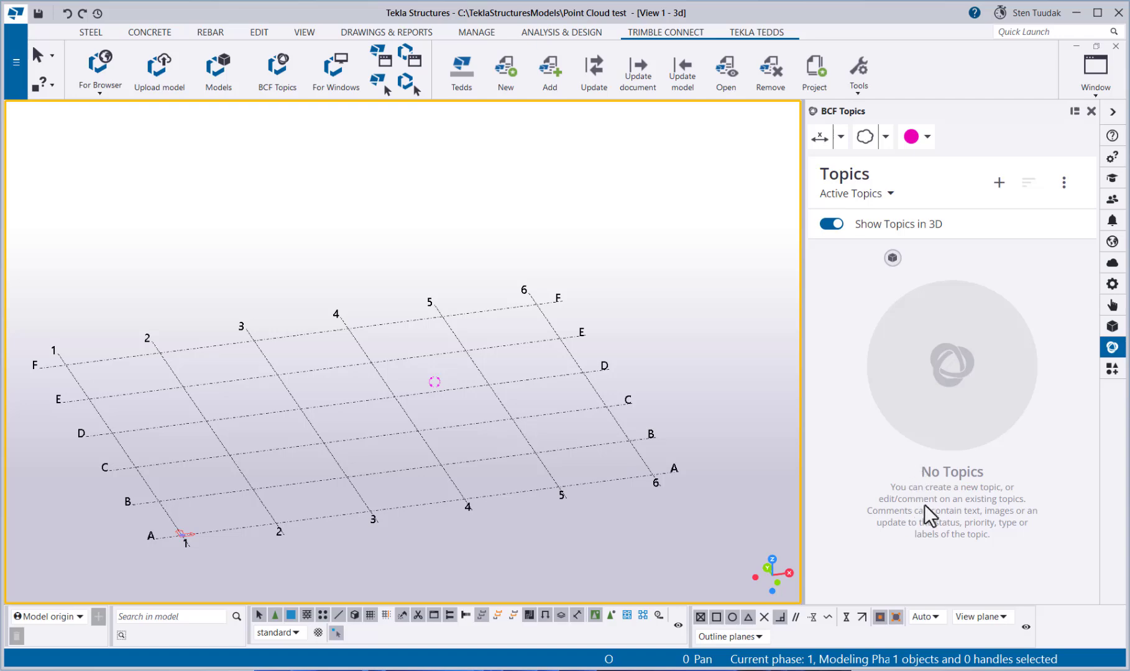
Create a single steel column at the intersection of grid lines 3 and E
{"action": "left_click", "coordinate": [91, 35]}
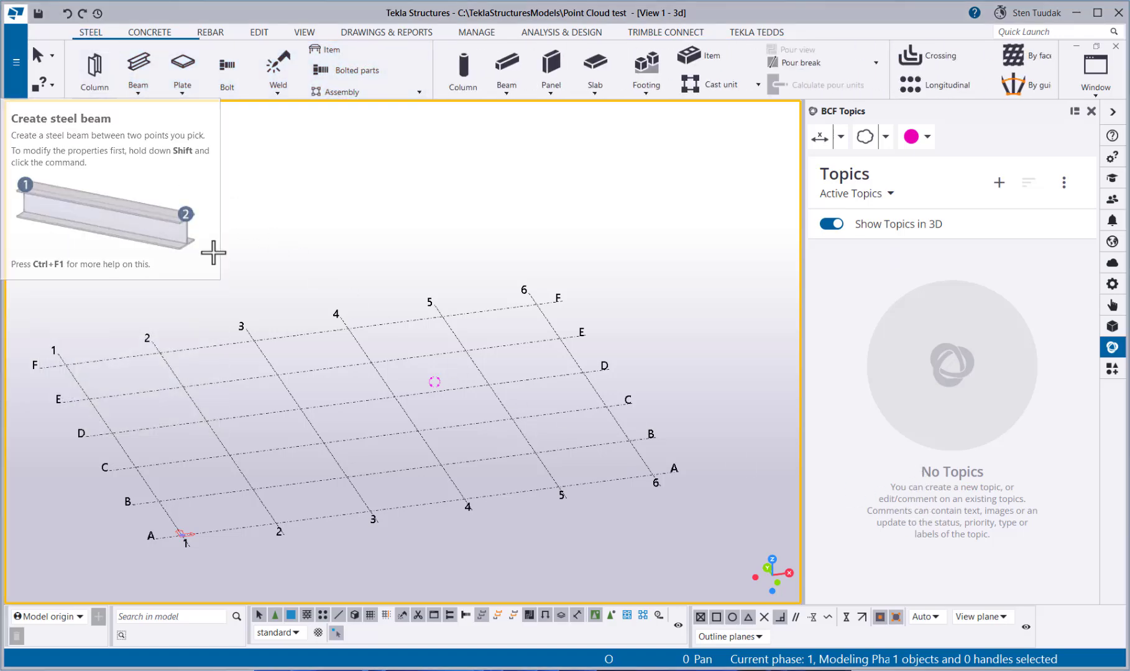
{"action": "left_click", "coordinate": [277, 375]}
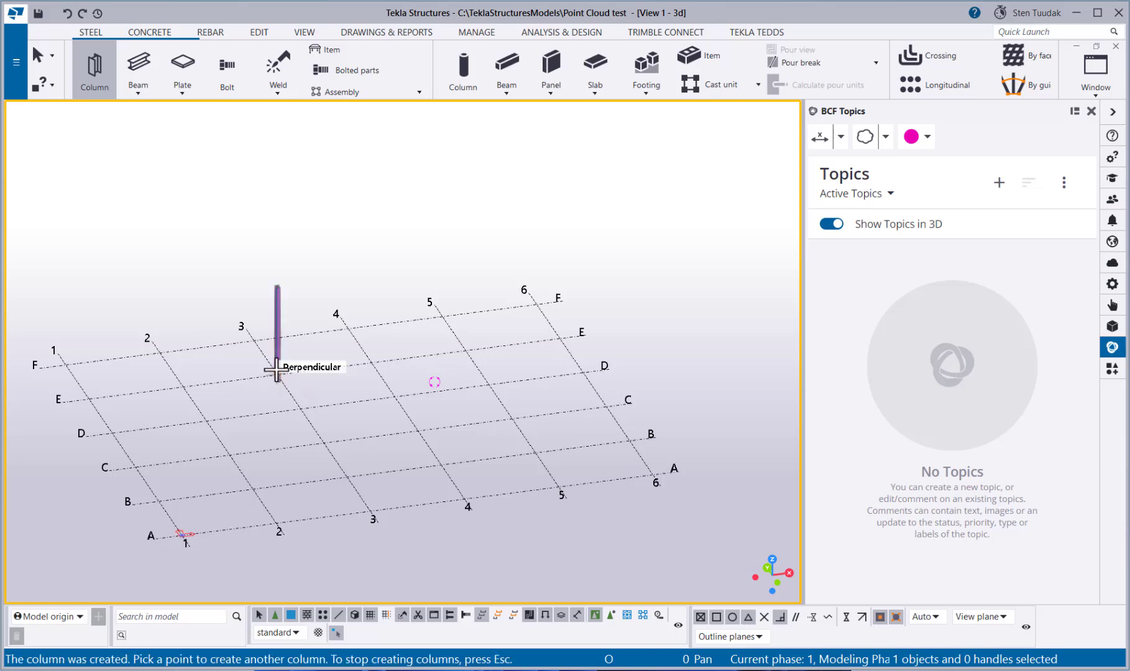
{"action": "key", "text": "Escape"}
{"action": "scroll", "coordinate": [277, 370], "scroll_direction": "up", "scroll_amount": 6}
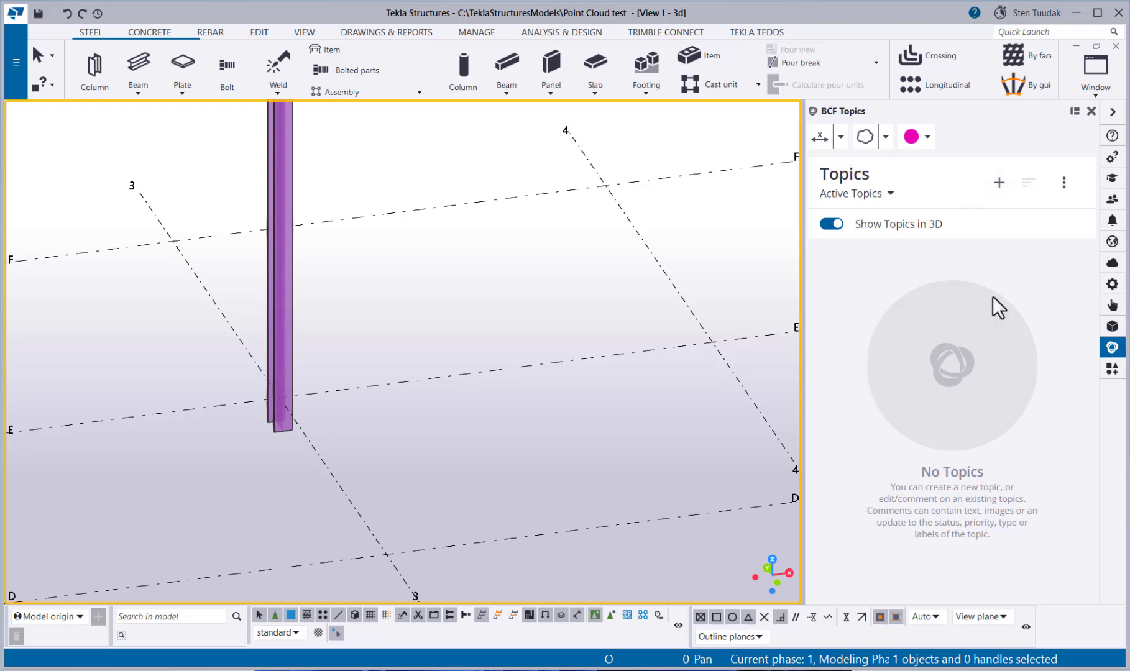
Start a new BCF topic titled "something is wrong" with the description "...."
{"action": "left_click", "coordinate": [1001, 183]}
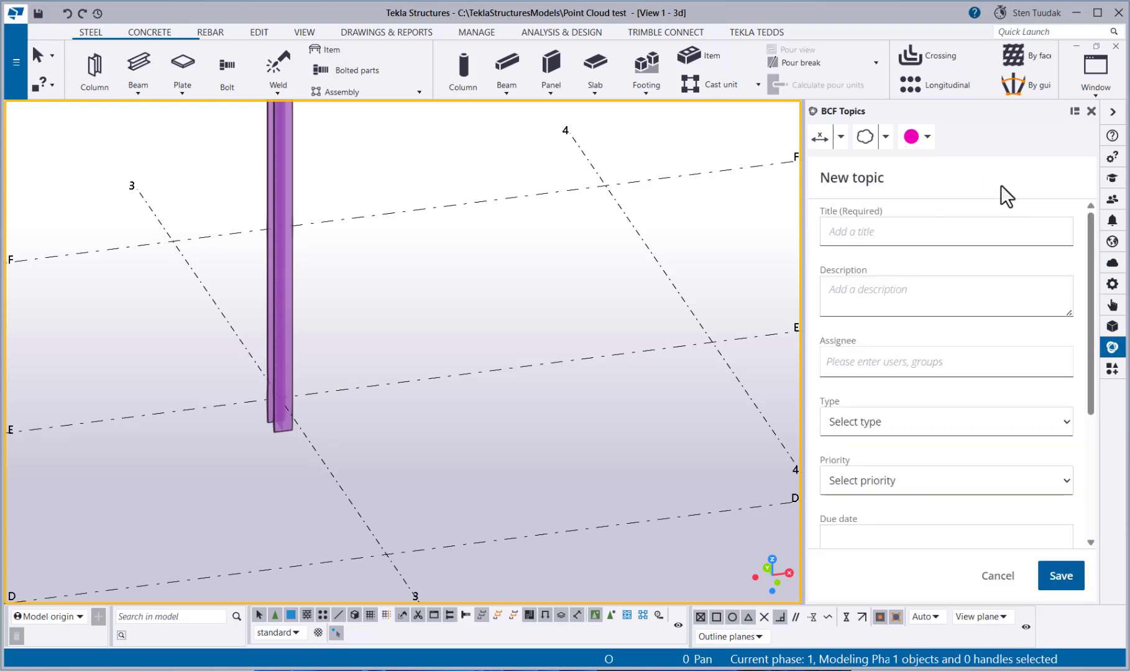
{"action": "left_click", "coordinate": [928, 234]}
{"action": "type", "text": "something is wrong"}
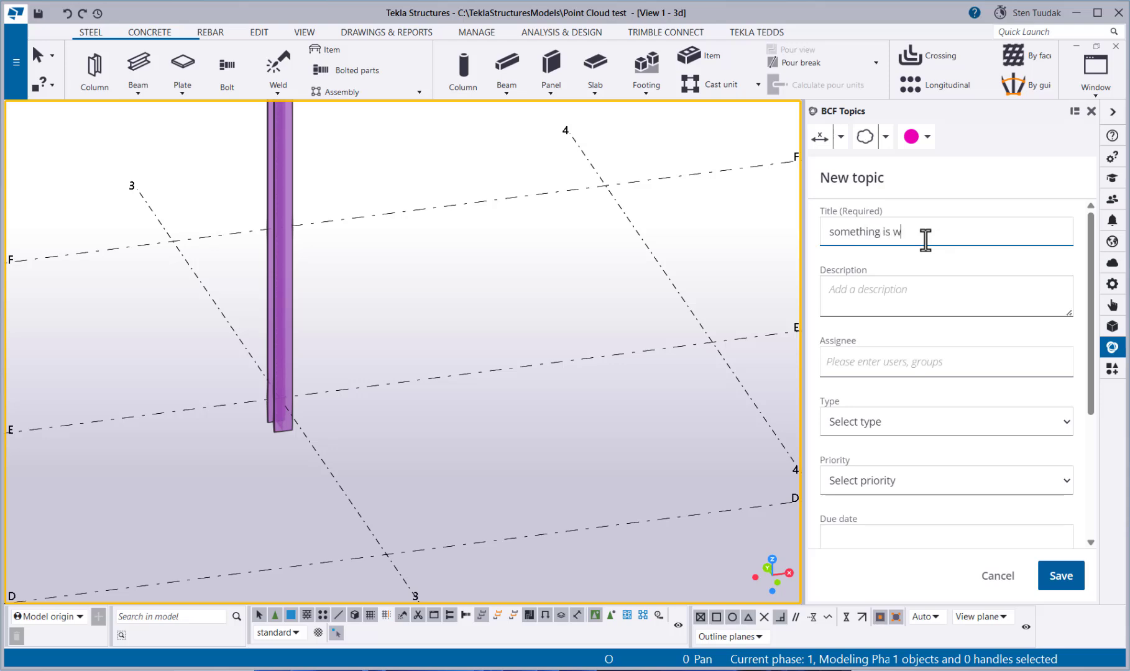
{"action": "key", "text": "BackSpace"}
{"action": "key", "text": "BackSpace"}
{"action": "type", "text": "ng"}
{"action": "left_click", "coordinate": [924, 281]}
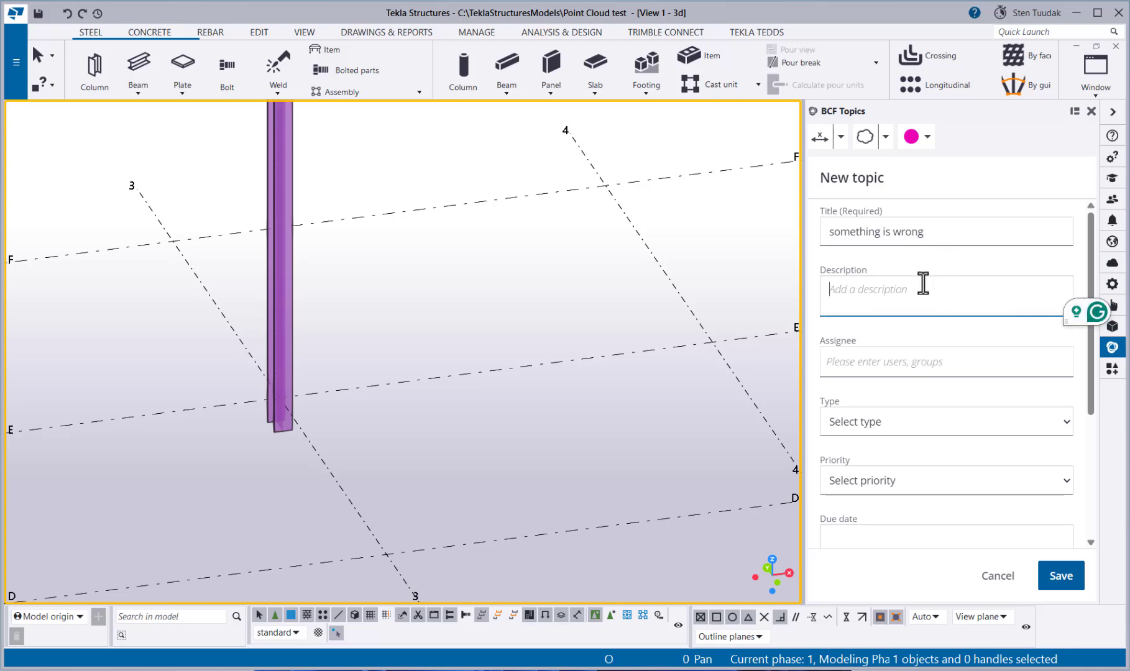
{"action": "type", "text": "...."}
Assign the topic to the suggested project user and set its type to Undefined
{"action": "left_click", "coordinate": [910, 361]}
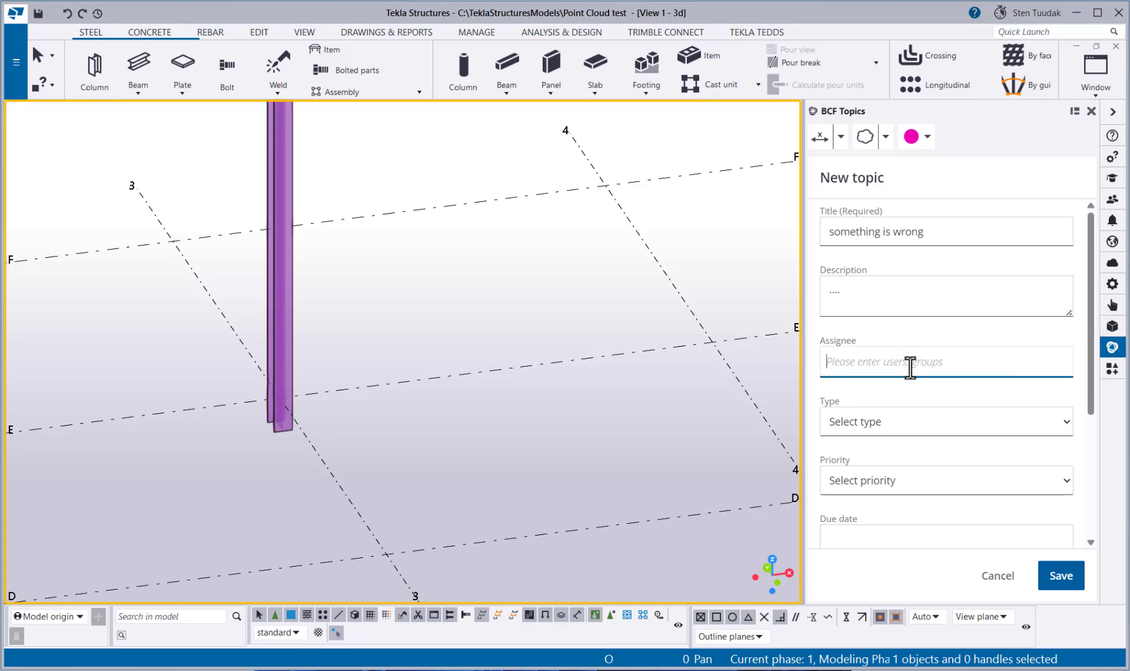
{"action": "type", "text": "s"}
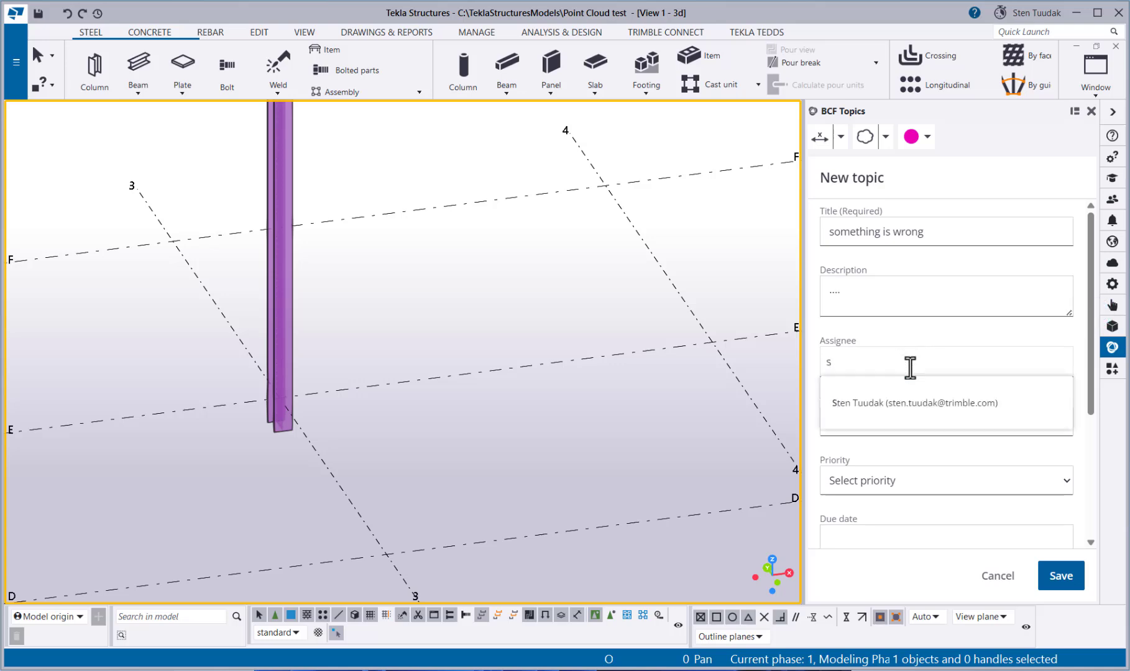
{"action": "left_click", "coordinate": [912, 404]}
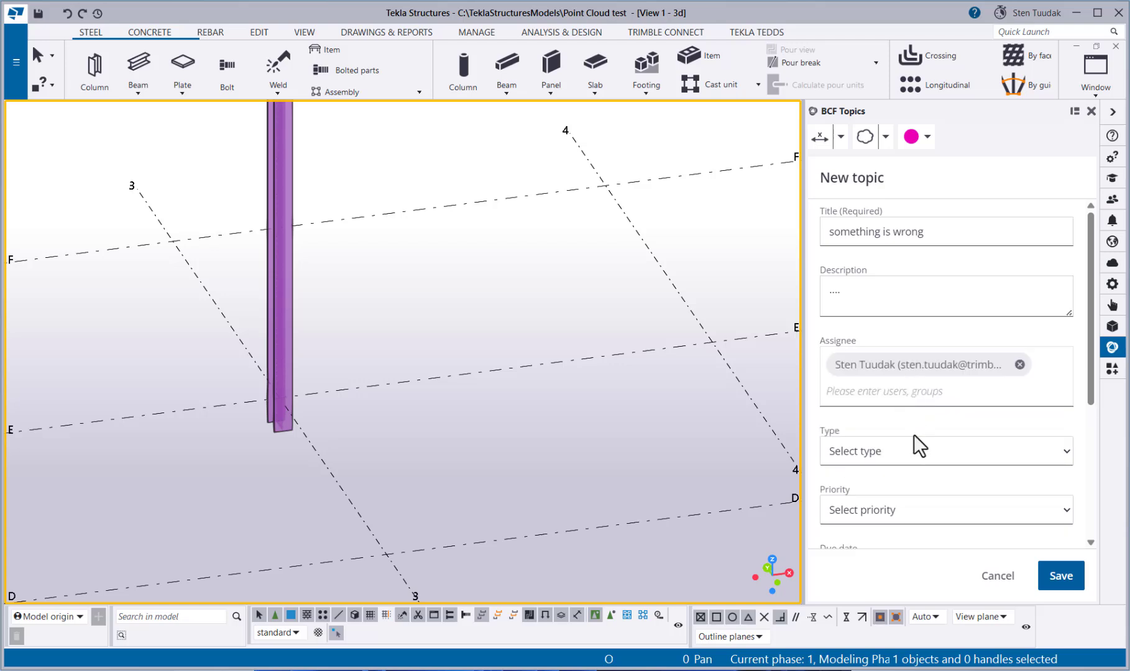
{"action": "left_click", "coordinate": [1065, 466]}
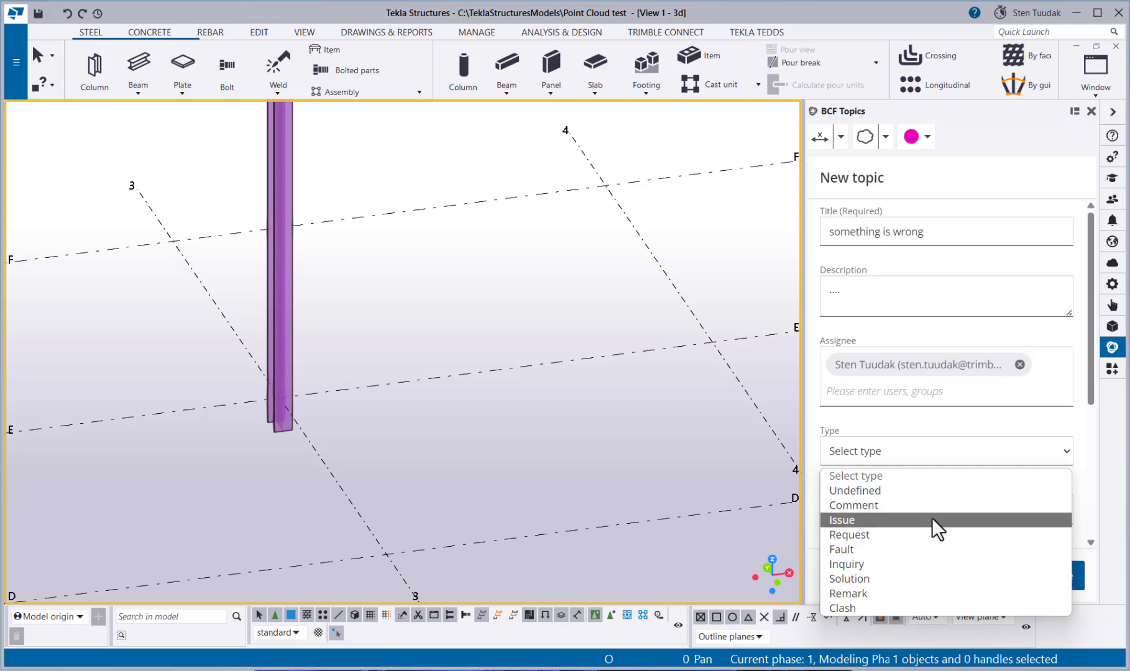
{"action": "left_click", "coordinate": [914, 486]}
{"action": "scroll", "coordinate": [916, 483], "scroll_direction": "down", "scroll_amount": 4}
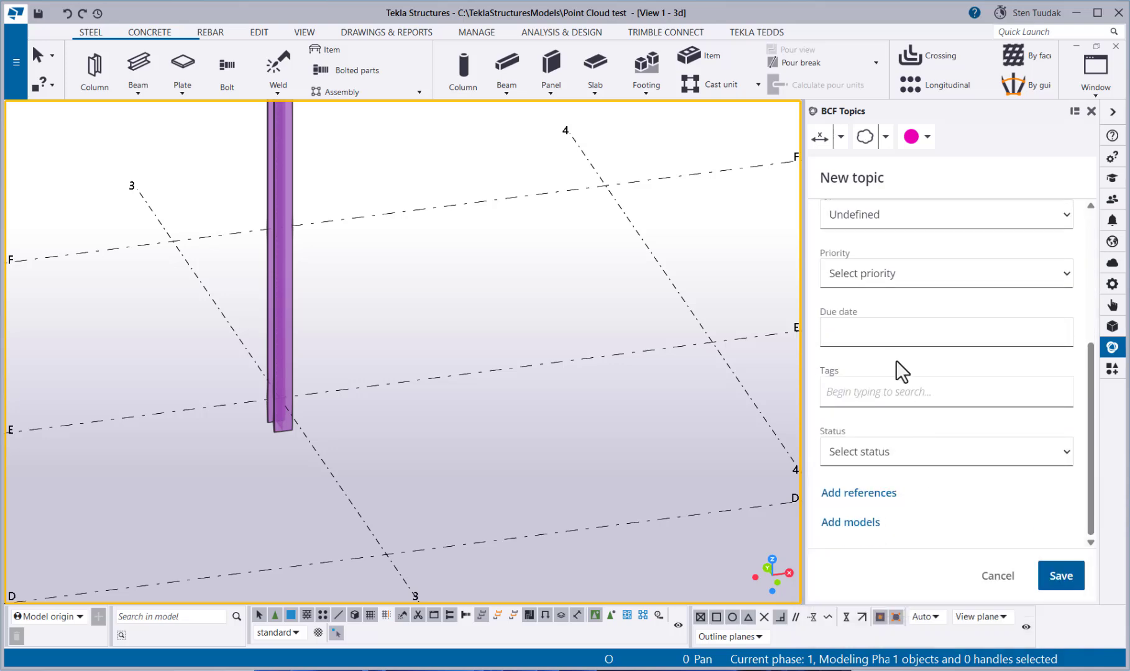
Set the topic's priority to Normal and its status to In Progress, leaving the due date empty
{"action": "left_click", "coordinate": [886, 287]}
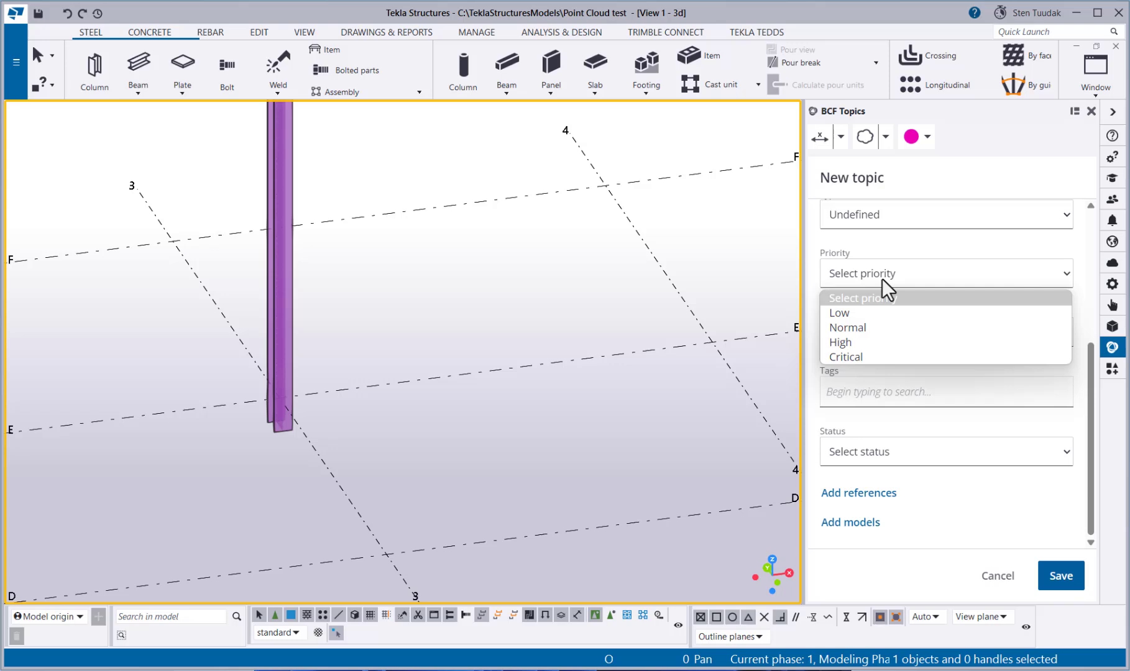
{"action": "left_click", "coordinate": [881, 335]}
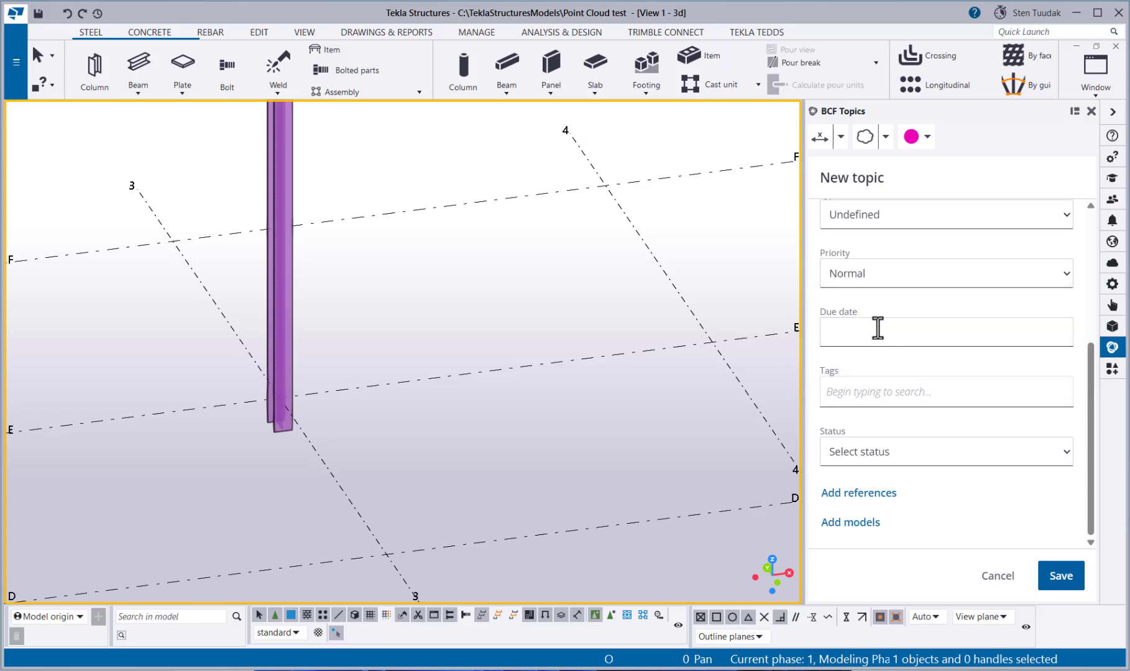
{"action": "left_click", "coordinate": [877, 328]}
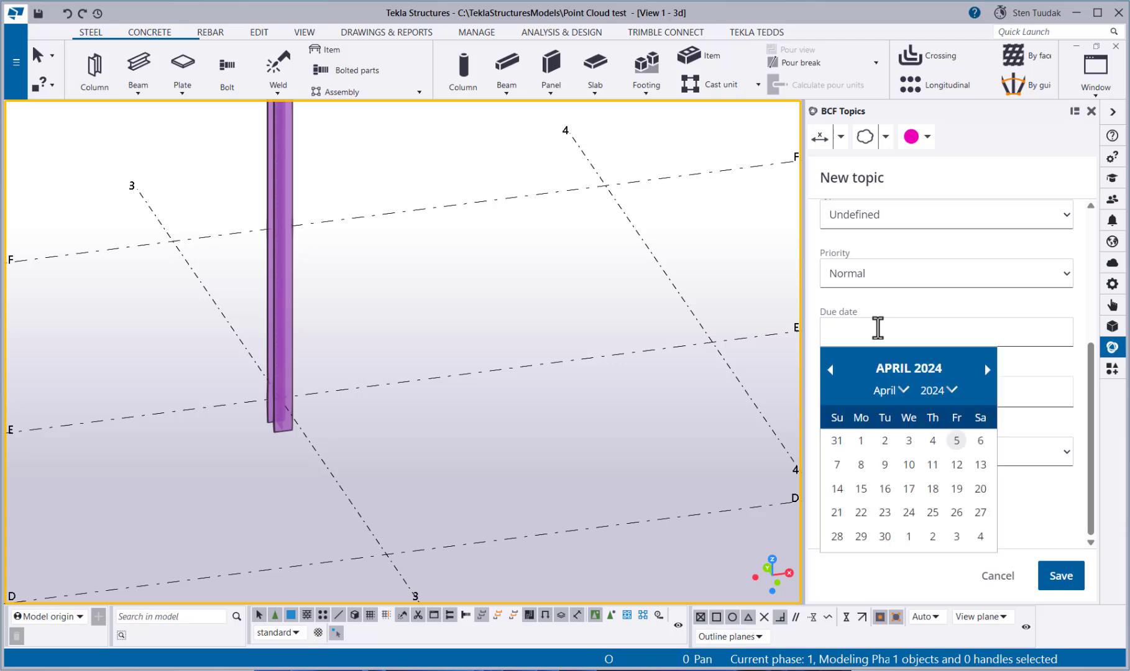
{"action": "left_click", "coordinate": [890, 302]}
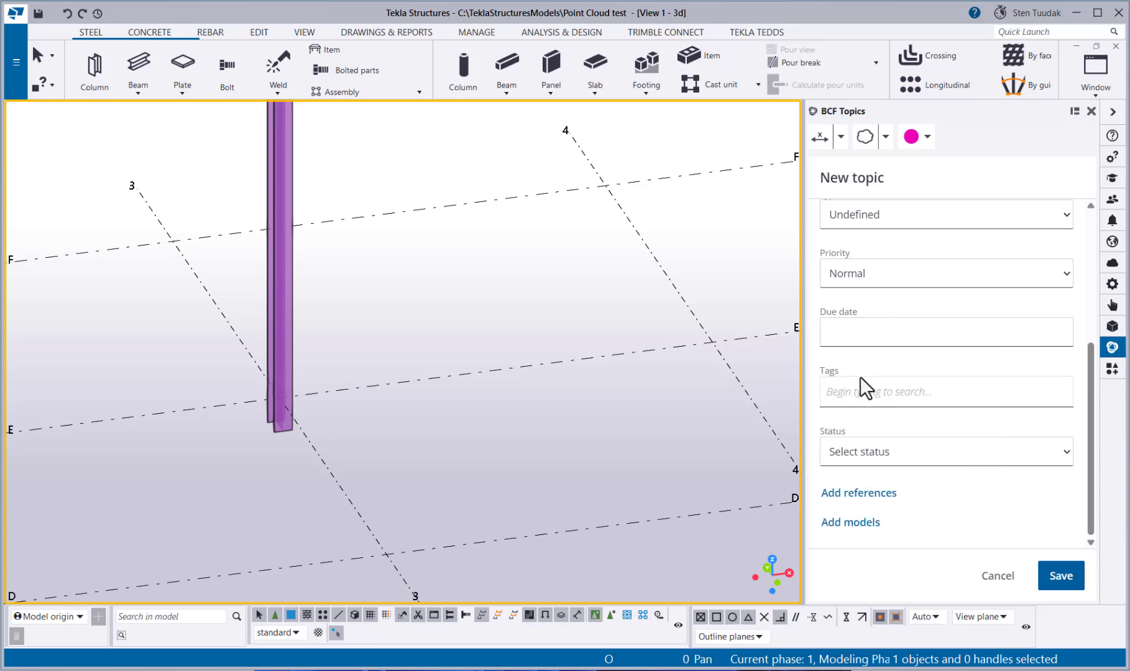
{"action": "left_click", "coordinate": [860, 457]}
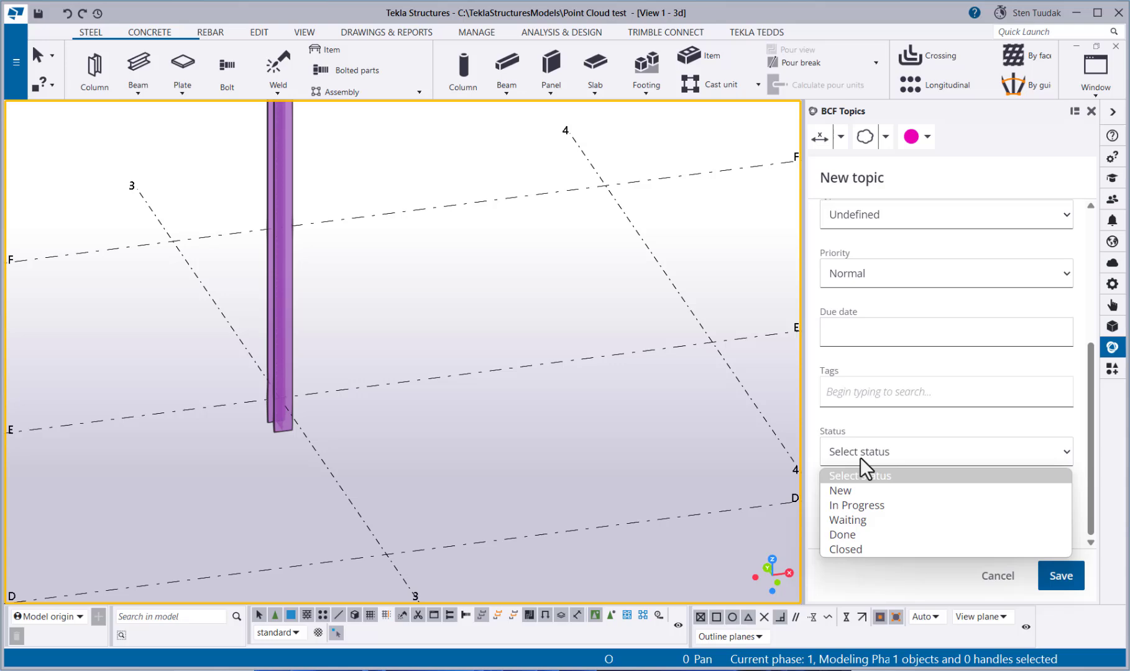
{"action": "left_click", "coordinate": [864, 504]}
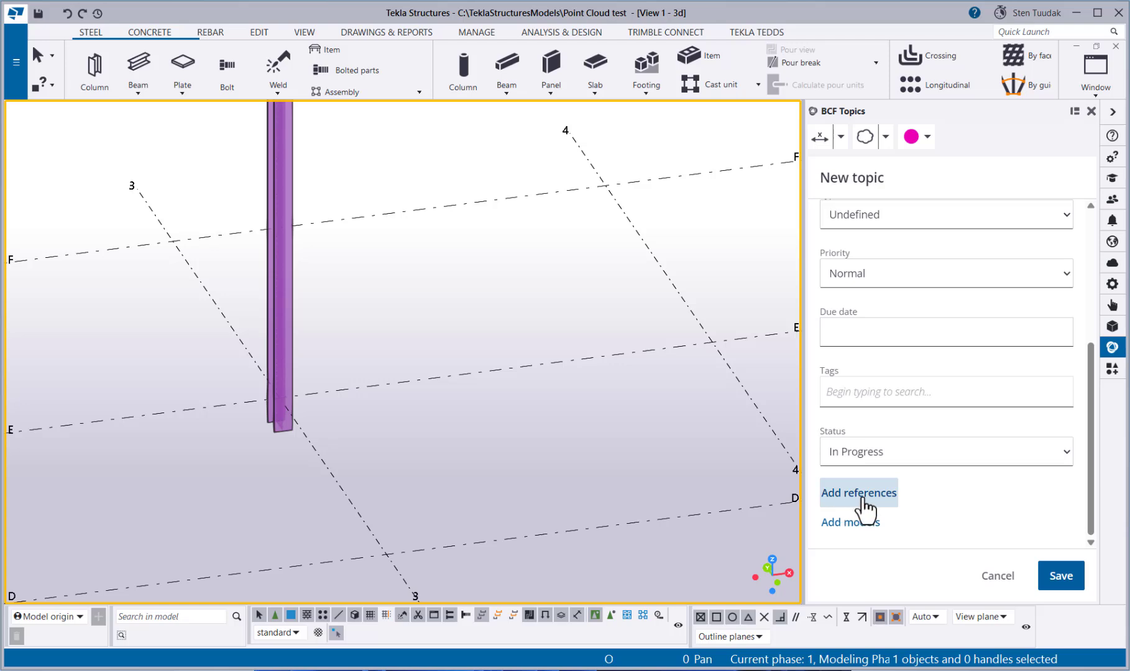
{"action": "left_click", "coordinate": [862, 498]}
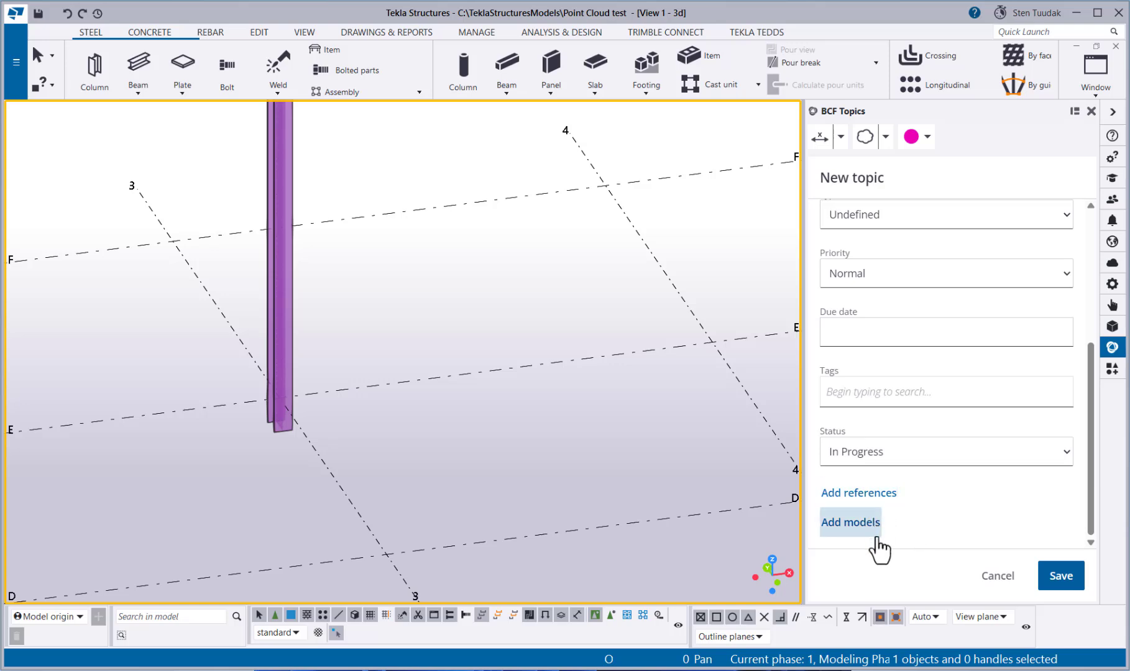
Draw a magenta cloud markup around the base of the column and save the topic
{"action": "scroll", "coordinate": [901, 447], "scroll_direction": "up", "scroll_amount": 1}
{"action": "scroll", "coordinate": [911, 443], "scroll_direction": "up", "scroll_amount": 5}
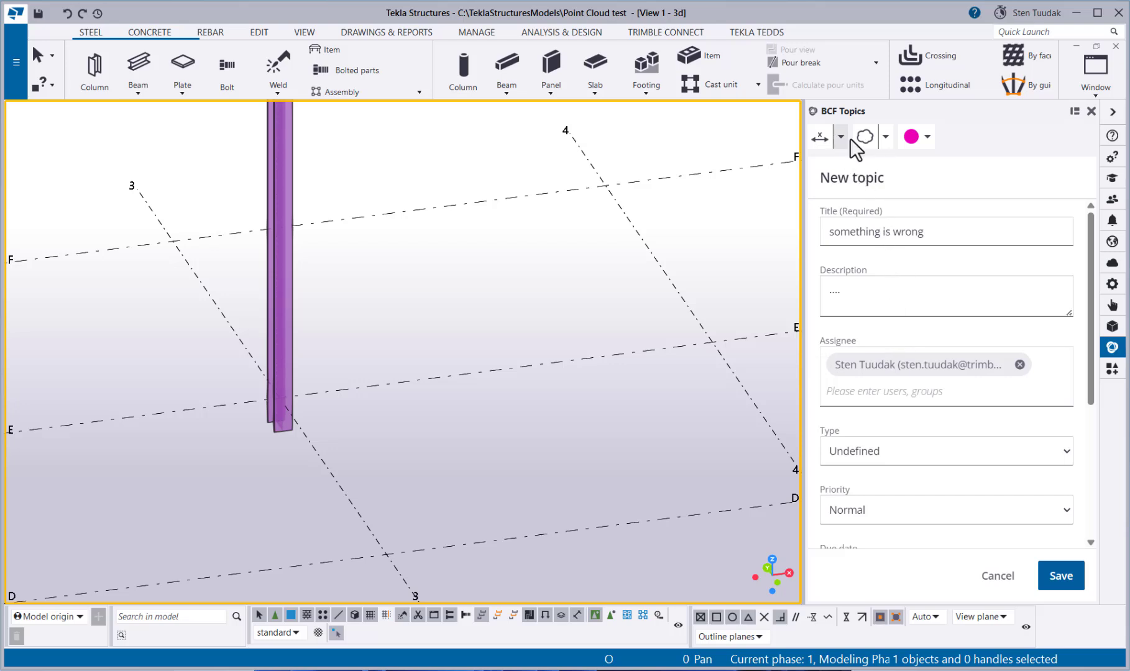
{"action": "left_click", "coordinate": [885, 137]}
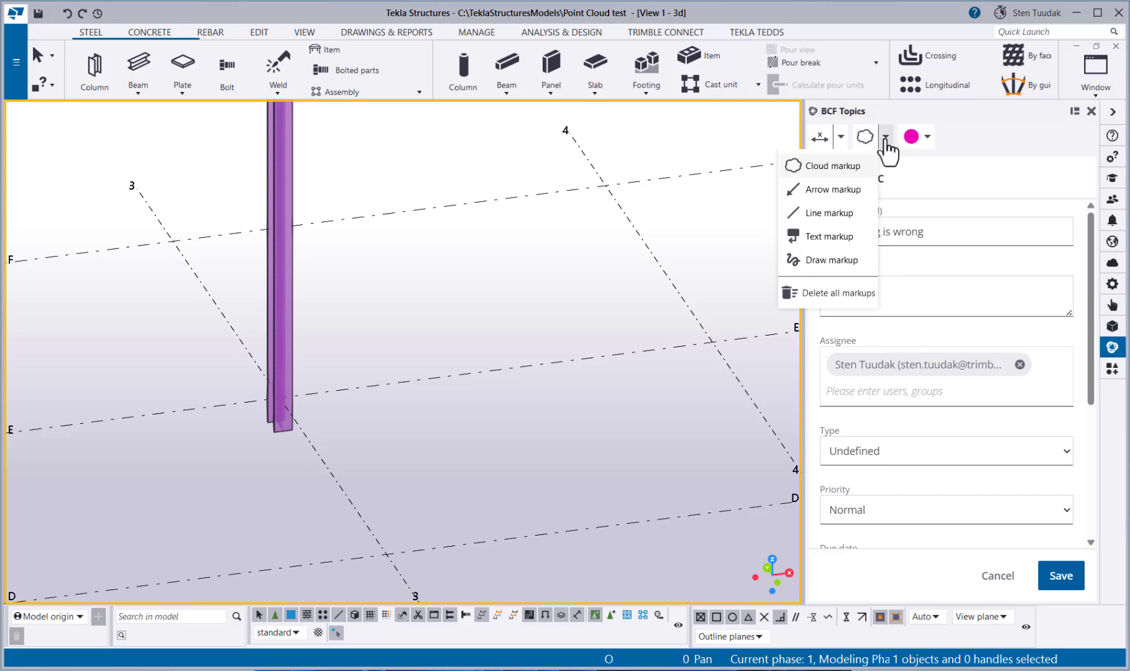
{"action": "left_click", "coordinate": [857, 167]}
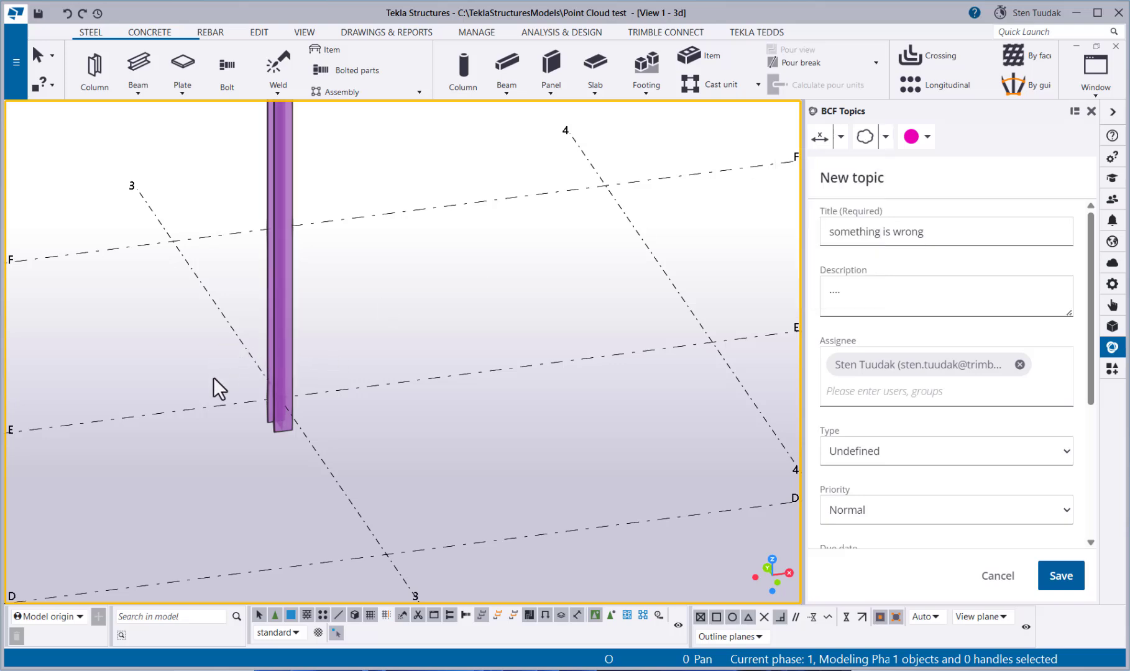
{"action": "left_click", "coordinate": [911, 139]}
{"action": "left_click", "coordinate": [911, 141]}
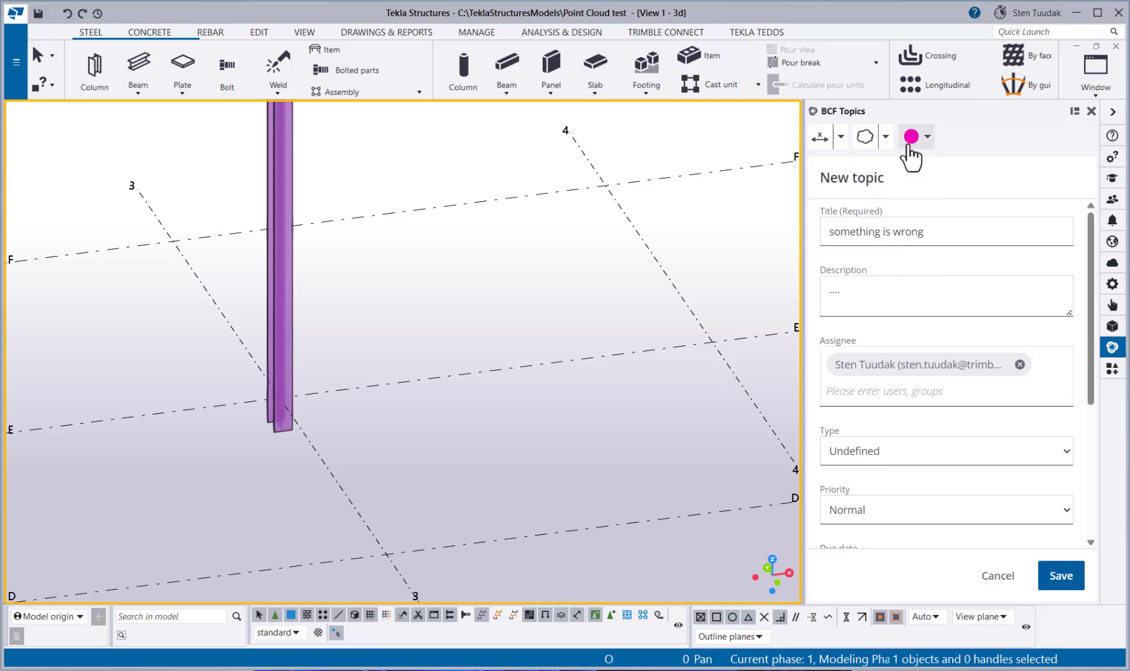
{"action": "left_click", "coordinate": [865, 137]}
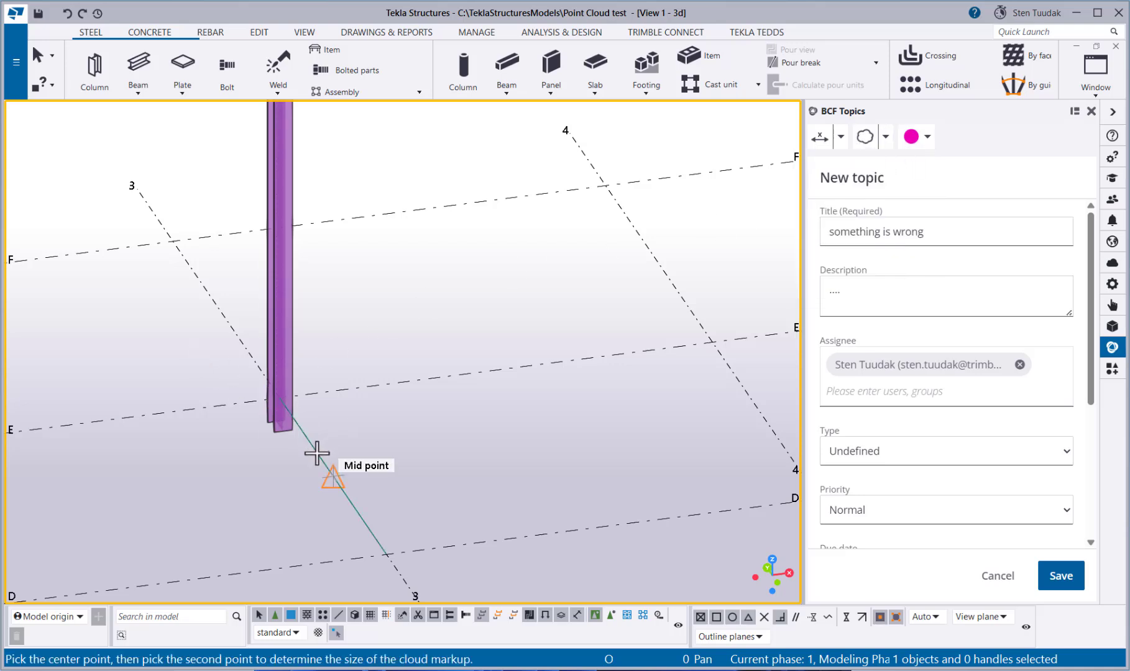
{"action": "left_click", "coordinate": [279, 396]}
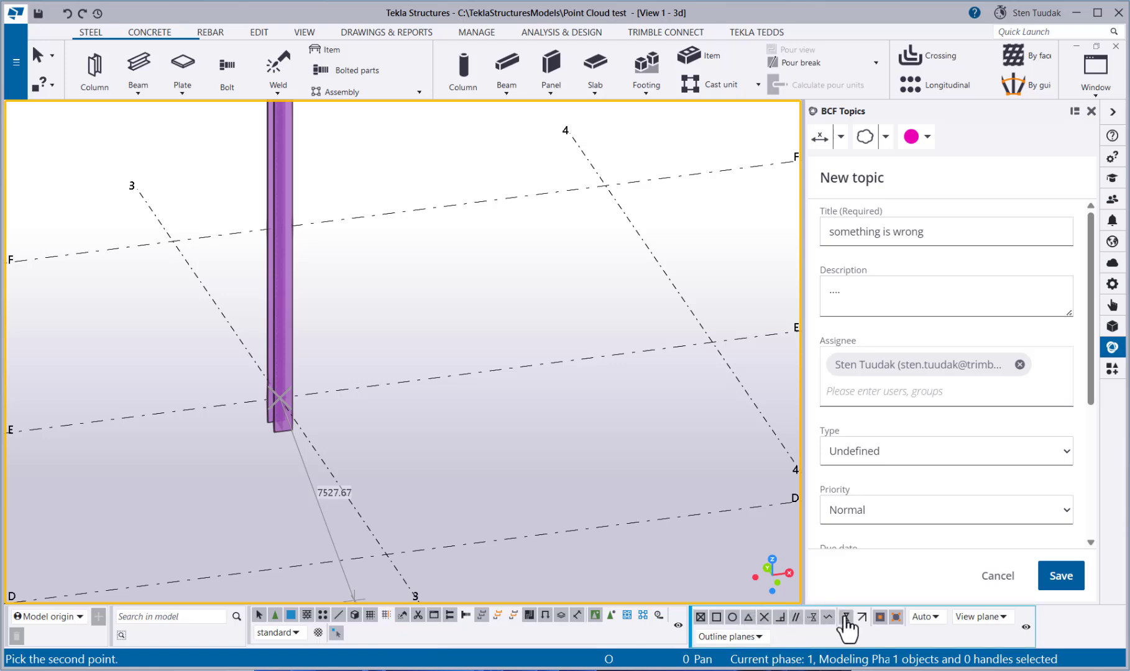
{"action": "left_click", "coordinate": [201, 380]}
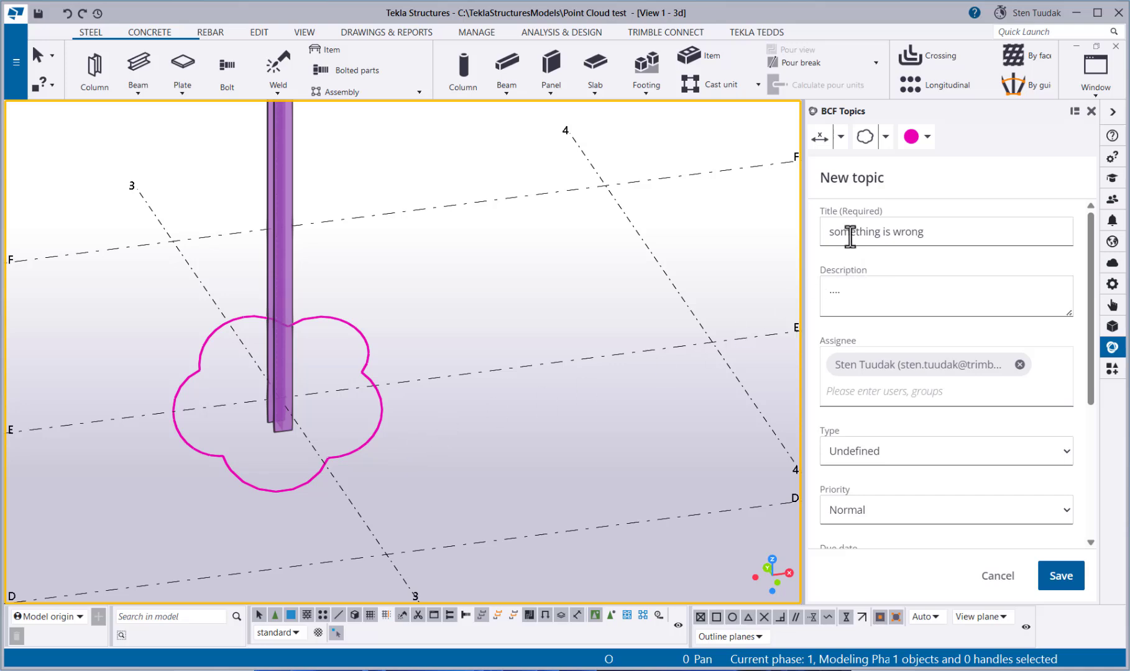
{"action": "left_click", "coordinate": [1064, 579]}
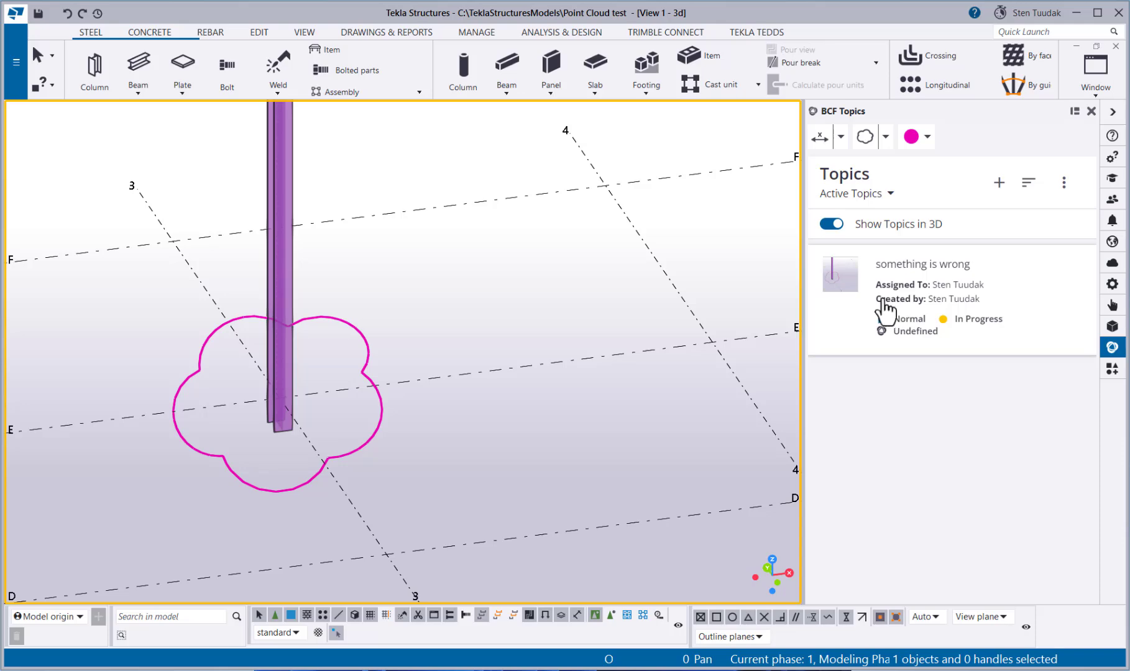
Close the current model view and make the named view 3d visible again
{"action": "scroll", "coordinate": [697, 341], "scroll_direction": "down", "scroll_amount": 10}
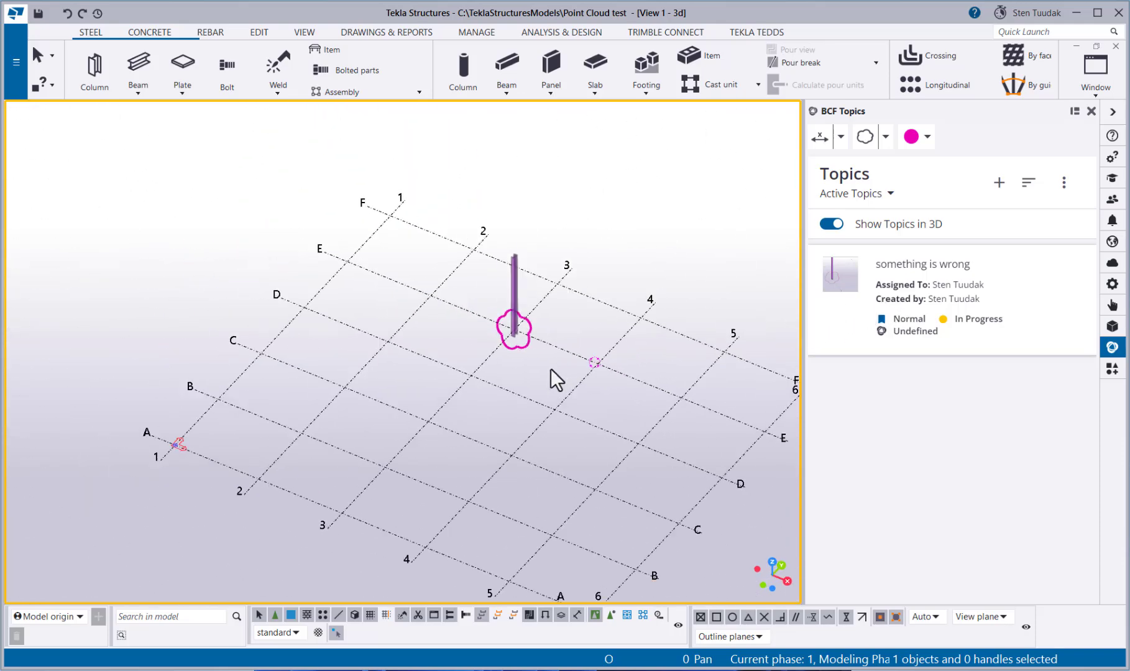
{"action": "right_click", "coordinate": [550, 369]}
{"action": "left_click", "coordinate": [588, 447]}
{"action": "left_click", "coordinate": [1115, 46]}
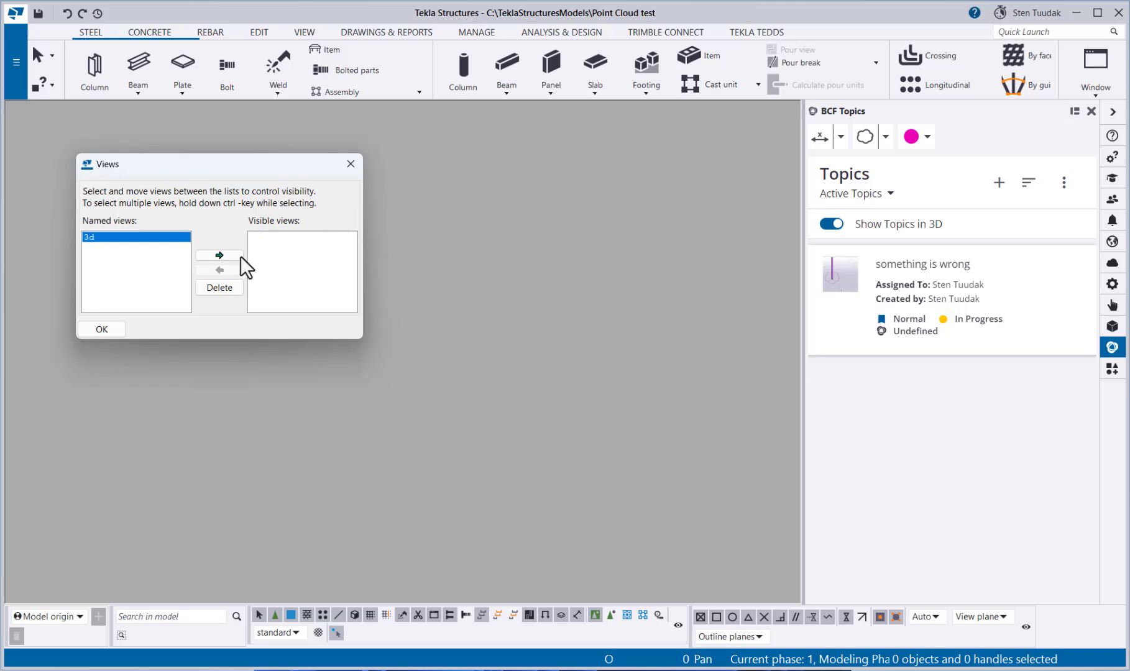
{"action": "left_click", "coordinate": [240, 255]}
{"action": "left_click", "coordinate": [355, 162]}
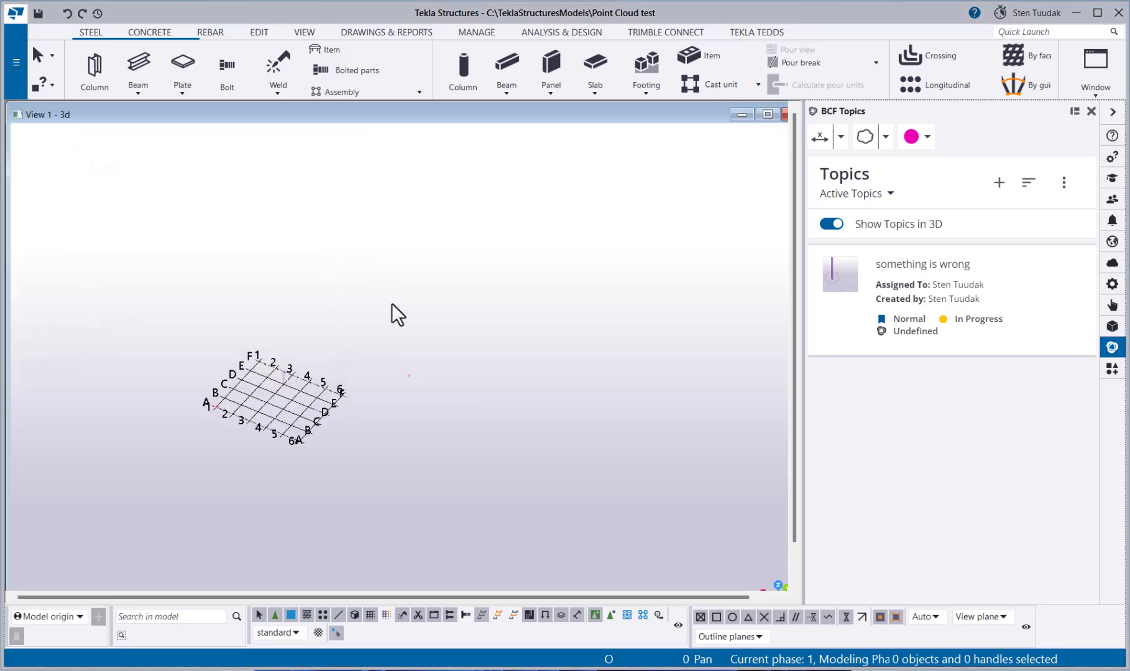
Open the "something is wrong" topic to restore its saved view of the marked-up column base
{"action": "middle_click_drag", "start_coordinate": [392, 304], "coordinate": [399, 360], "text": "ctrl"}
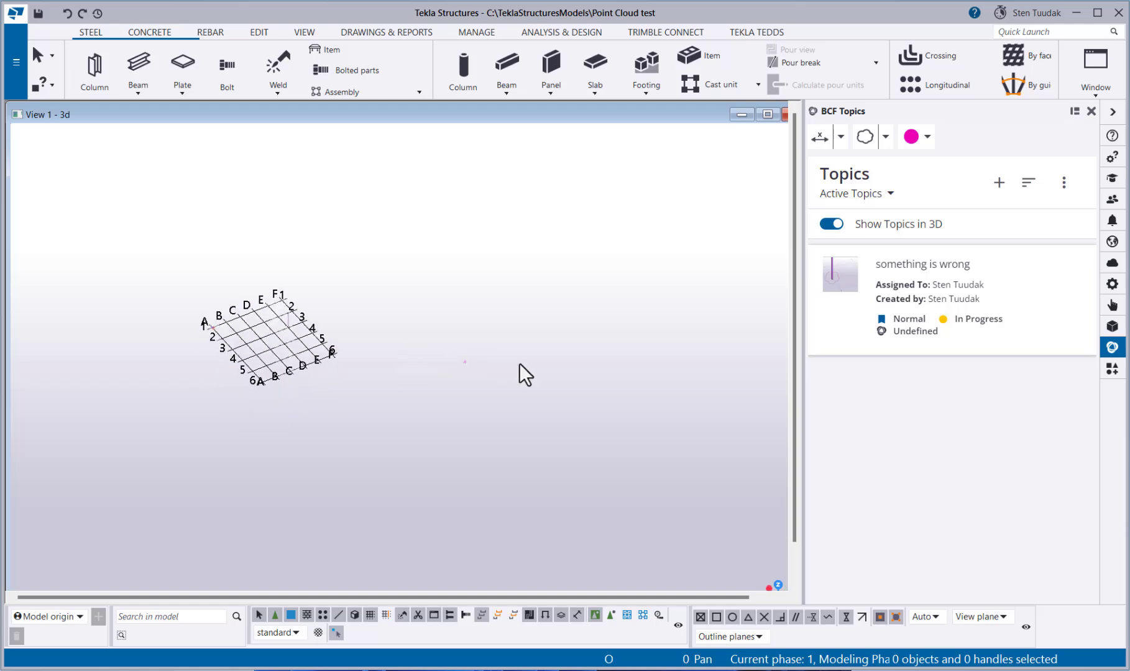
{"action": "left_click", "coordinate": [960, 286]}
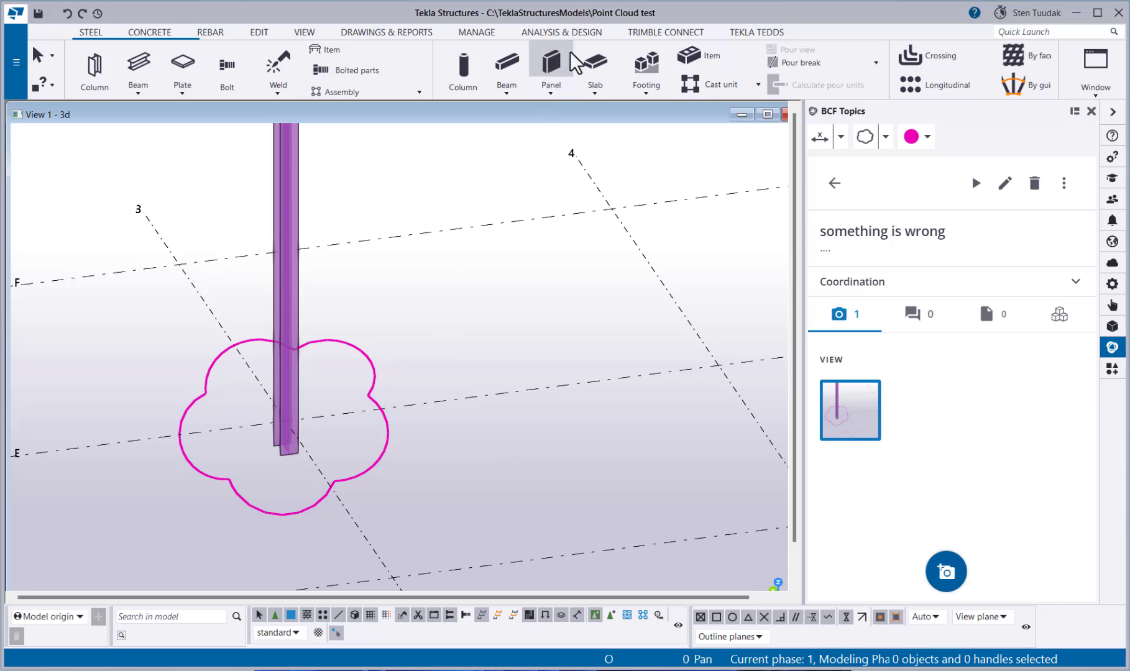
Save the changes, upload the entire model to Trimble Connect and dismiss the upload message
{"action": "left_click", "coordinate": [637, 32]}
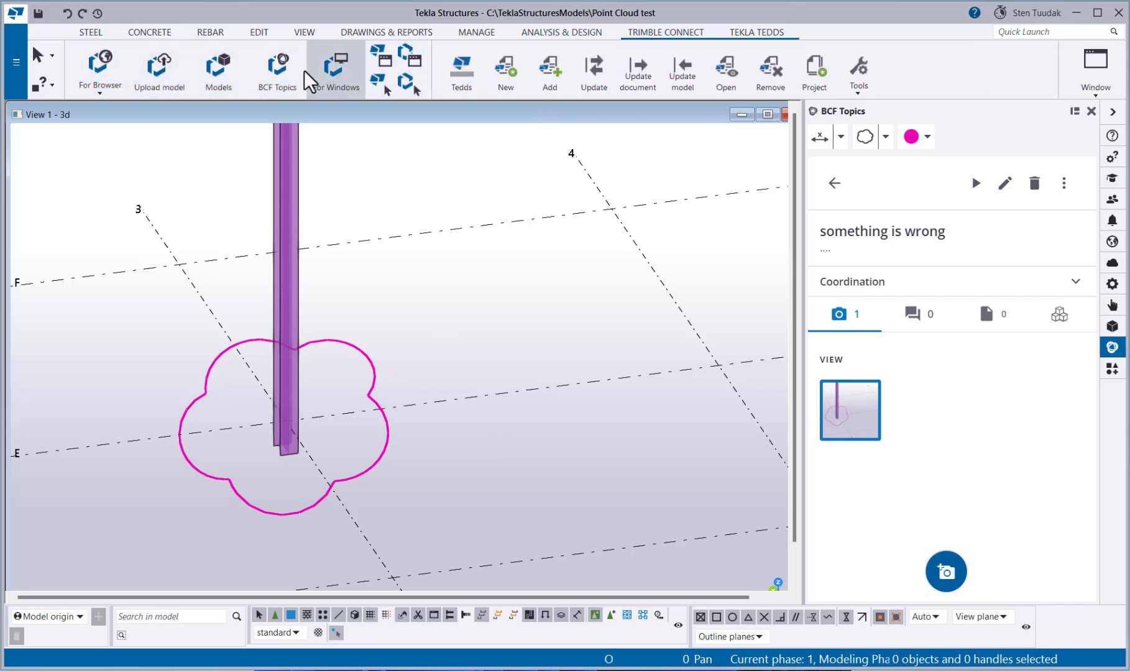
{"action": "left_click", "coordinate": [170, 81]}
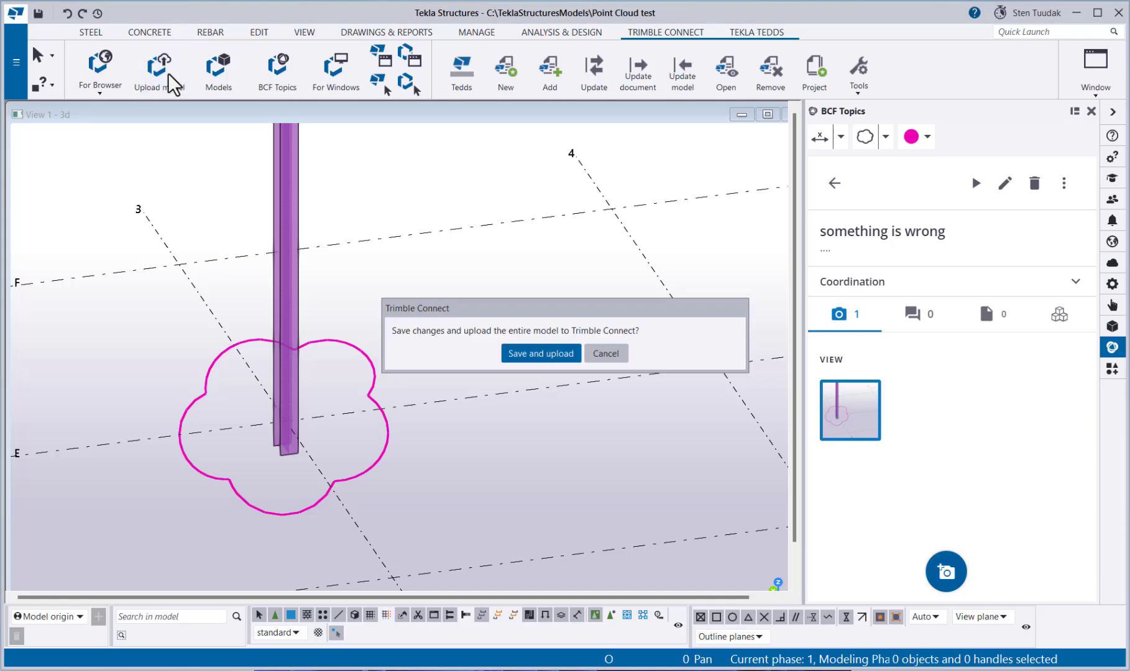
{"action": "left_click", "coordinate": [525, 355]}
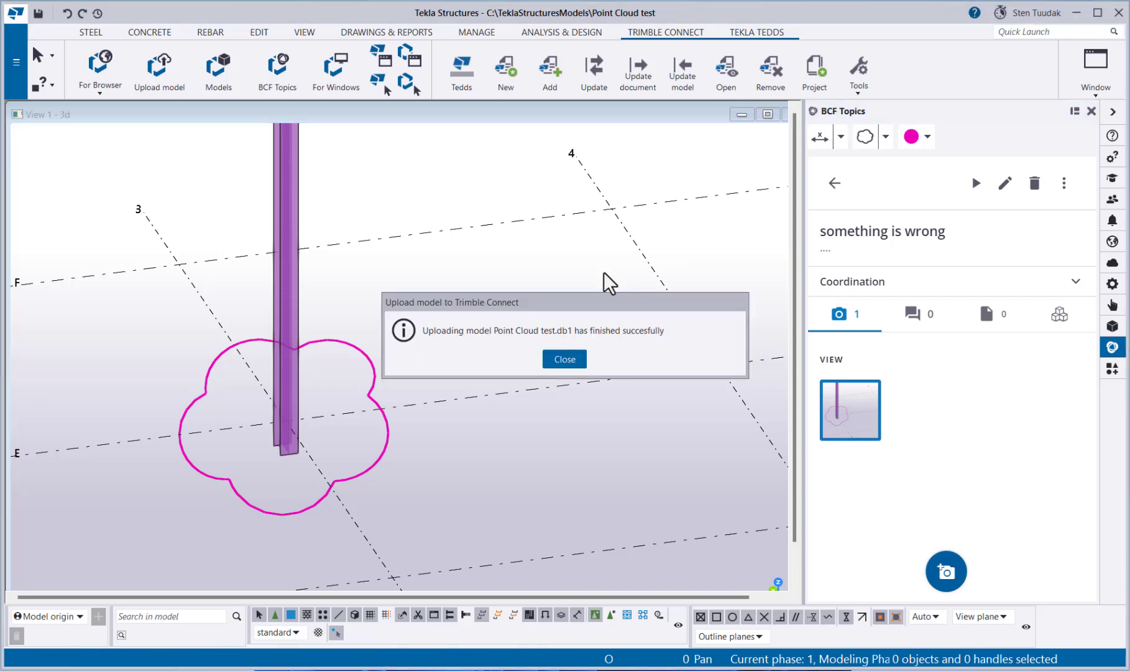
{"action": "left_click", "coordinate": [564, 360]}
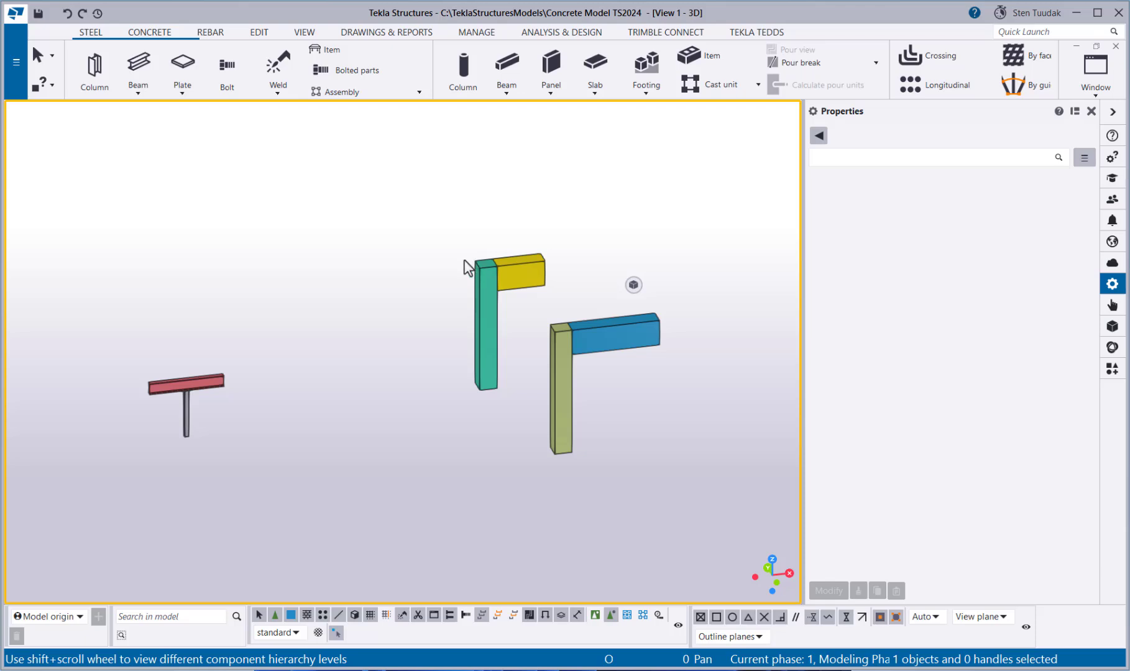
Inspect the TSGuide user-defined attributes of the steel column under the red beam, leaving them unedited
{"action": "middle_click_drag", "start_coordinate": [437, 294], "coordinate": [450, 286]}
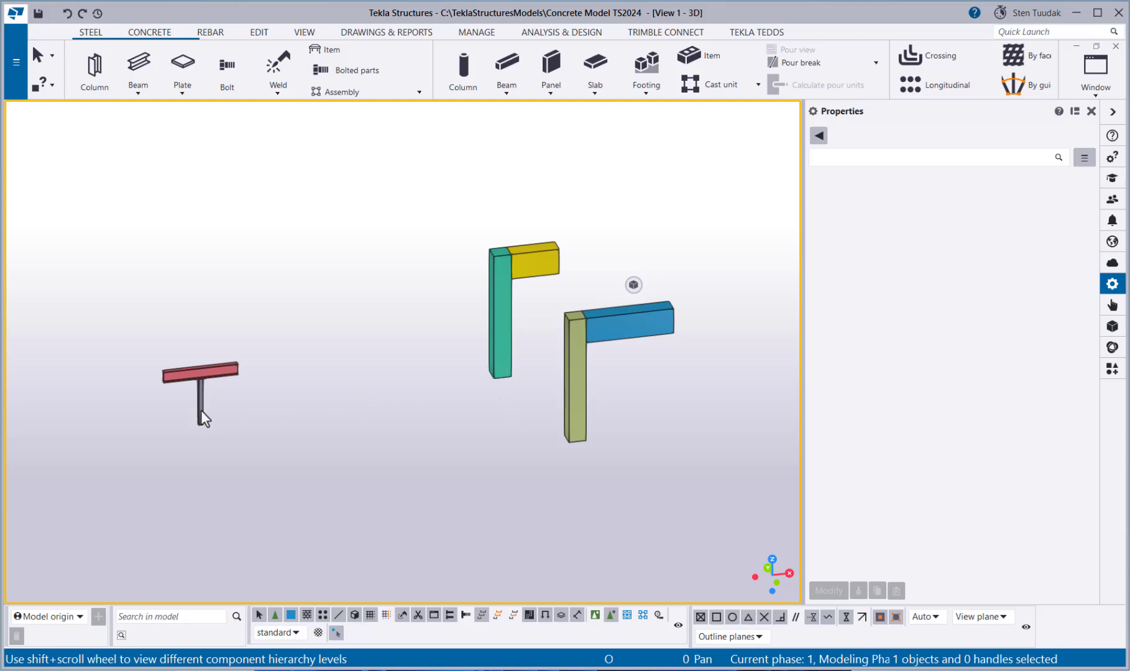
{"action": "left_click", "coordinate": [577, 358]}
{"action": "left_click", "coordinate": [493, 394]}
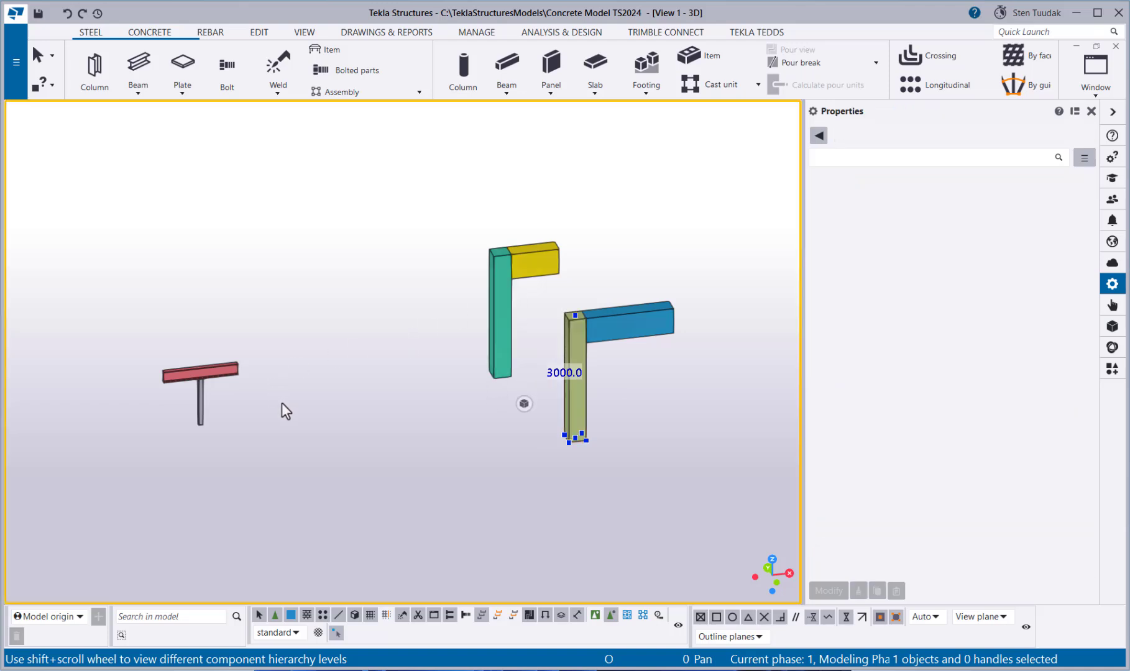
{"action": "left_click", "coordinate": [207, 411]}
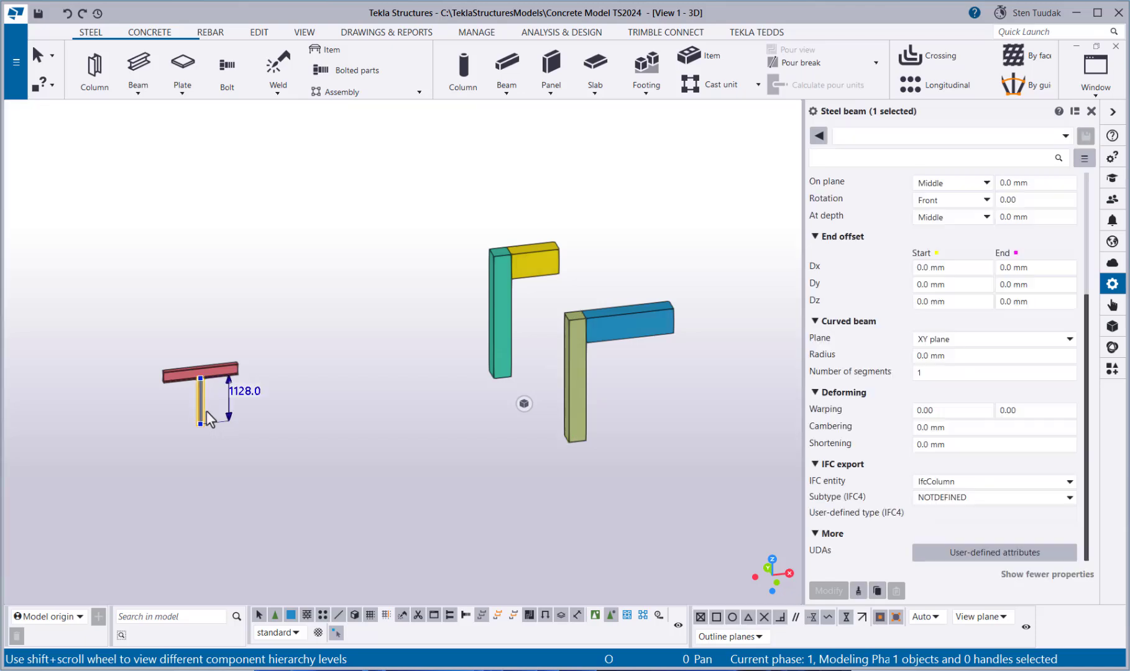
{"action": "left_click", "coordinate": [936, 555]}
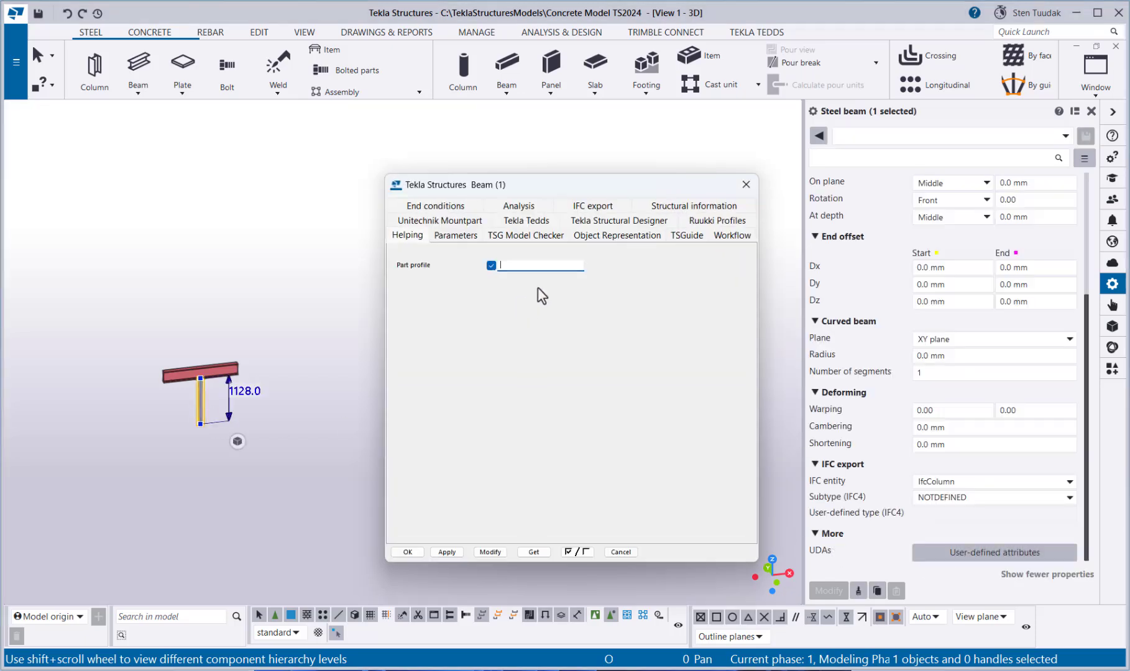
{"action": "left_click", "coordinate": [673, 236]}
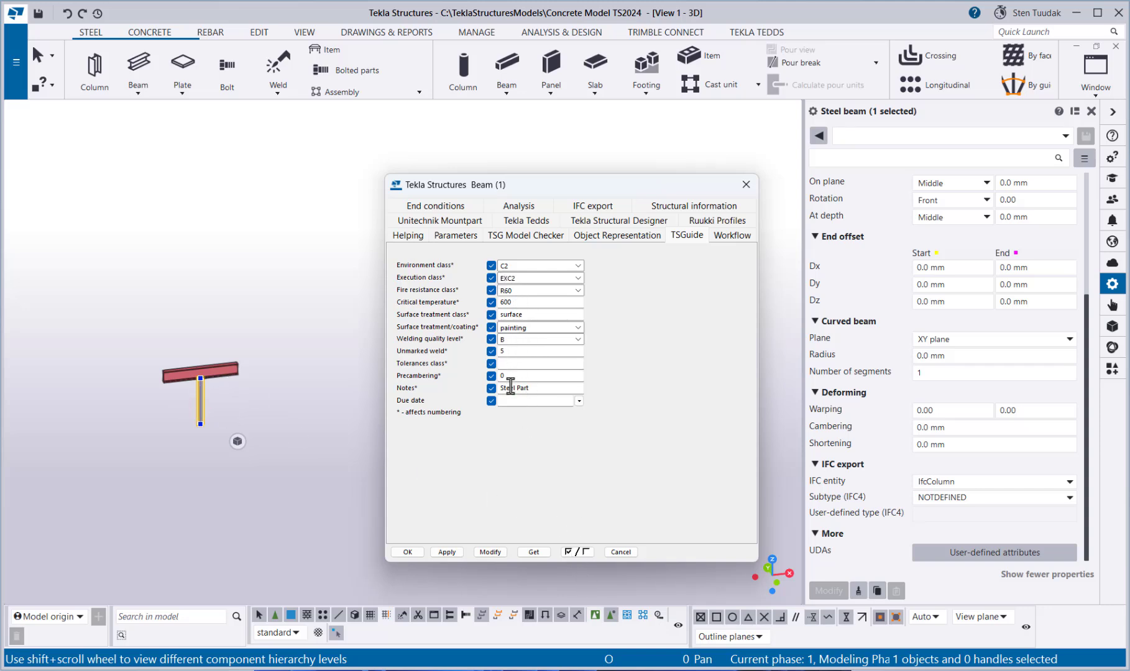
{"action": "left_click", "coordinate": [746, 185]}
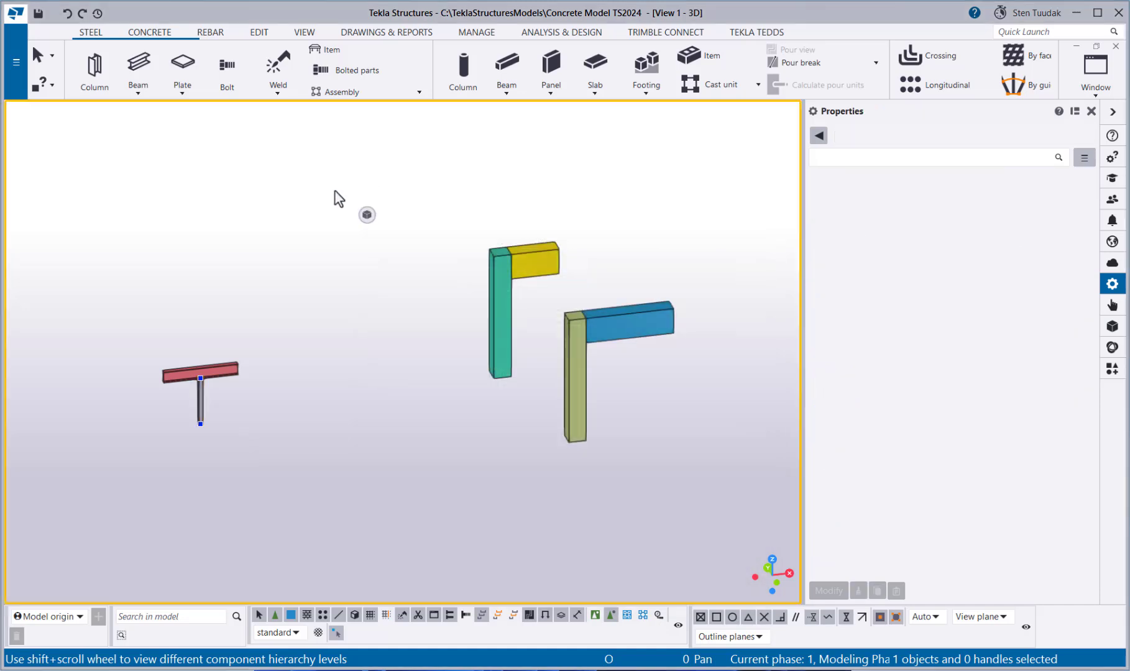
Select all steel and concrete objects at assembly level and open the IFC export settings for them
{"action": "left_click", "coordinate": [627, 618]}
{"action": "left_click_drag", "start_coordinate": [674, 479], "coordinate": [136, 252]}
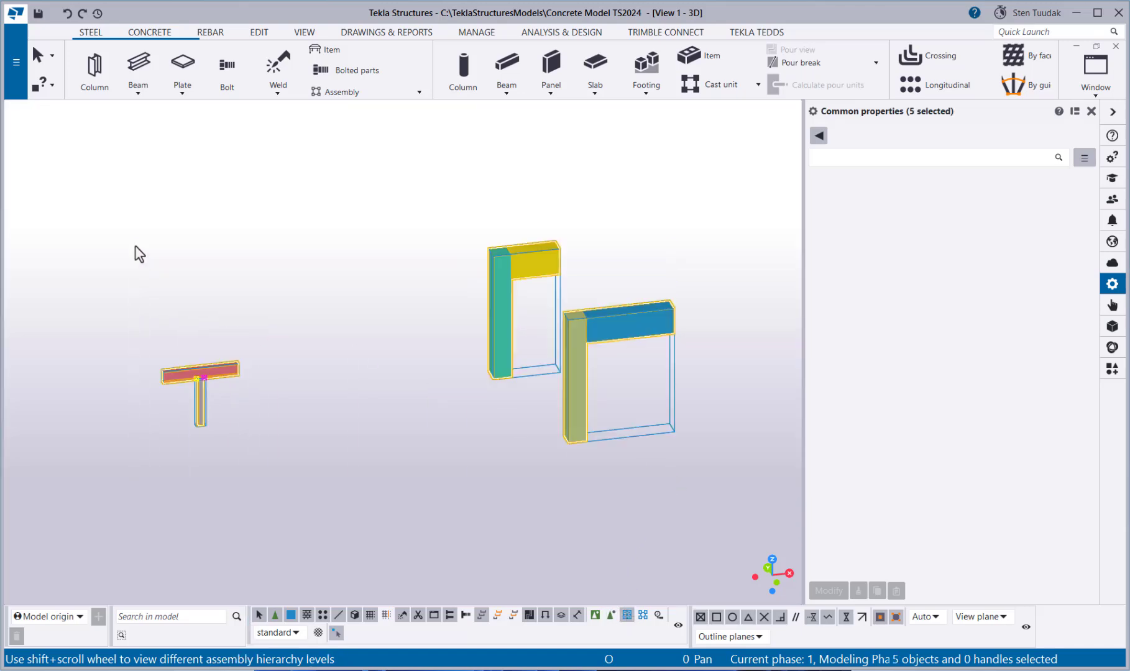
{"action": "left_click", "coordinate": [15, 92]}
{"action": "mouse_move", "coordinate": [70, 251]}
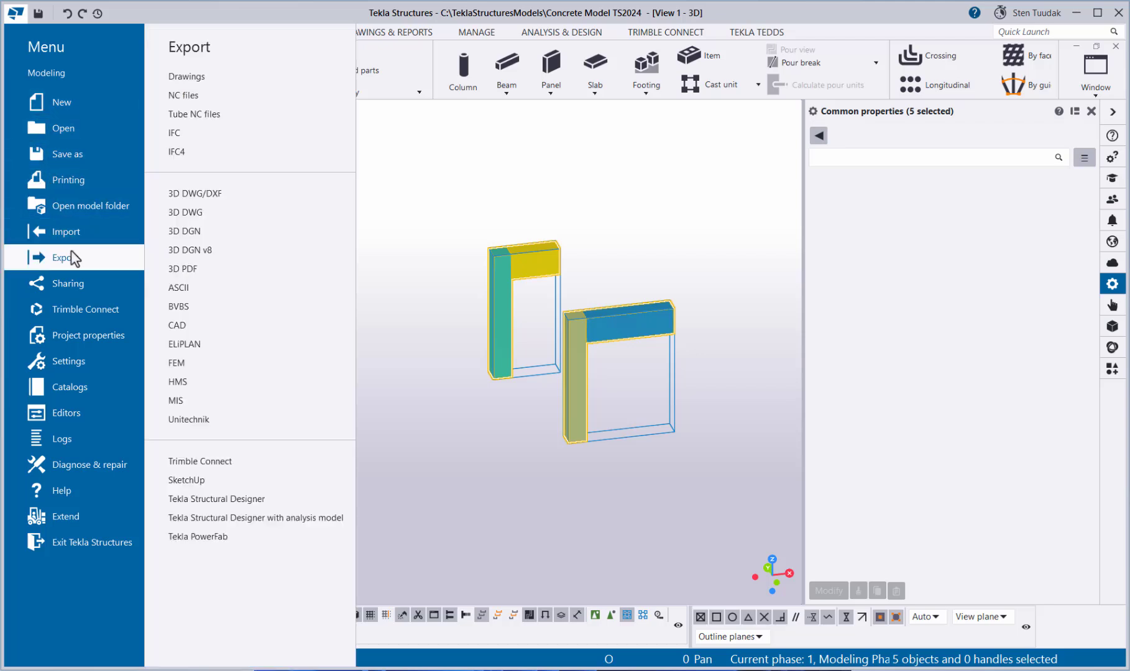
{"action": "left_click", "coordinate": [210, 132]}
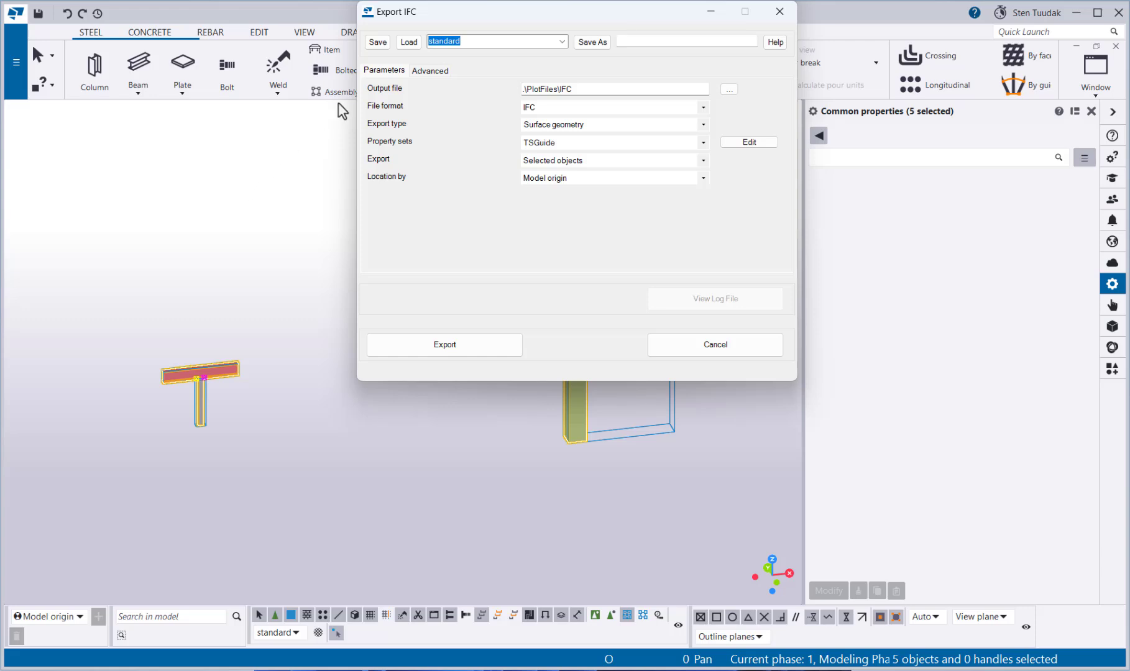
Load the saved #ME_IFC settings into the IFC export
{"action": "left_click_drag", "start_coordinate": [439, 13], "coordinate": [419, 77]}
{"action": "left_click", "coordinate": [531, 99]}
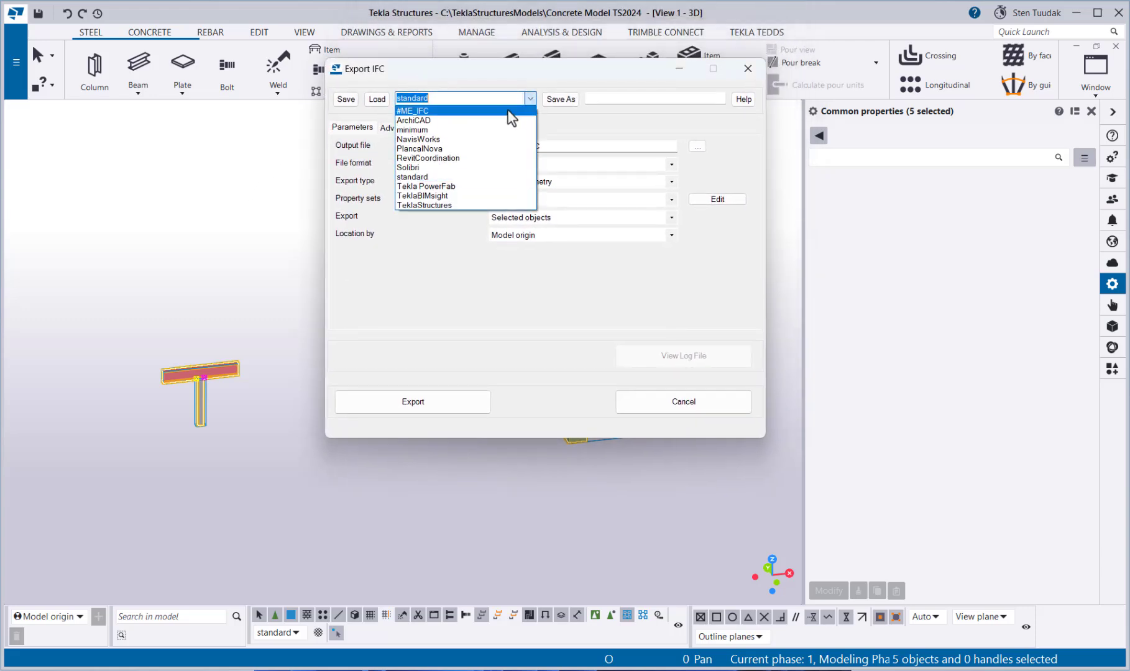
{"action": "left_click", "coordinate": [459, 106]}
{"action": "left_click", "coordinate": [377, 99]}
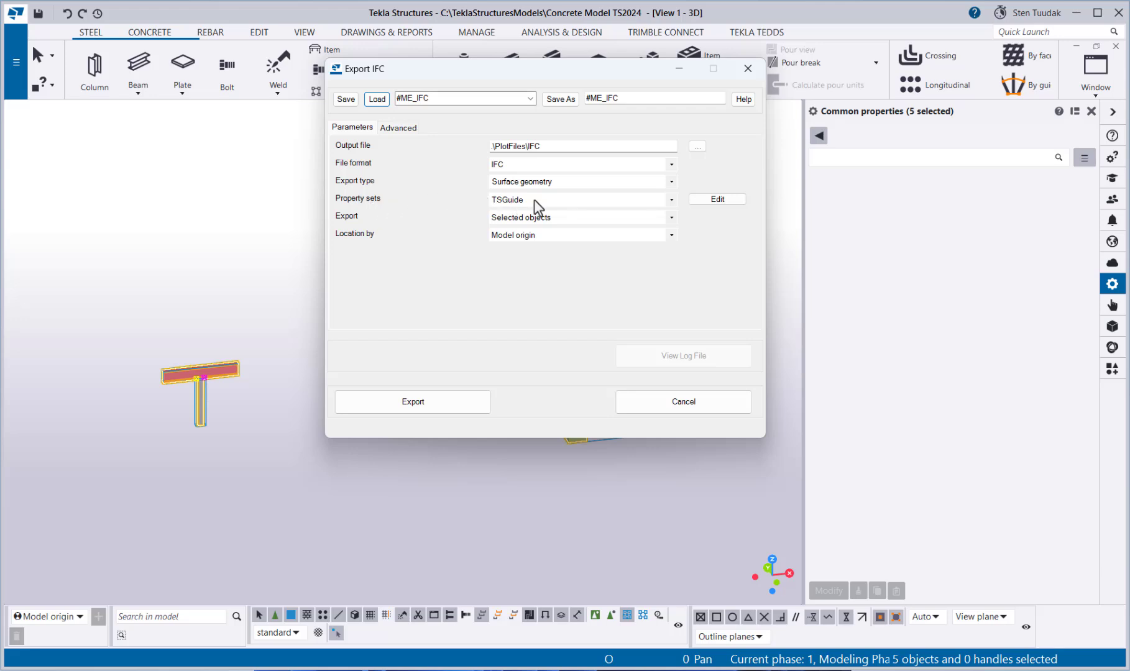
Open the TSGuide property set definitions and review the IFC entities included in the Steel Assembly property set
{"action": "left_click", "coordinate": [711, 202]}
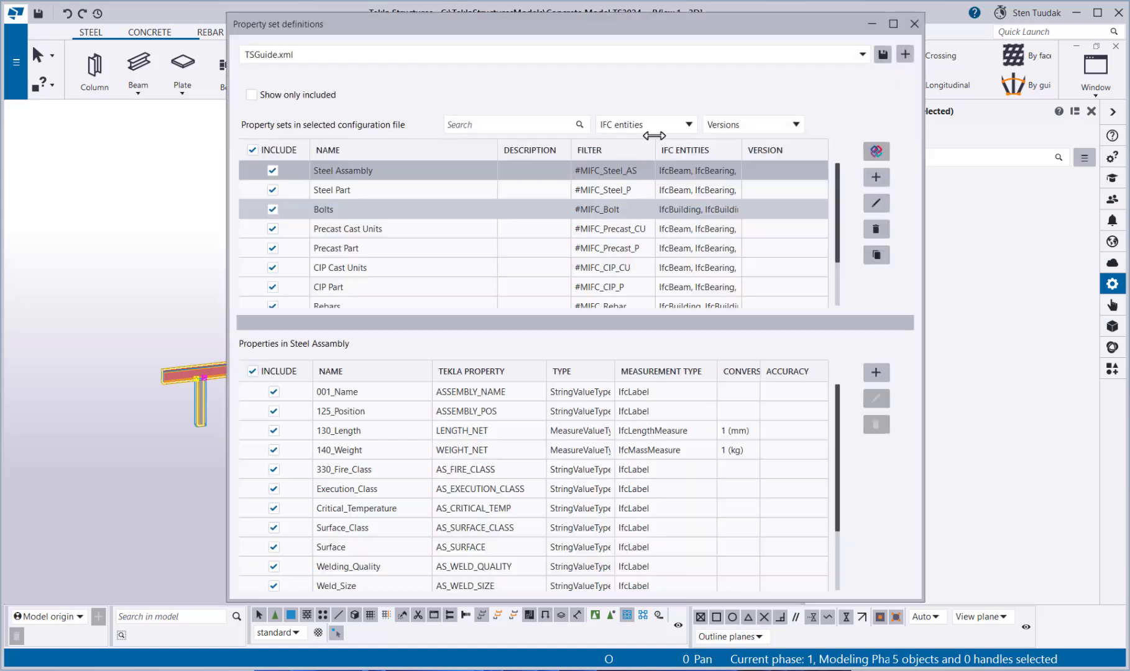
{"action": "left_click_drag", "start_coordinate": [600, 30], "coordinate": [449, 21]}
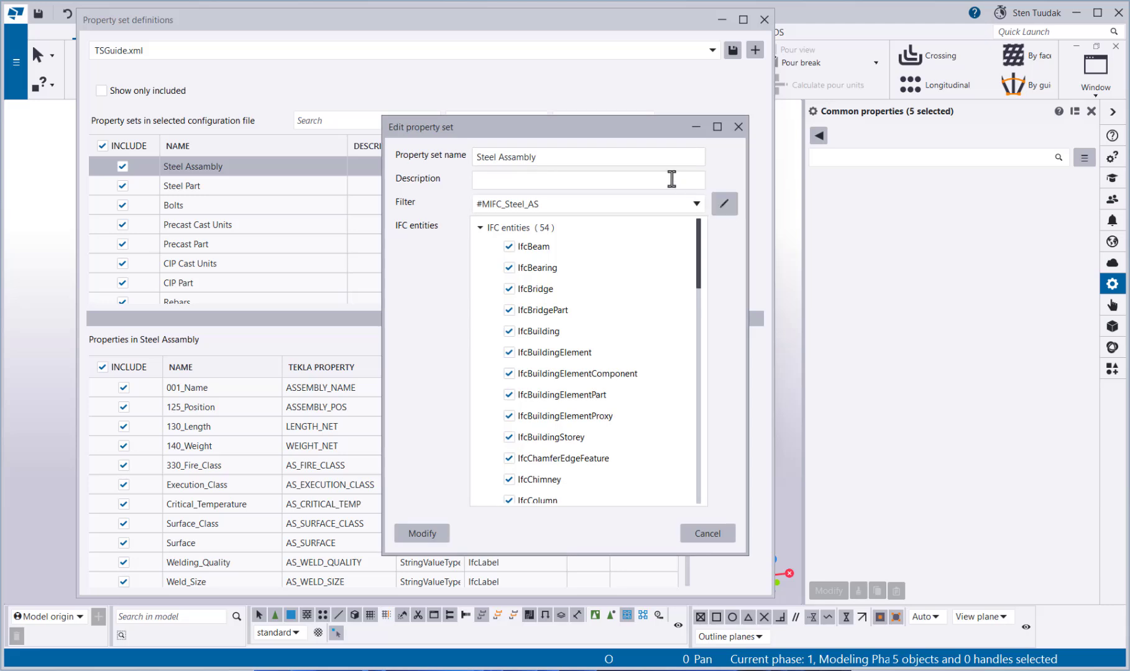
{"action": "left_click_drag", "start_coordinate": [598, 124], "coordinate": [395, 113]}
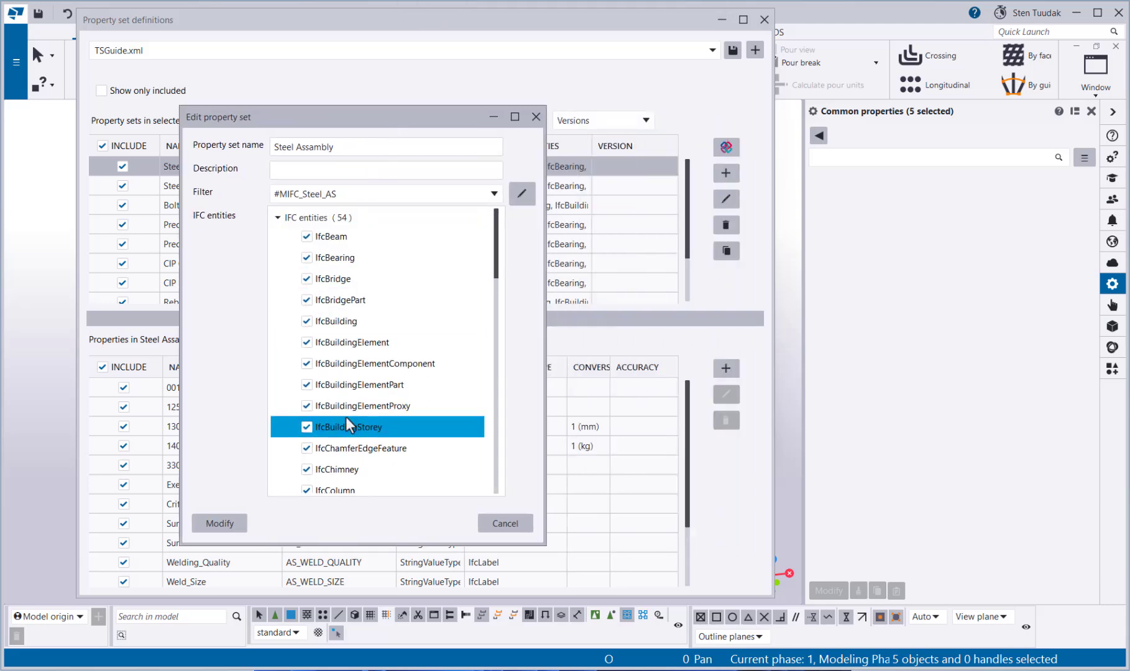
{"action": "scroll", "coordinate": [345, 416], "scroll_direction": "down", "scroll_amount": 3}
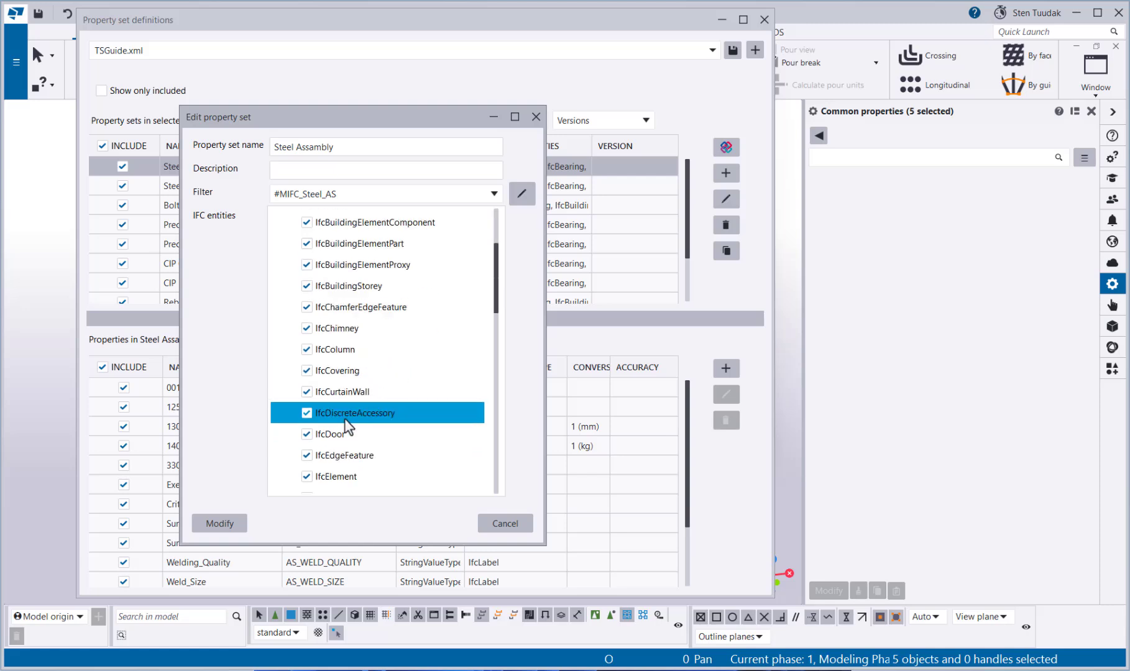
{"action": "scroll", "coordinate": [345, 418], "scroll_direction": "down", "scroll_amount": 2}
{"action": "scroll", "coordinate": [344, 418], "scroll_direction": "up", "scroll_amount": 5}
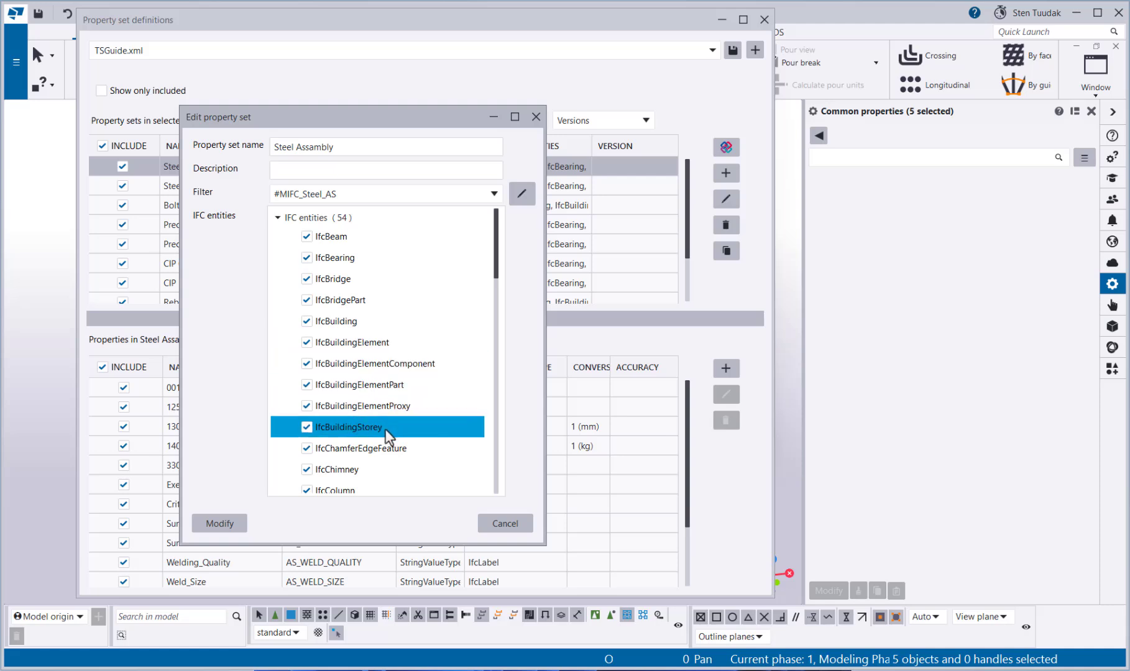
{"action": "scroll", "coordinate": [380, 426], "scroll_direction": "down", "scroll_amount": 1}
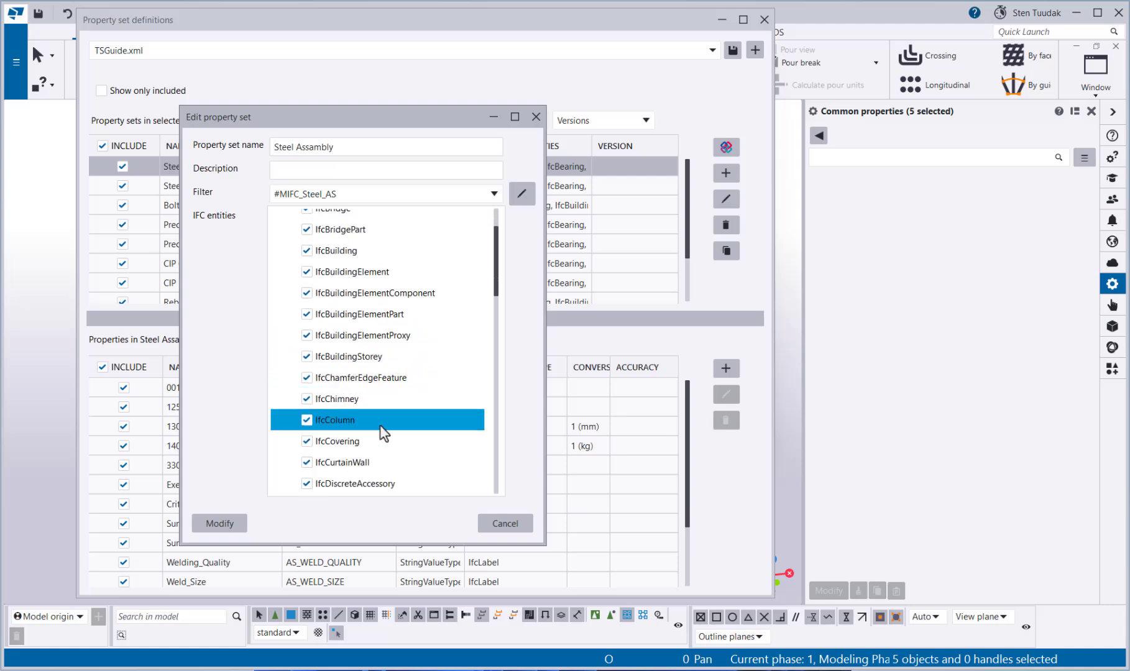
{"action": "scroll", "coordinate": [376, 454], "scroll_direction": "down", "scroll_amount": 1}
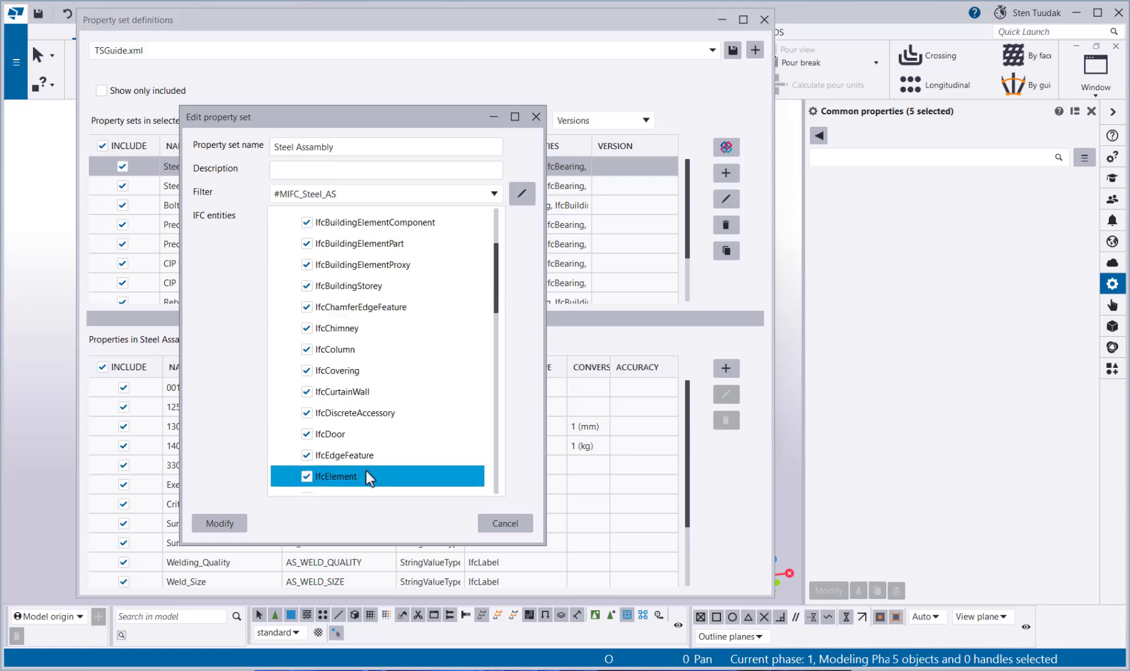
{"action": "scroll", "coordinate": [365, 470], "scroll_direction": "down", "scroll_amount": 1}
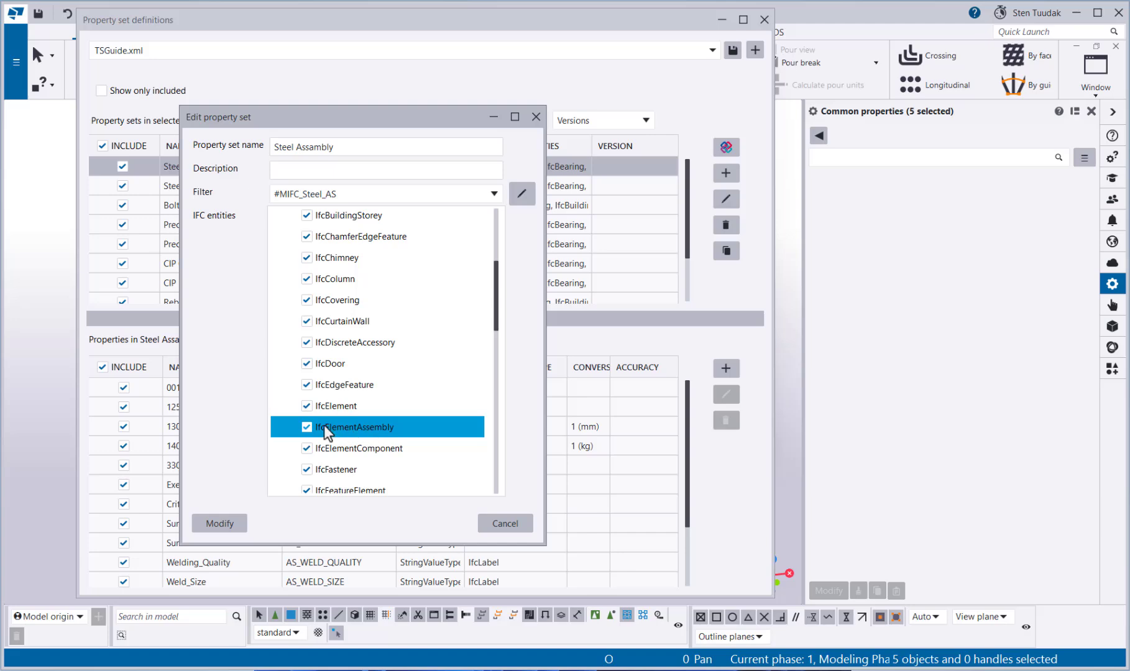
{"action": "left_click", "coordinate": [539, 115]}
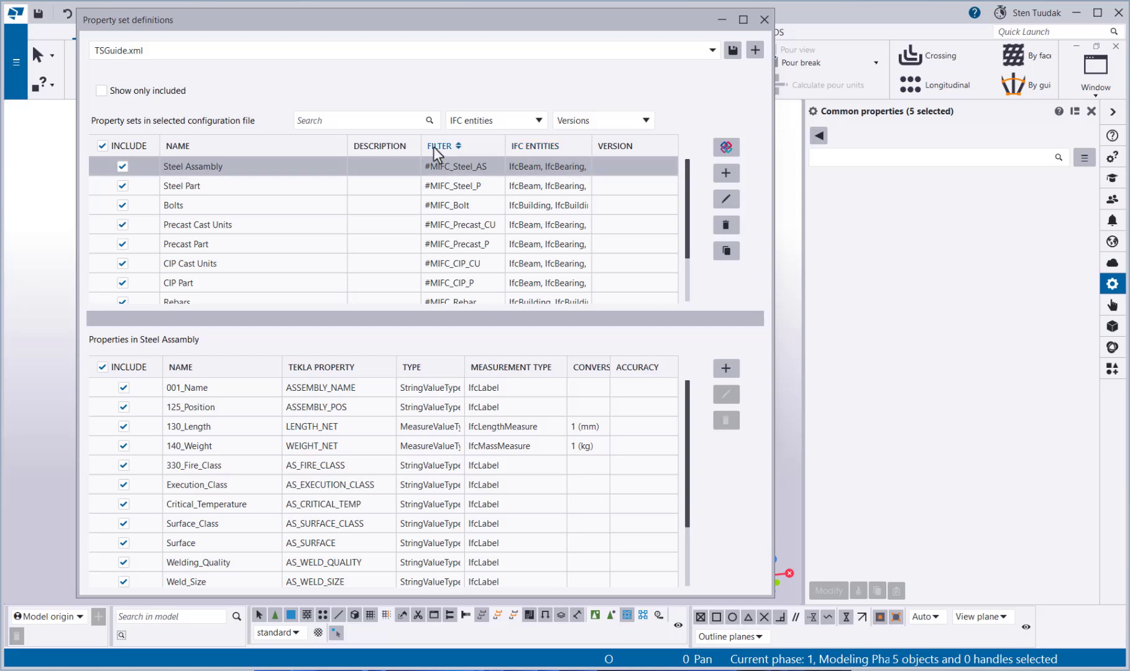
Check the Steel Assembly property set's filter, and look through the other property sets and the Steel Assembly properties
{"action": "left_click", "coordinate": [724, 198]}
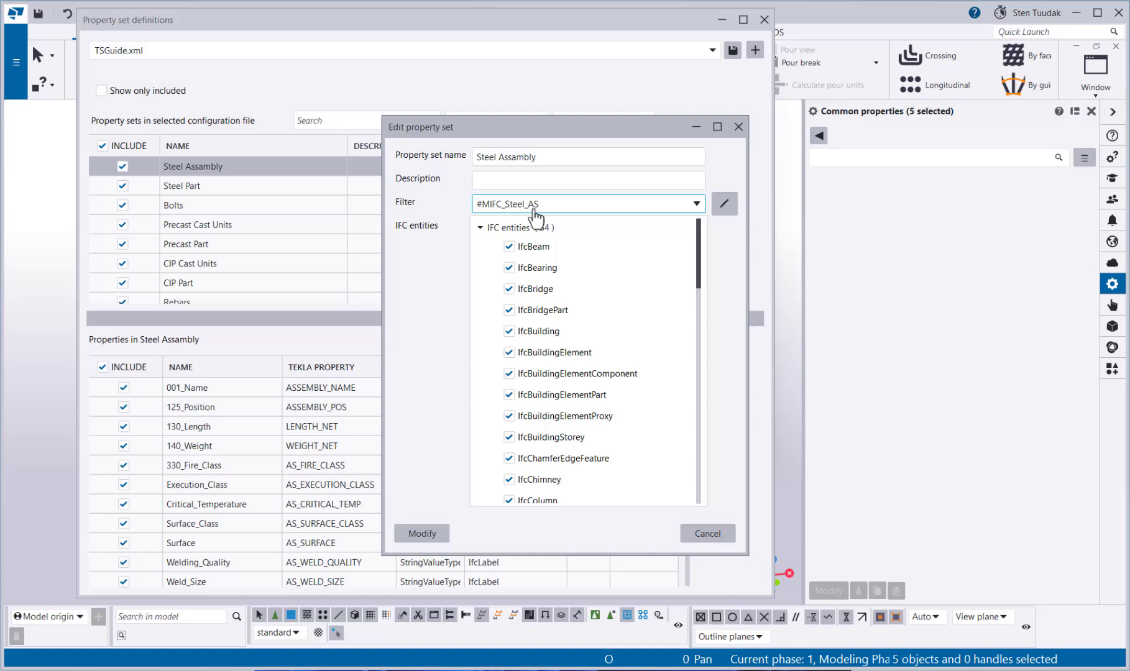
{"action": "left_click", "coordinate": [737, 128]}
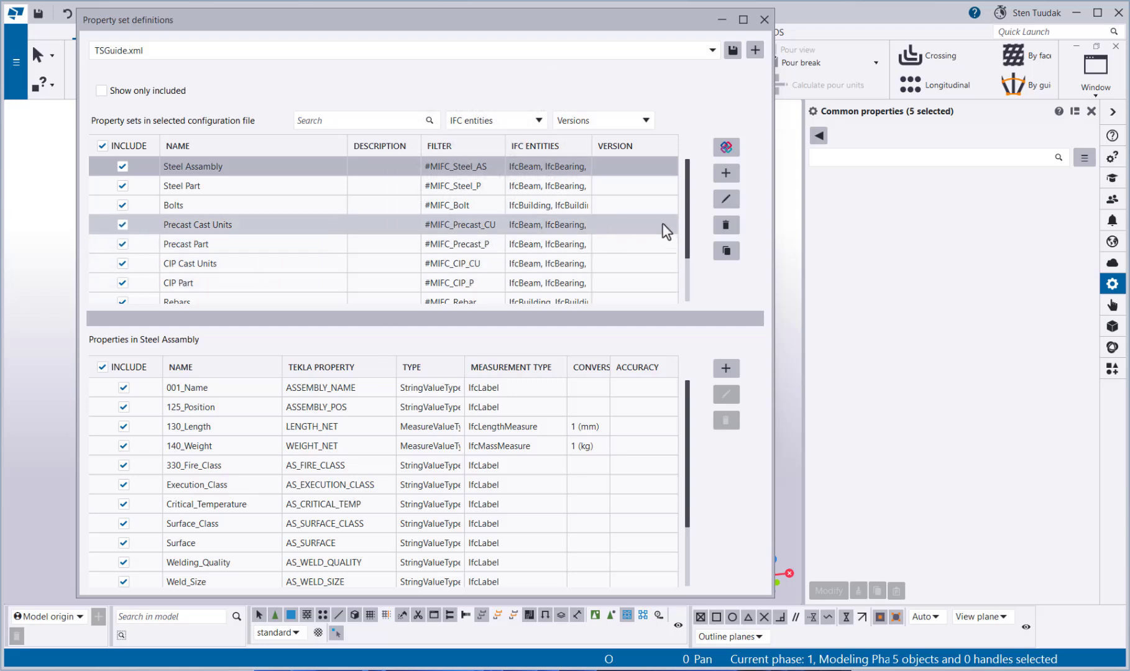
{"action": "left_click_drag", "start_coordinate": [687, 217], "coordinate": [683, 272]}
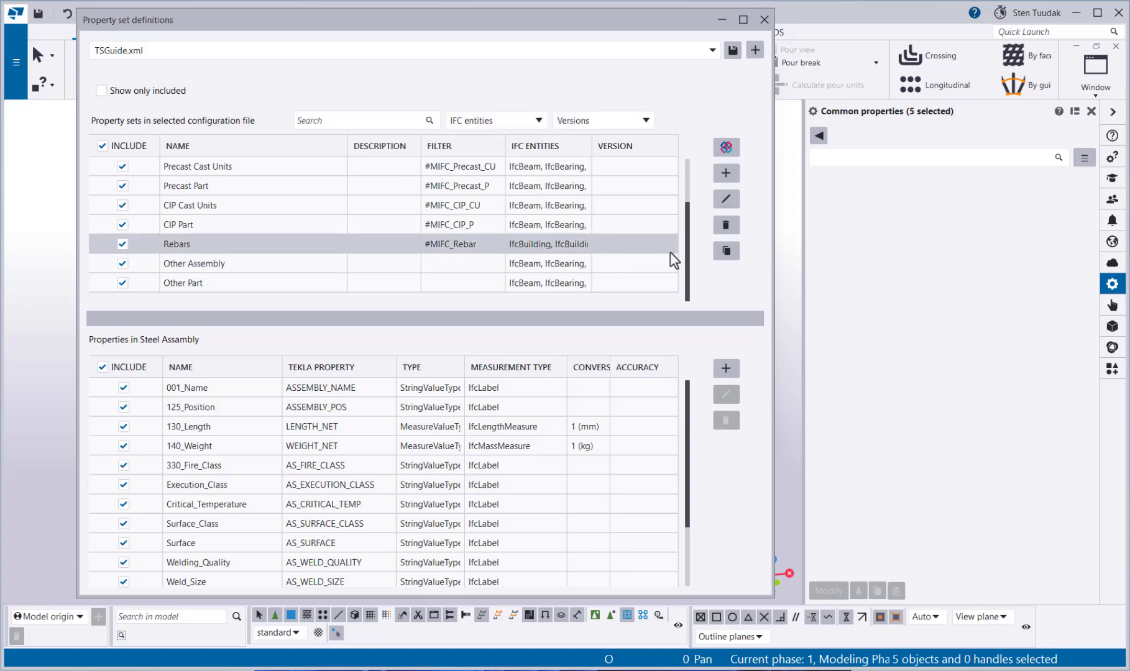
{"action": "left_click_drag", "start_coordinate": [687, 249], "coordinate": [686, 197]}
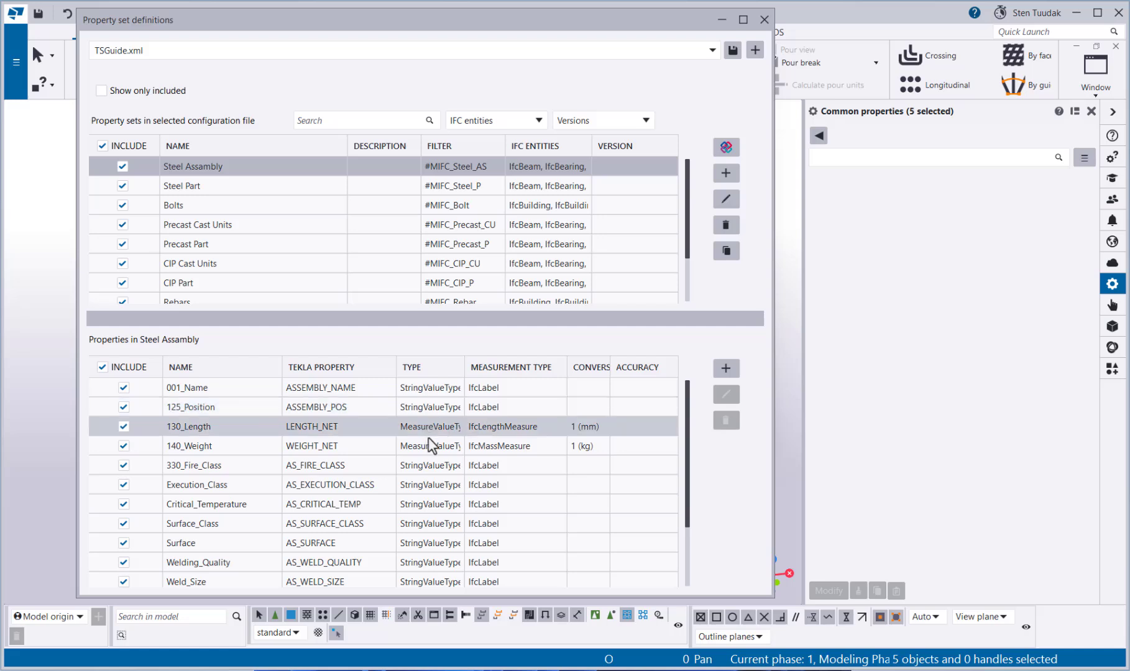
{"action": "mouse_move", "coordinate": [686, 420]}
{"action": "left_mouse_down"}
{"action": "mouse_move", "coordinate": [683, 490]}
{"action": "mouse_move", "coordinate": [697, 409]}
{"action": "left_mouse_up"}
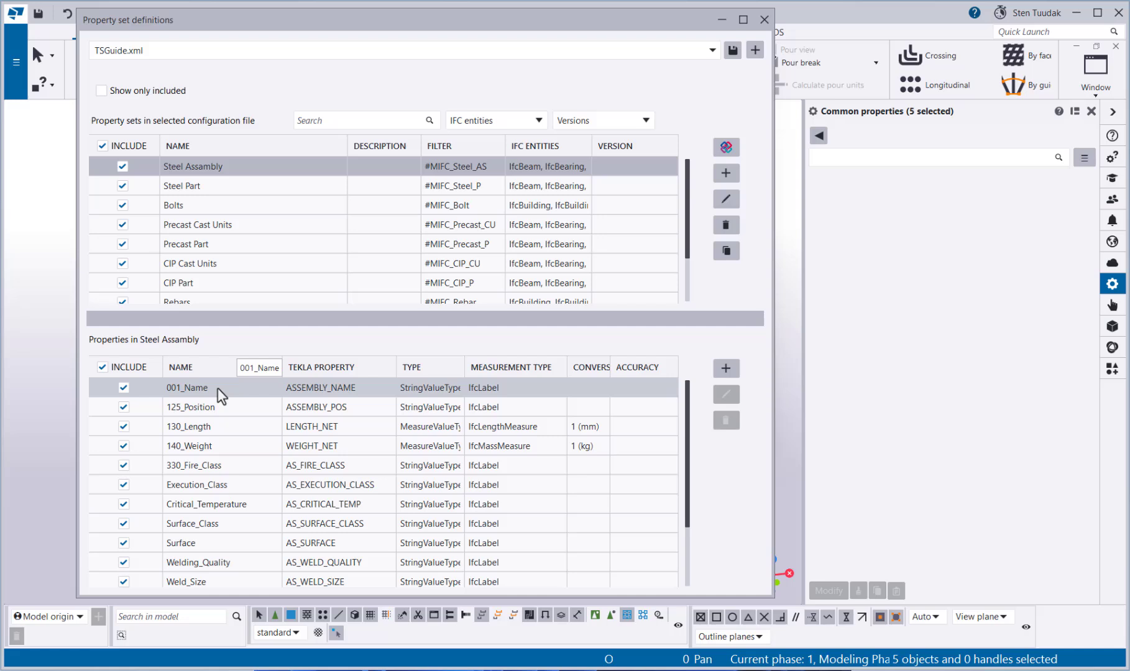
Open the 001_Name property of the Steel Assembly set and review its Tekla property and the available value types
{"action": "left_click", "coordinate": [402, 387]}
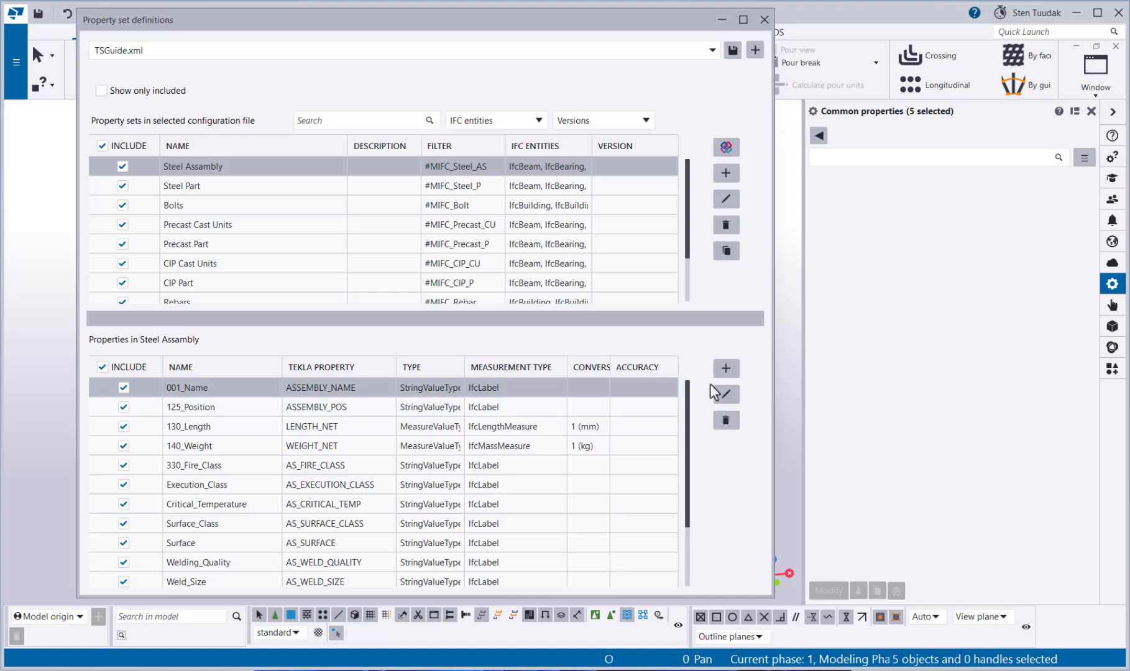
{"action": "left_click", "coordinate": [726, 394]}
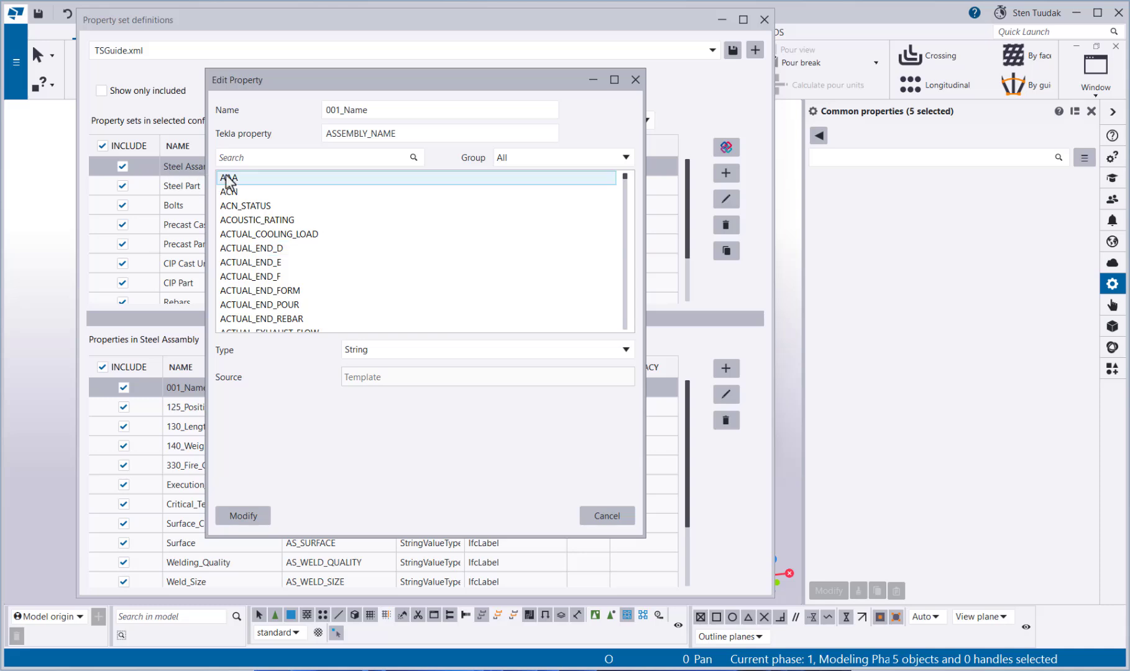
{"action": "left_click_drag", "start_coordinate": [407, 134], "coordinate": [324, 134]}
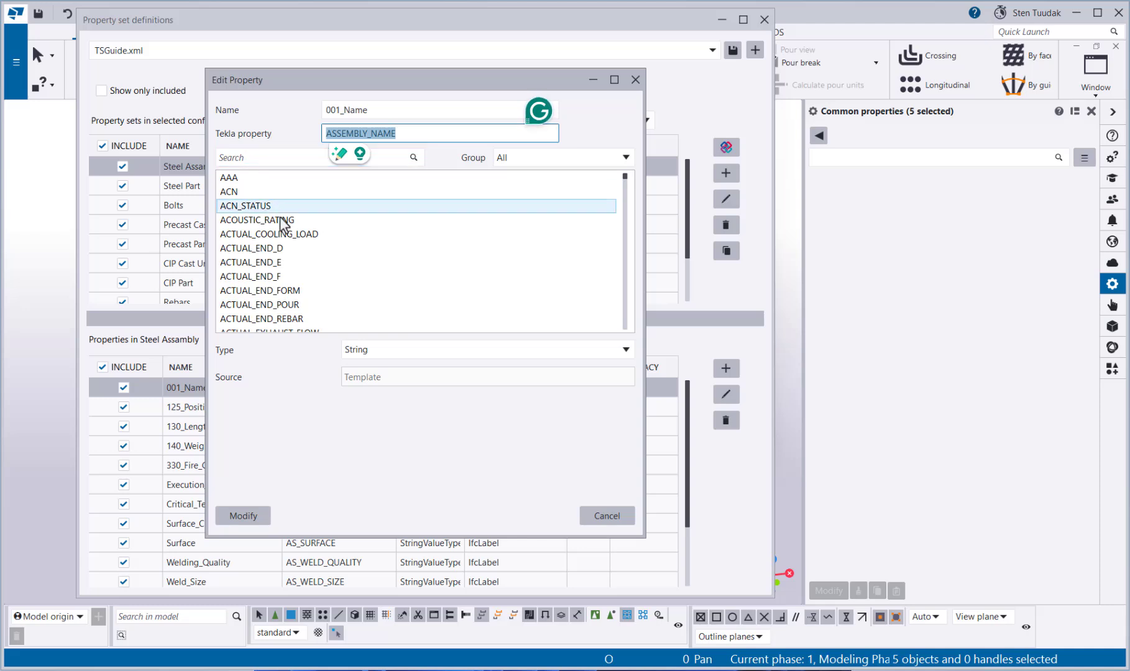
{"action": "left_click", "coordinate": [370, 353]}
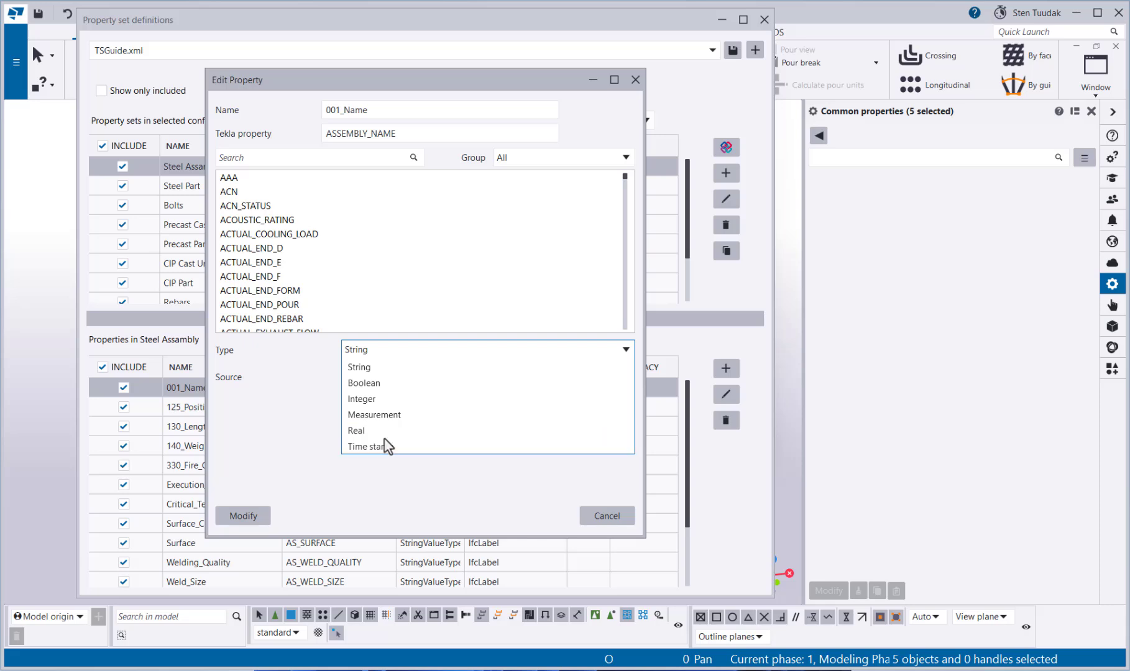
{"action": "left_click", "coordinate": [389, 368]}
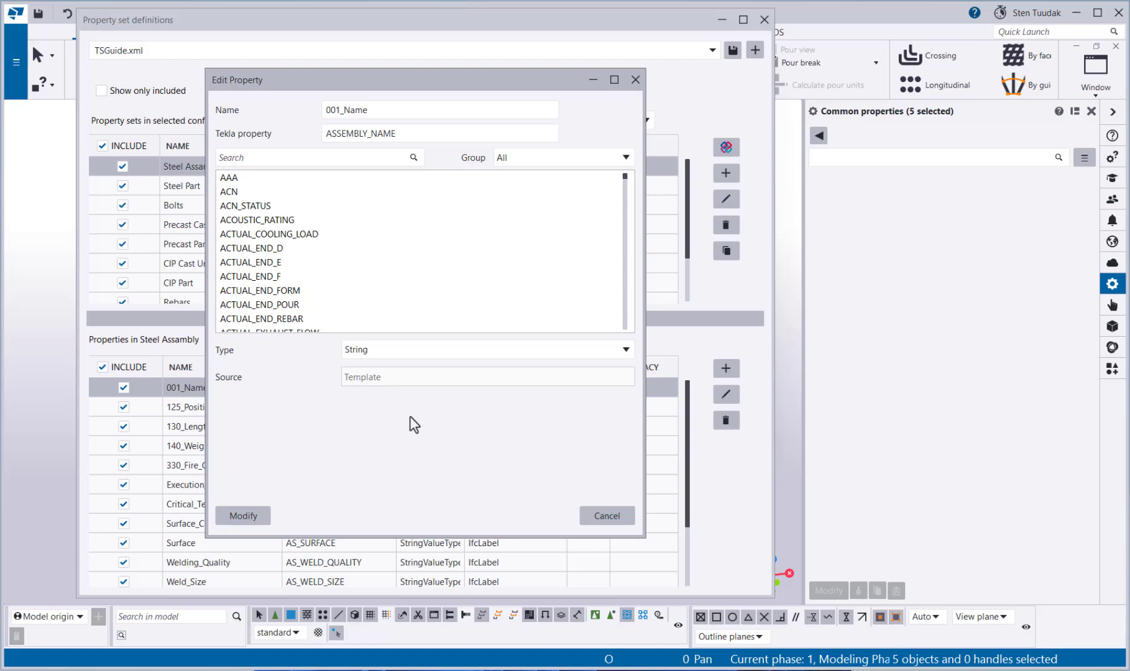
{"action": "left_click", "coordinate": [635, 79]}
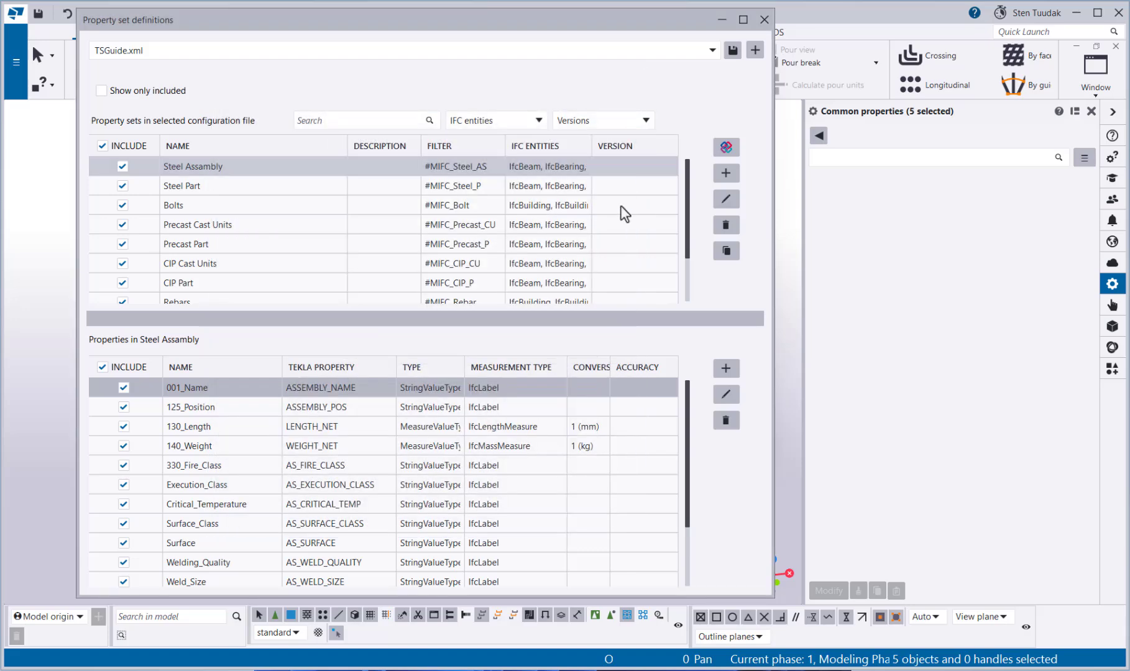
Look through the remaining Steel Assembly properties and close the property set definitions
{"action": "left_click", "coordinate": [625, 391]}
{"action": "scroll", "coordinate": [586, 412], "scroll_direction": "down", "scroll_amount": 2}
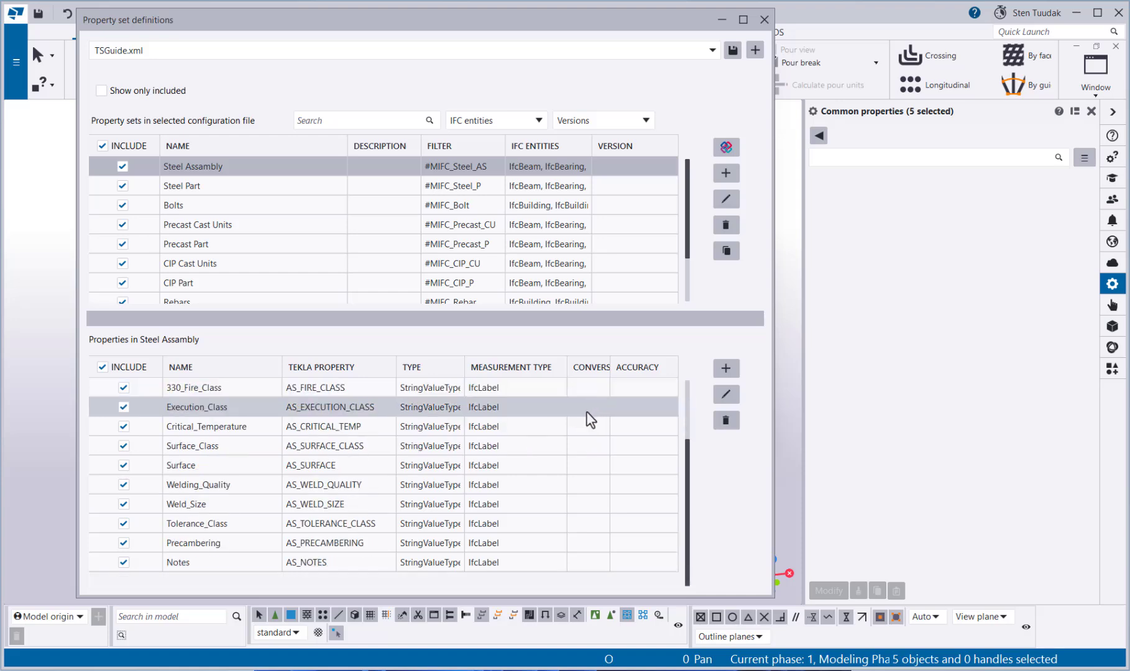
{"action": "scroll", "coordinate": [579, 405], "scroll_direction": "up", "scroll_amount": 2}
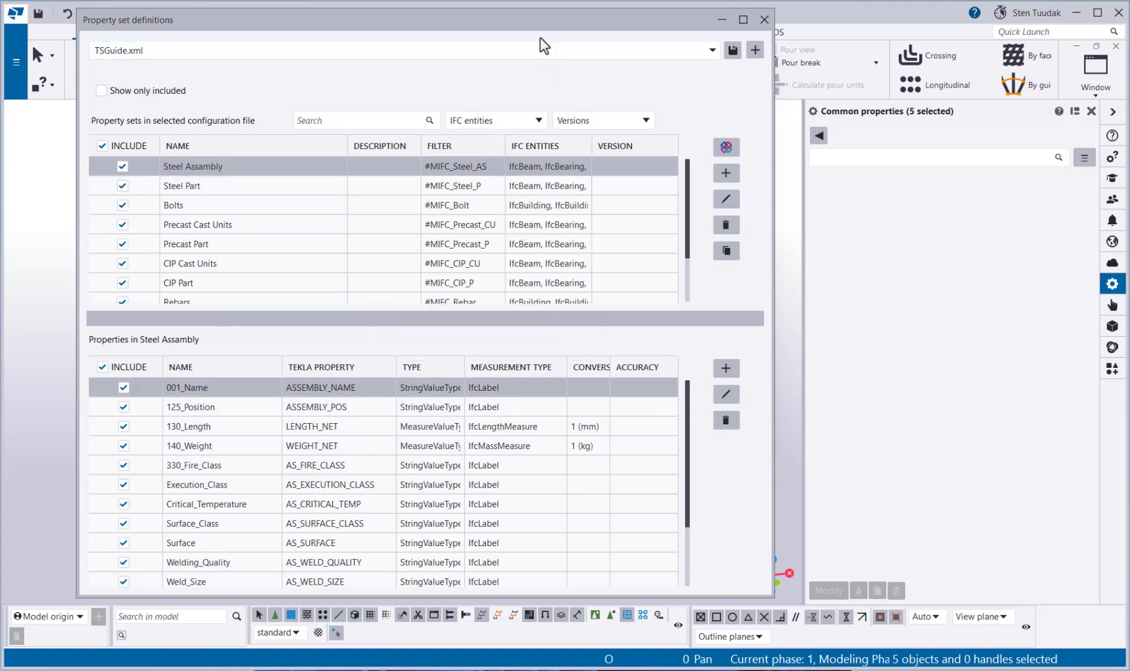
{"action": "left_click_drag", "start_coordinate": [540, 28], "coordinate": [502, 36]}
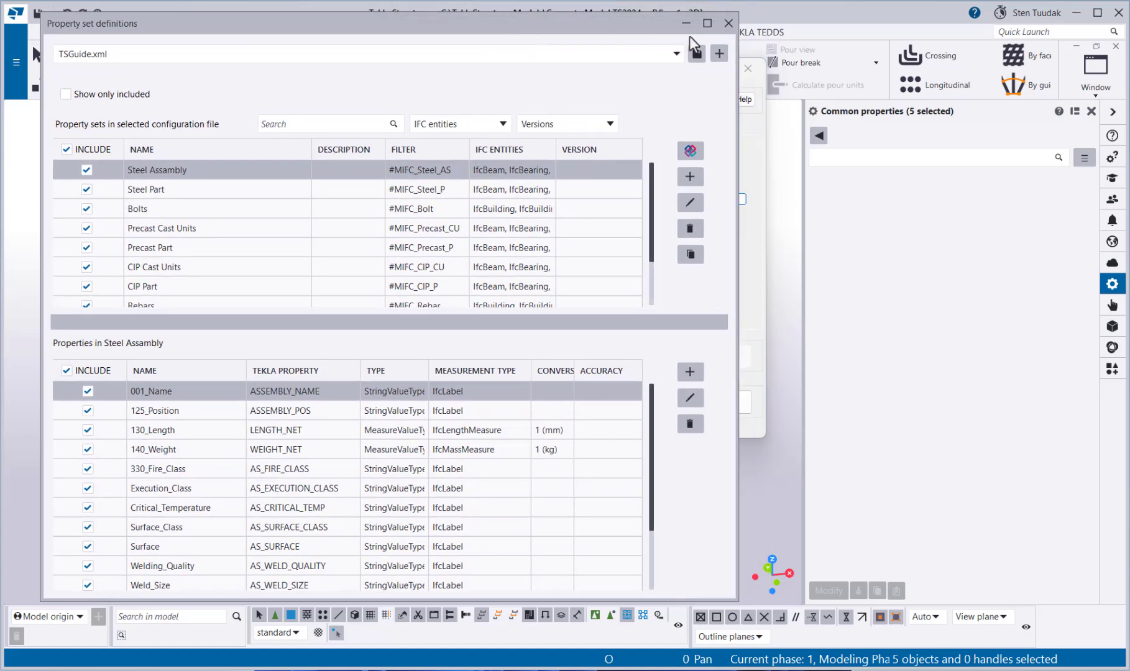
{"action": "left_click", "coordinate": [728, 24]}
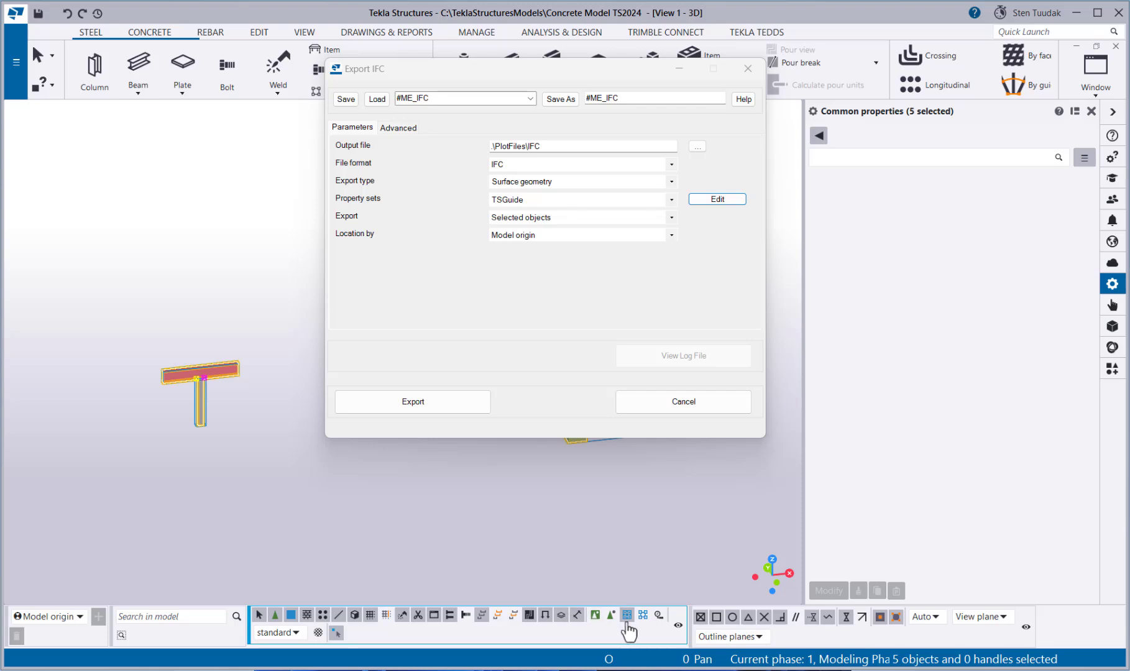
Reselect all steel and concrete objects in the model, export them to IFC, and close the export settings
{"action": "left_click", "coordinate": [318, 489]}
{"action": "middle_click_drag", "start_coordinate": [331, 511], "coordinate": [332, 567]}
{"action": "scroll", "coordinate": [354, 531], "scroll_direction": "down", "scroll_amount": 2}
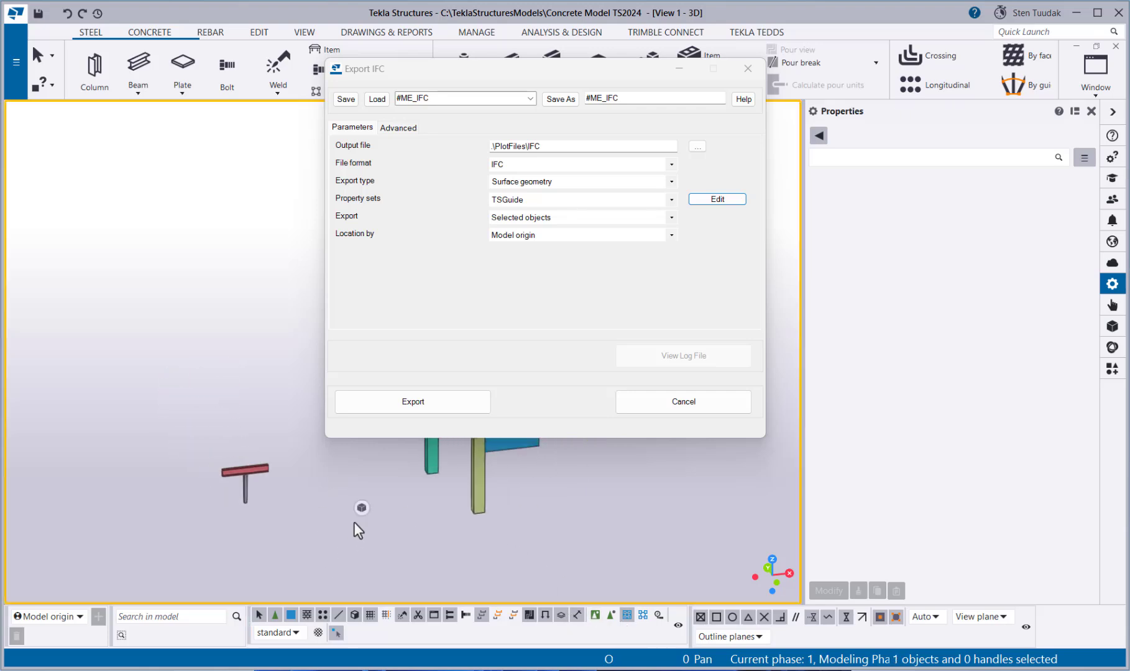
{"action": "scroll", "coordinate": [605, 529], "scroll_direction": "down", "scroll_amount": 1}
{"action": "left_click_drag", "start_coordinate": [622, 529], "coordinate": [175, 391]}
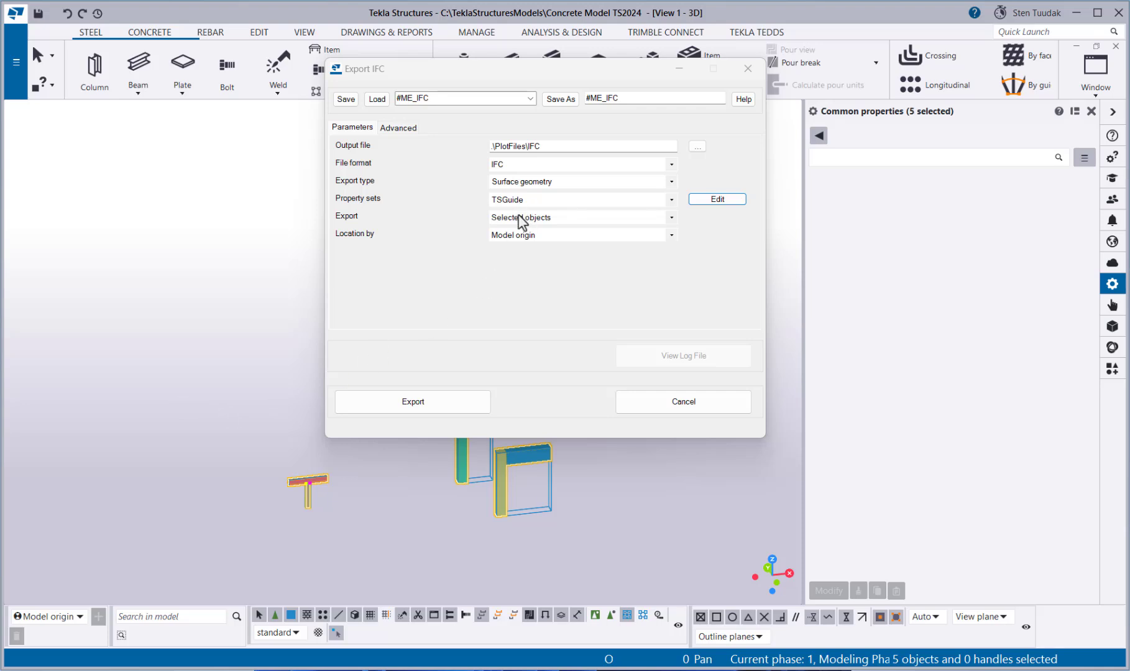
{"action": "left_click", "coordinate": [441, 409]}
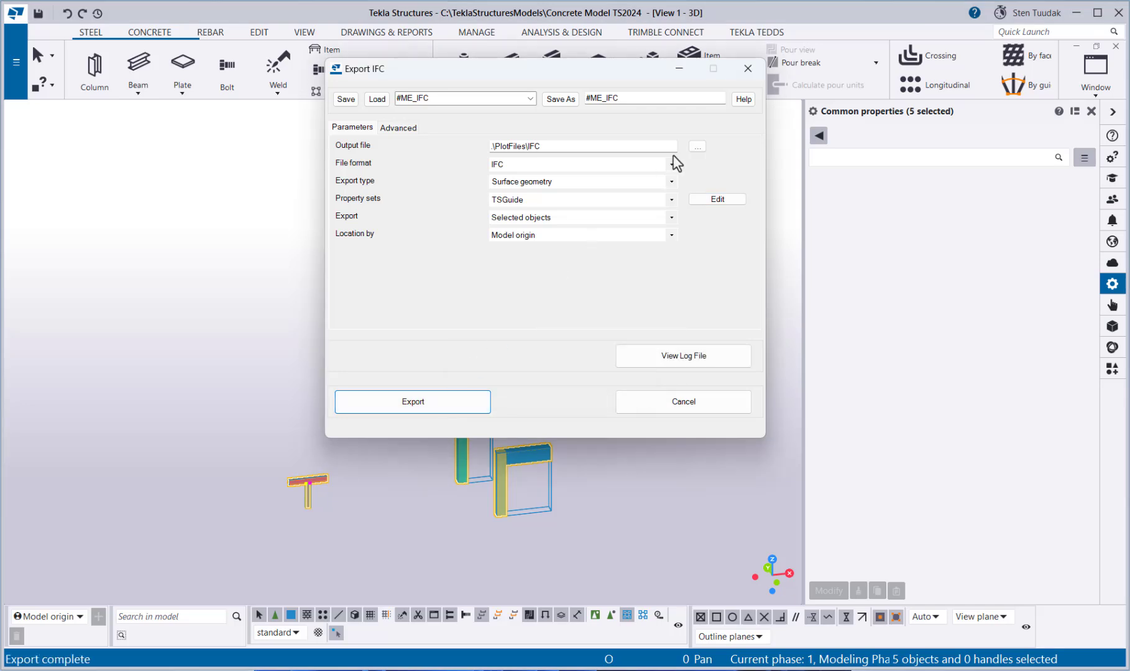
{"action": "left_click", "coordinate": [748, 71]}
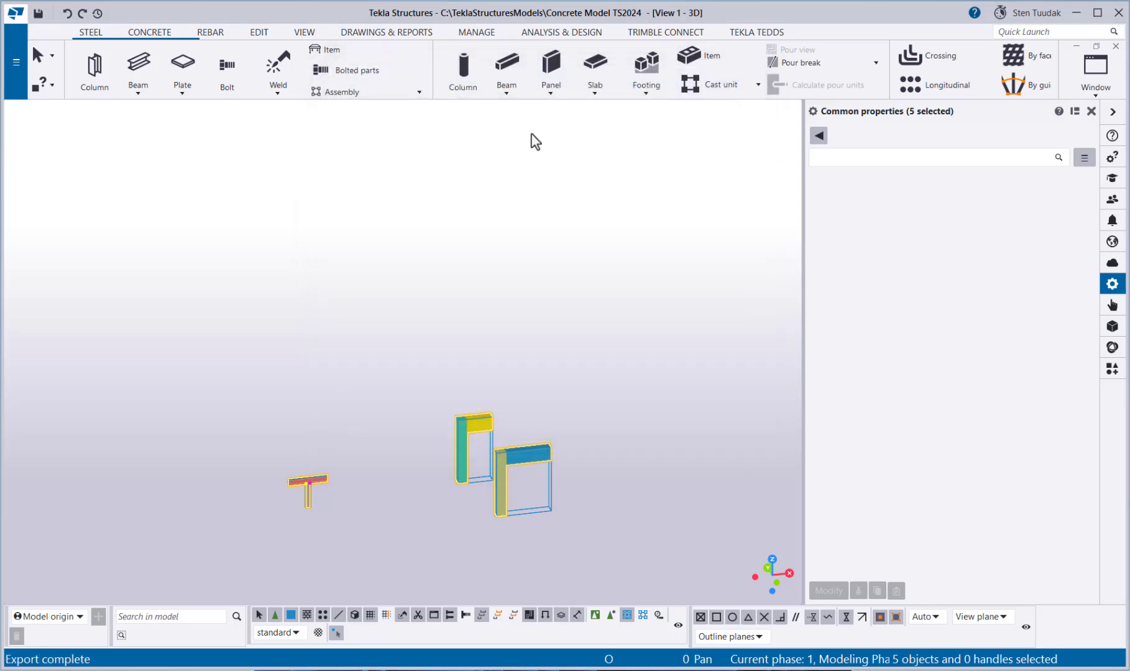
Open the exported IFC file from the model folder's PlotFiles folder in Trimble Connect
{"action": "left_click", "coordinate": [17, 97]}
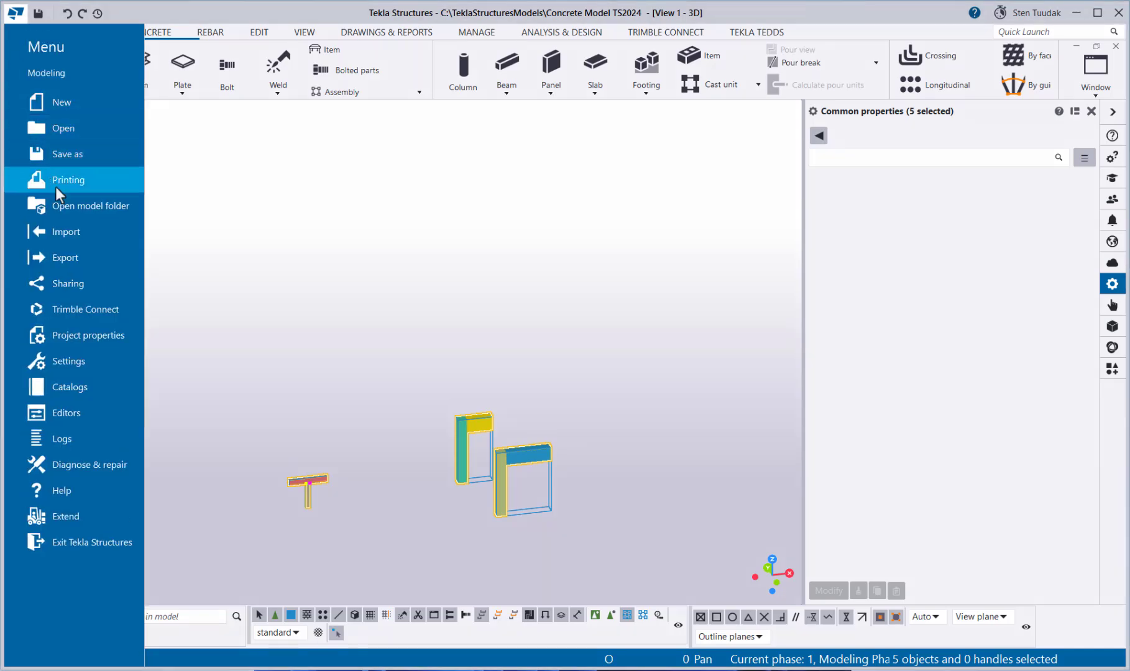
{"action": "left_click", "coordinate": [66, 205]}
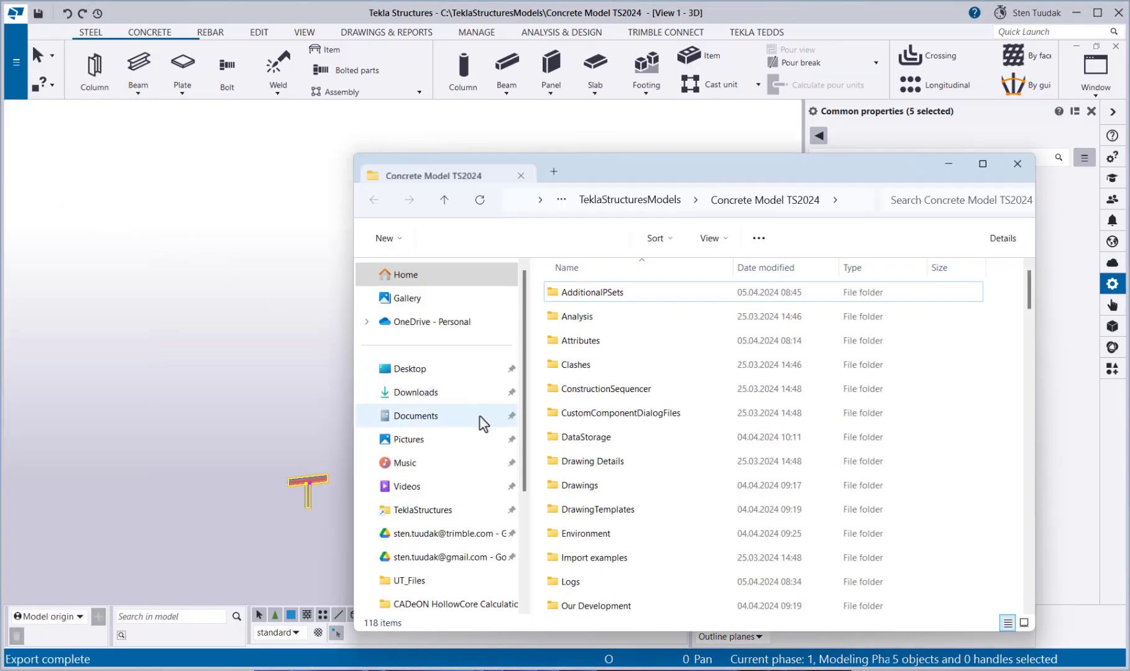
{"action": "scroll", "coordinate": [591, 554], "scroll_direction": "down", "scroll_amount": 3}
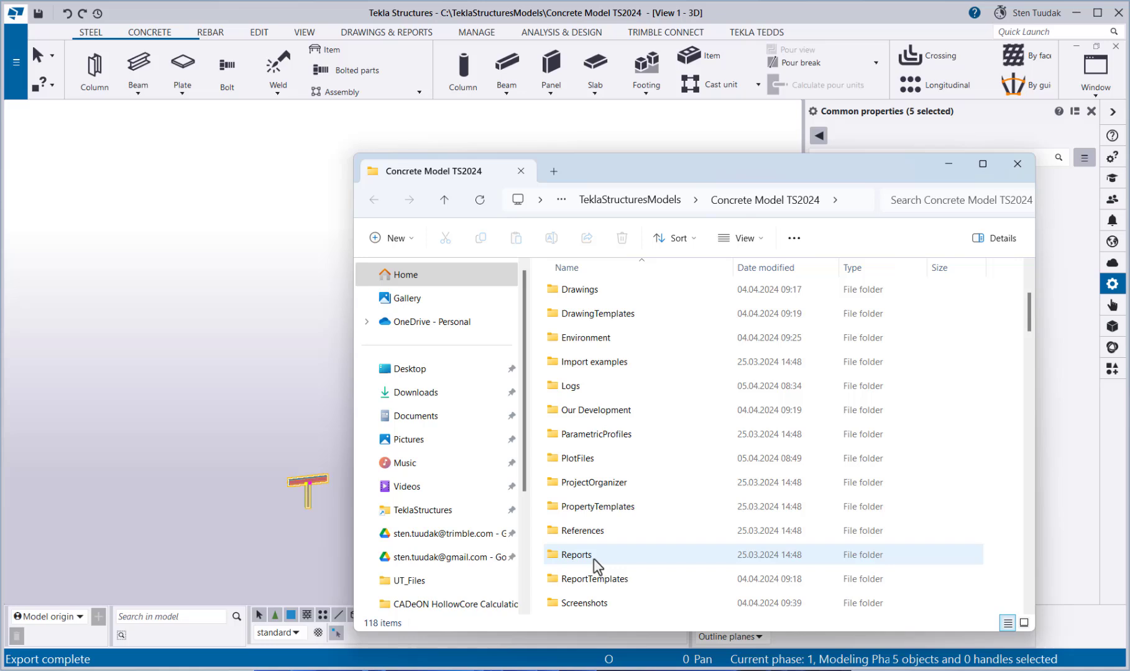
{"action": "left_click", "coordinate": [594, 461]}
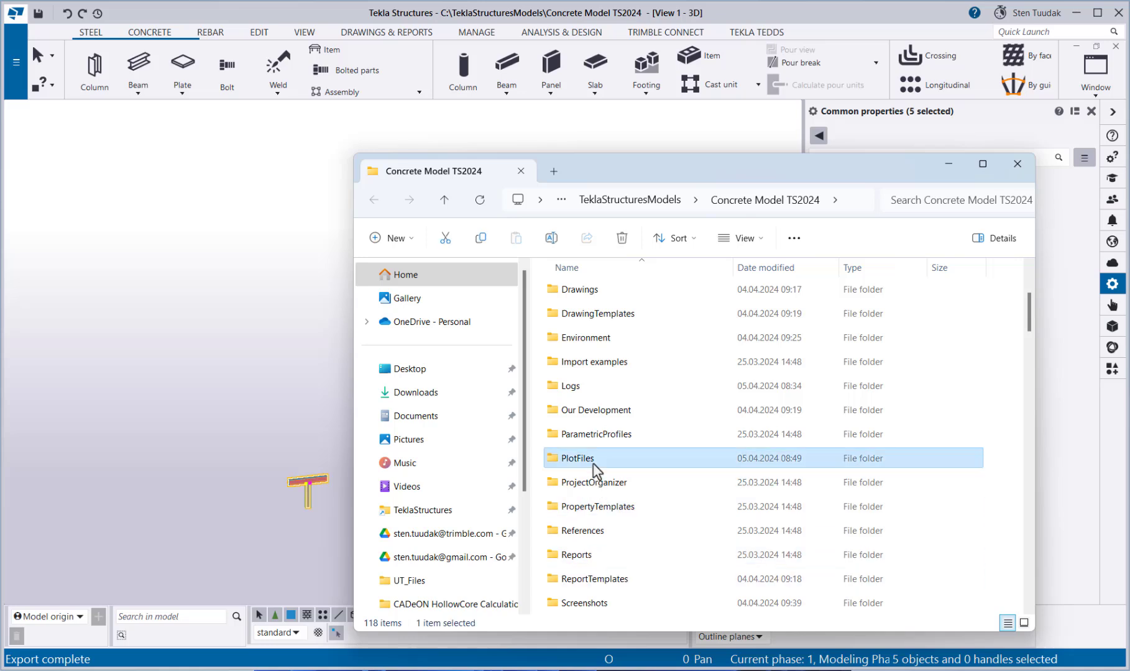
{"action": "double_click", "coordinate": [592, 464]}
{"action": "left_click", "coordinate": [586, 346]}
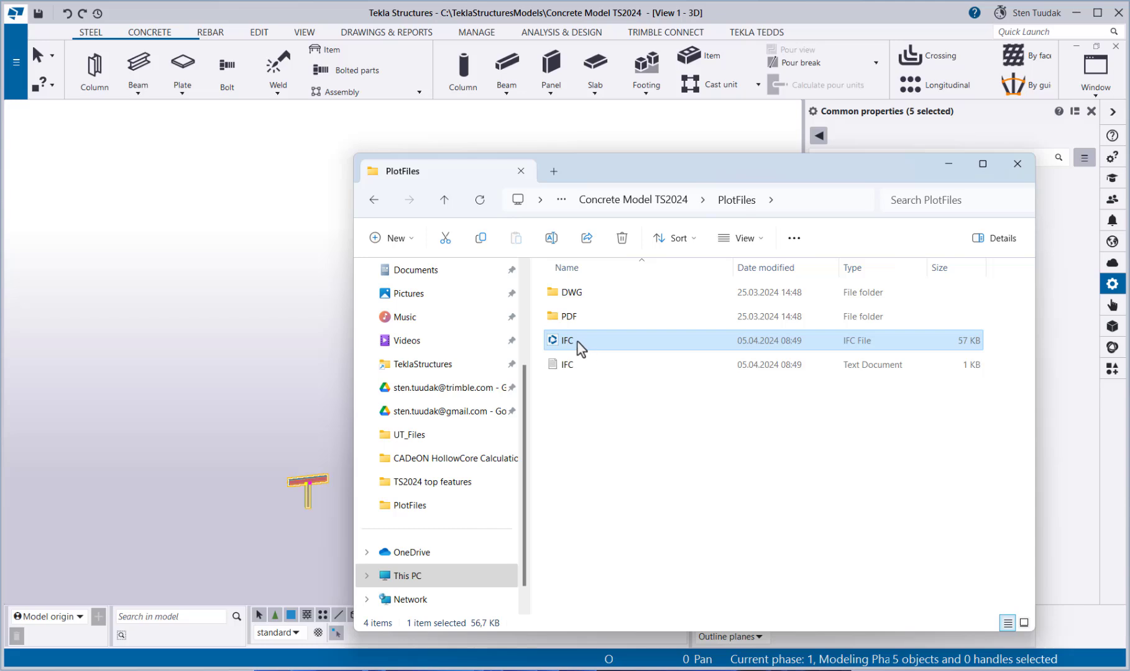
{"action": "double_click", "coordinate": [576, 340]}
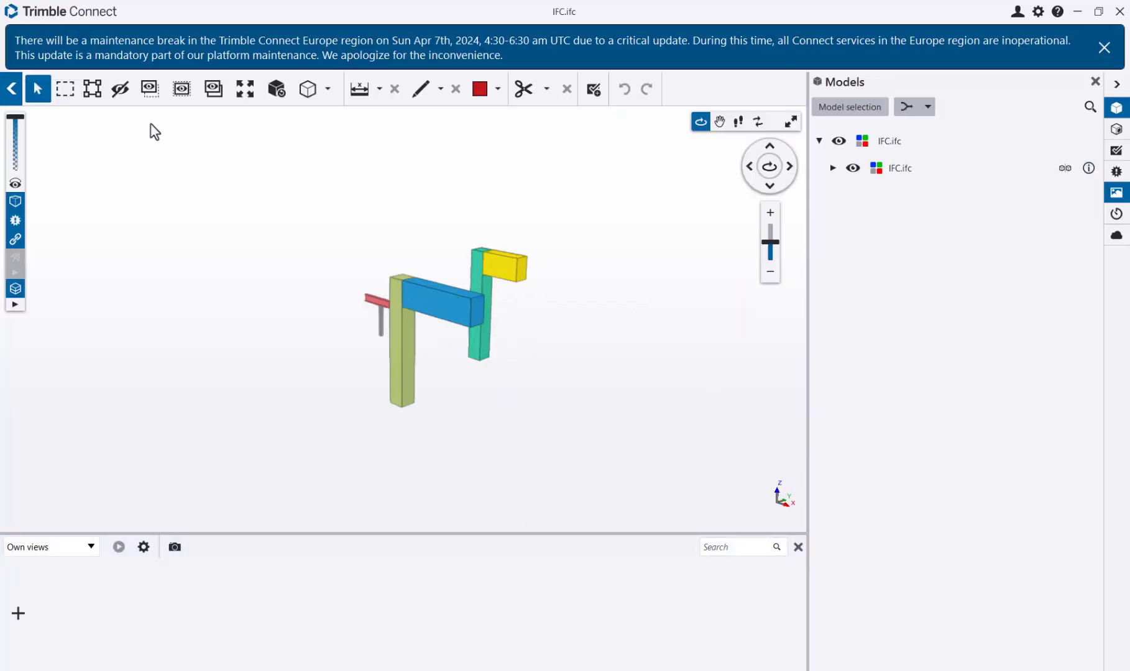
Show the attributes of the olive-green concrete column and examine its Precast Cast Units, Other Assembly, Other Part and Precast Part property sets
{"action": "left_click", "coordinate": [92, 94]}
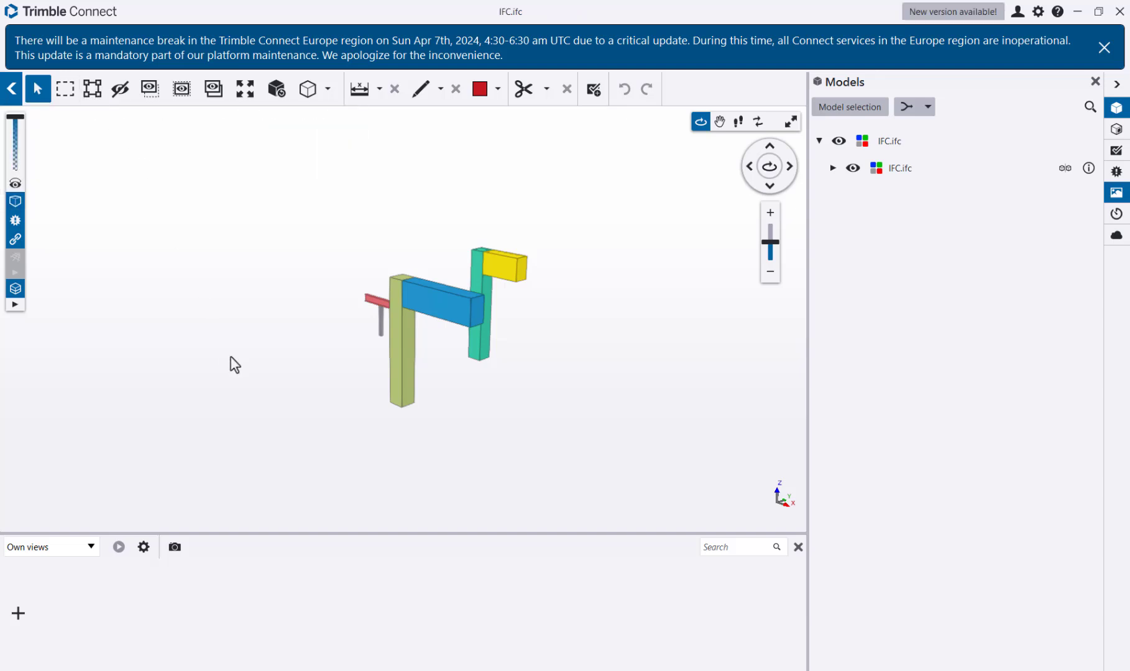
{"action": "left_click_drag", "start_coordinate": [268, 360], "coordinate": [341, 353]}
{"action": "scroll", "coordinate": [353, 322], "scroll_direction": "up", "scroll_amount": 5}
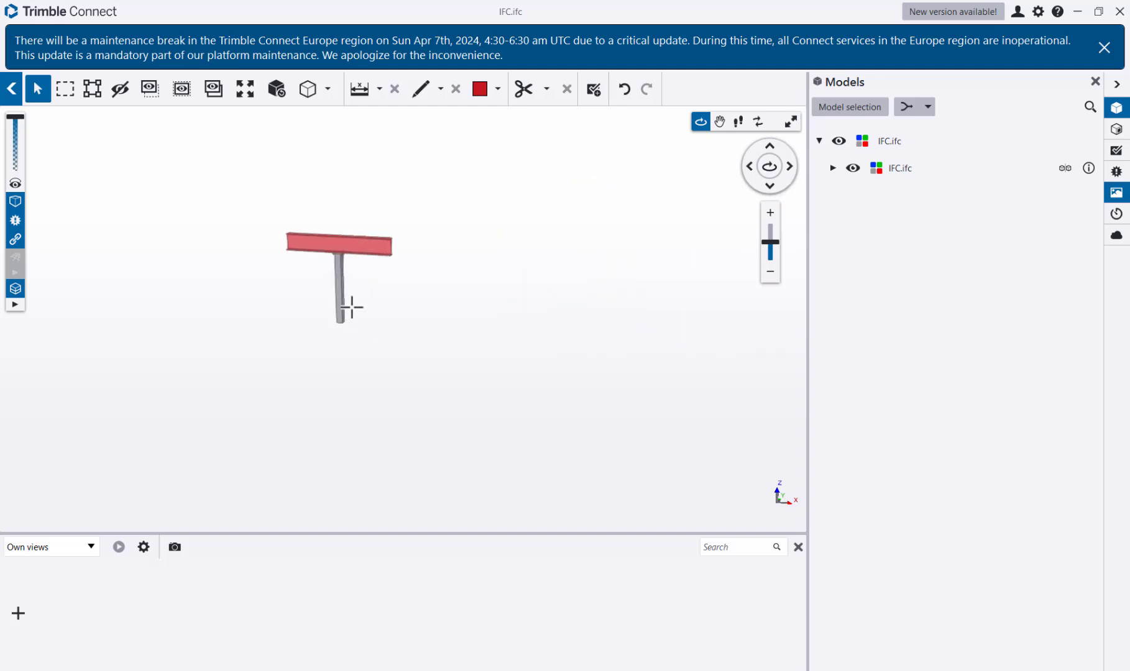
{"action": "scroll", "coordinate": [414, 311], "scroll_direction": "down", "scroll_amount": 1}
{"action": "scroll", "coordinate": [413, 311], "scroll_direction": "down", "scroll_amount": 3}
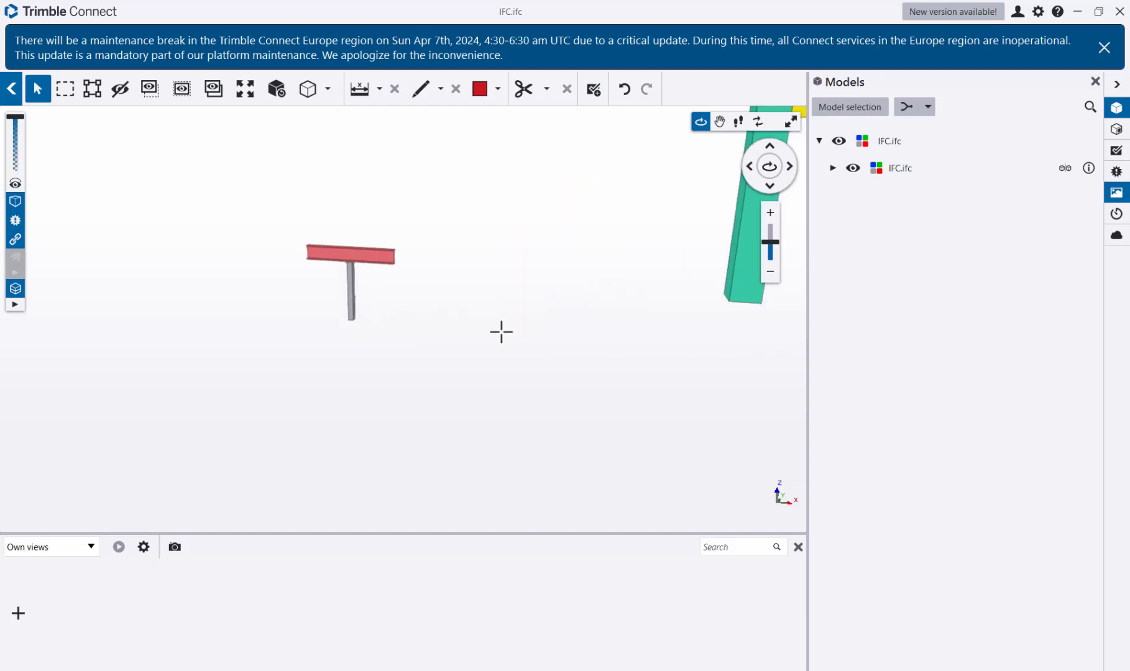
{"action": "left_click", "coordinate": [611, 329]}
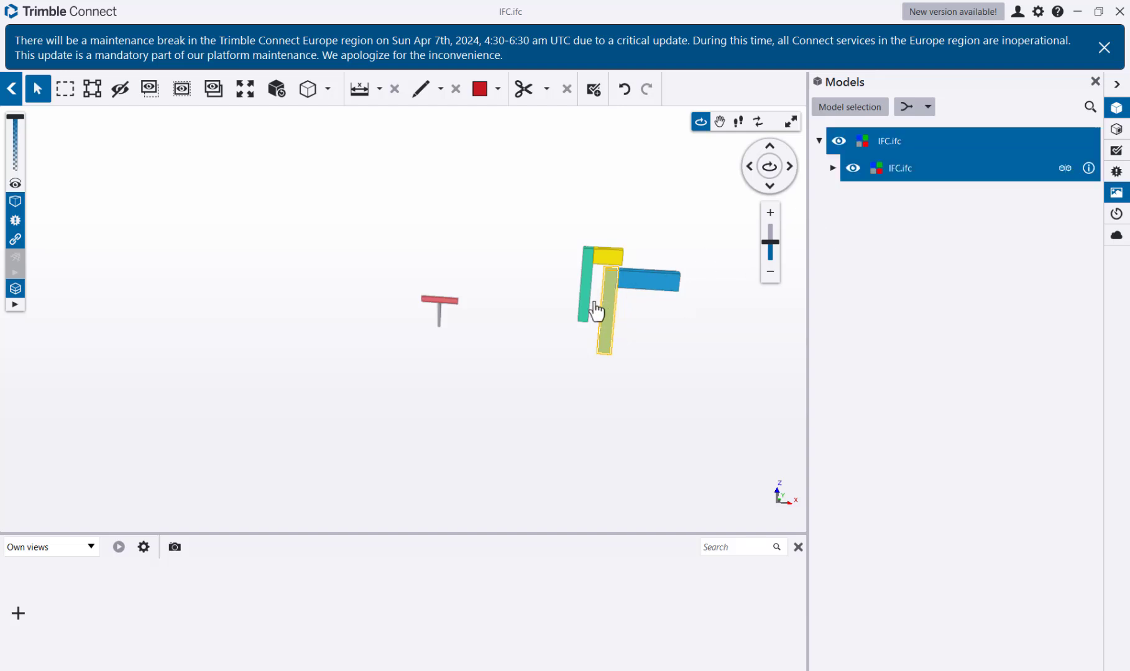
{"action": "double_click", "coordinate": [608, 320]}
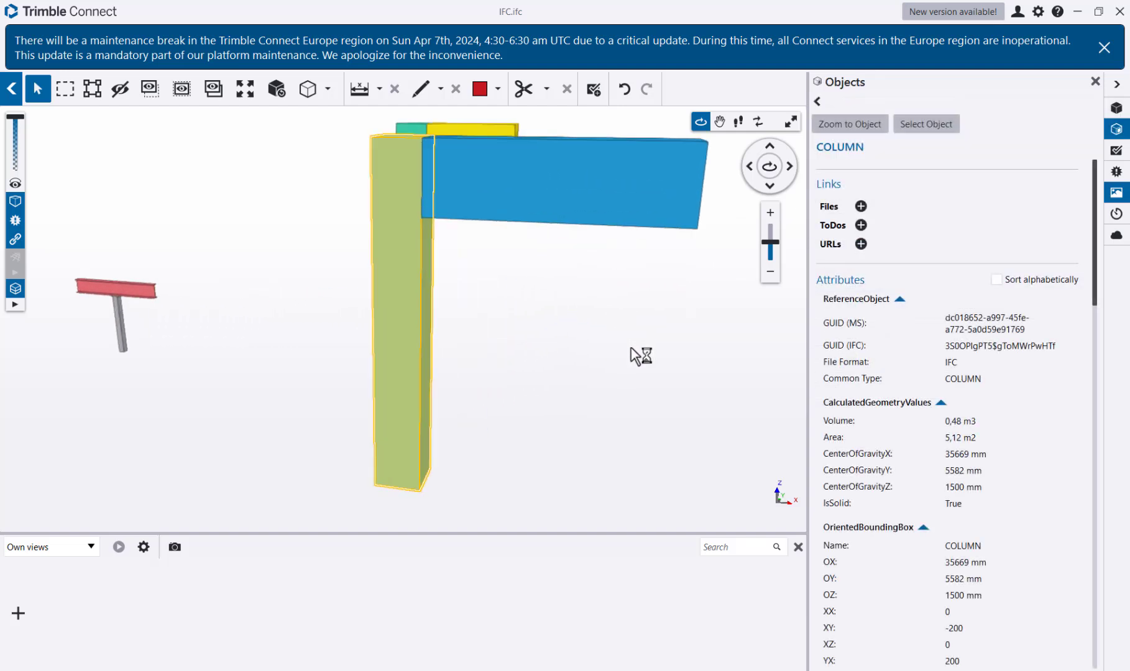
{"action": "scroll", "coordinate": [936, 572], "scroll_direction": "down", "scroll_amount": 2}
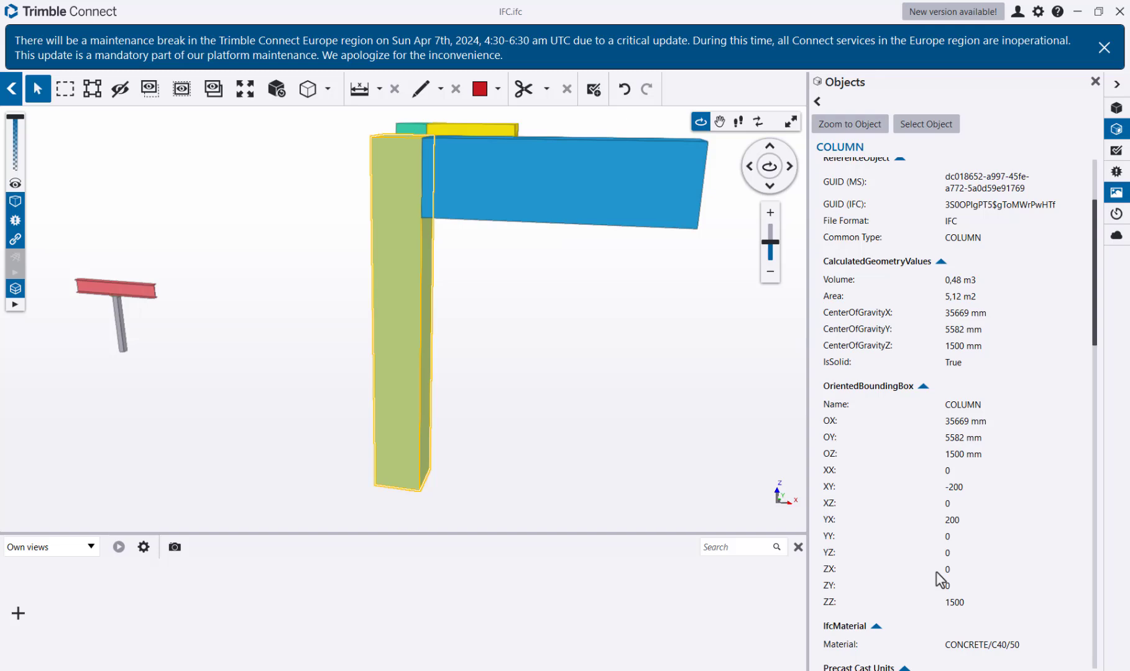
{"action": "scroll", "coordinate": [936, 573], "scroll_direction": "down", "scroll_amount": 5}
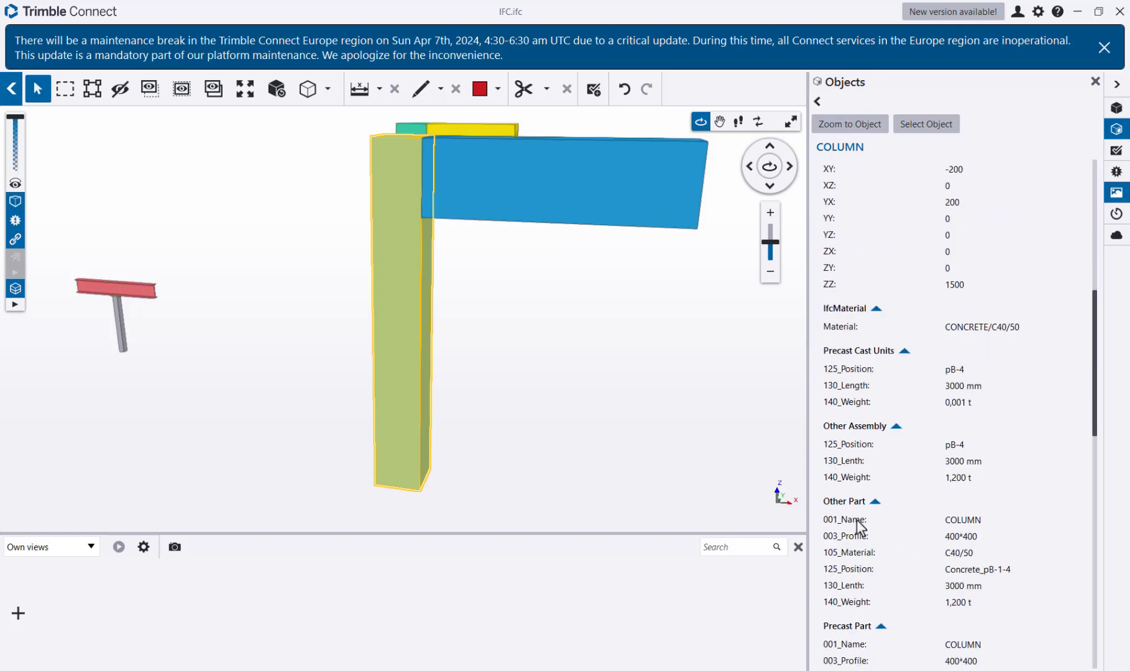
{"action": "scroll", "coordinate": [858, 527], "scroll_direction": "down", "scroll_amount": 2}
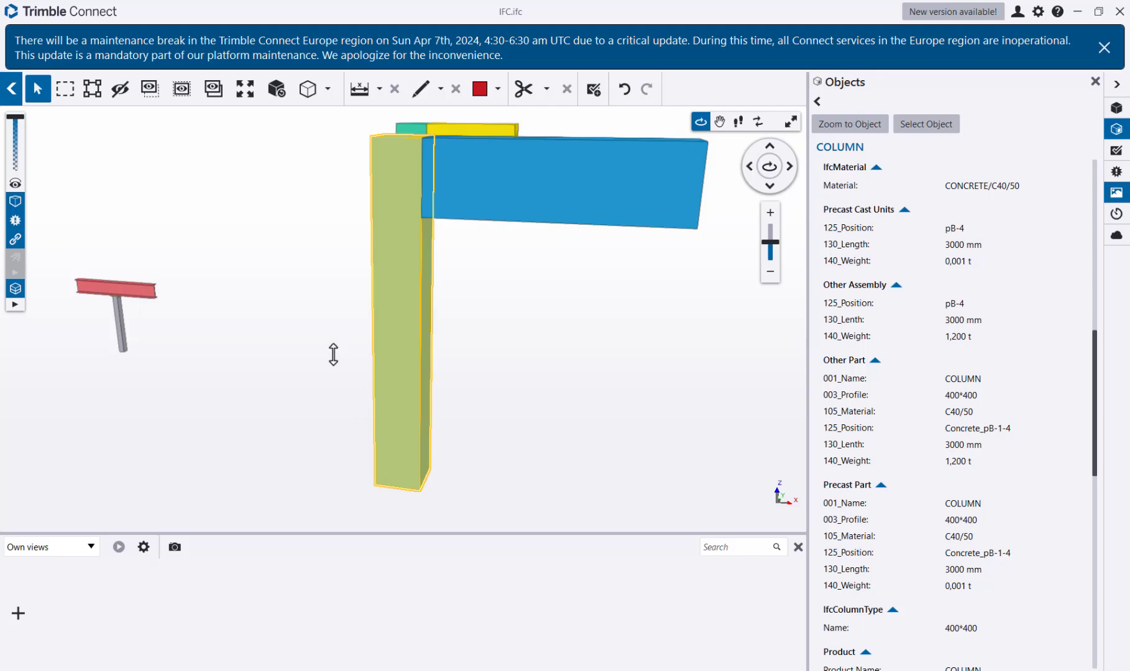
Show the attributes of the grey steel column and examine its Steel Assembly, Other Part and Steel Part property sets
{"action": "left_click", "coordinate": [119, 325]}
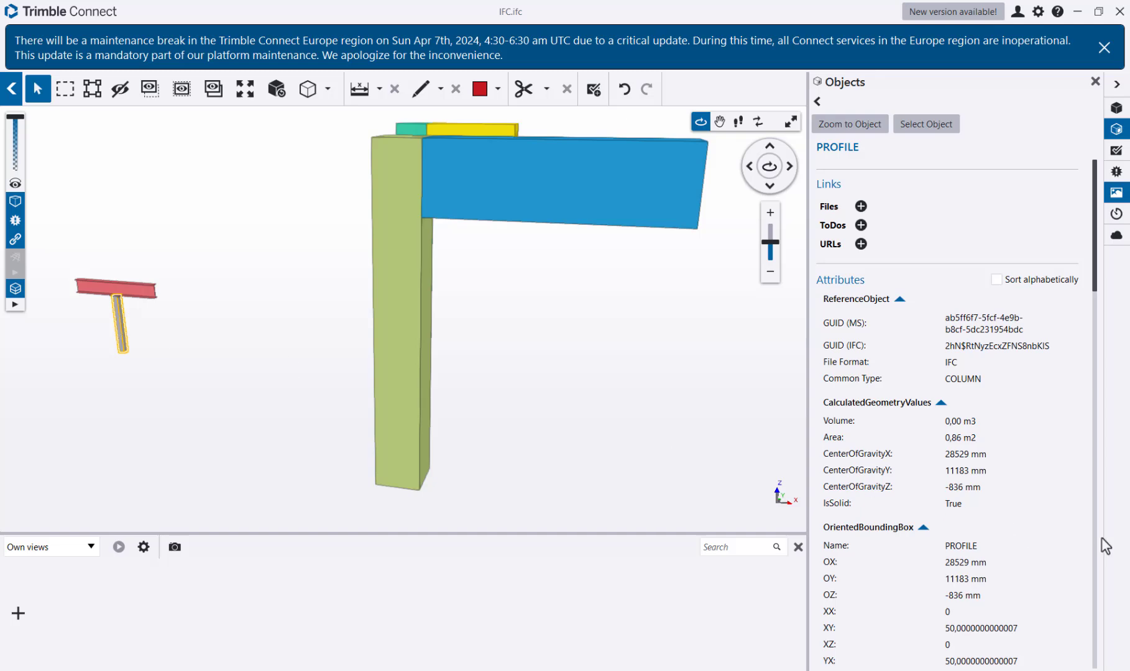
{"action": "scroll", "coordinate": [913, 475], "scroll_direction": "down", "scroll_amount": 6}
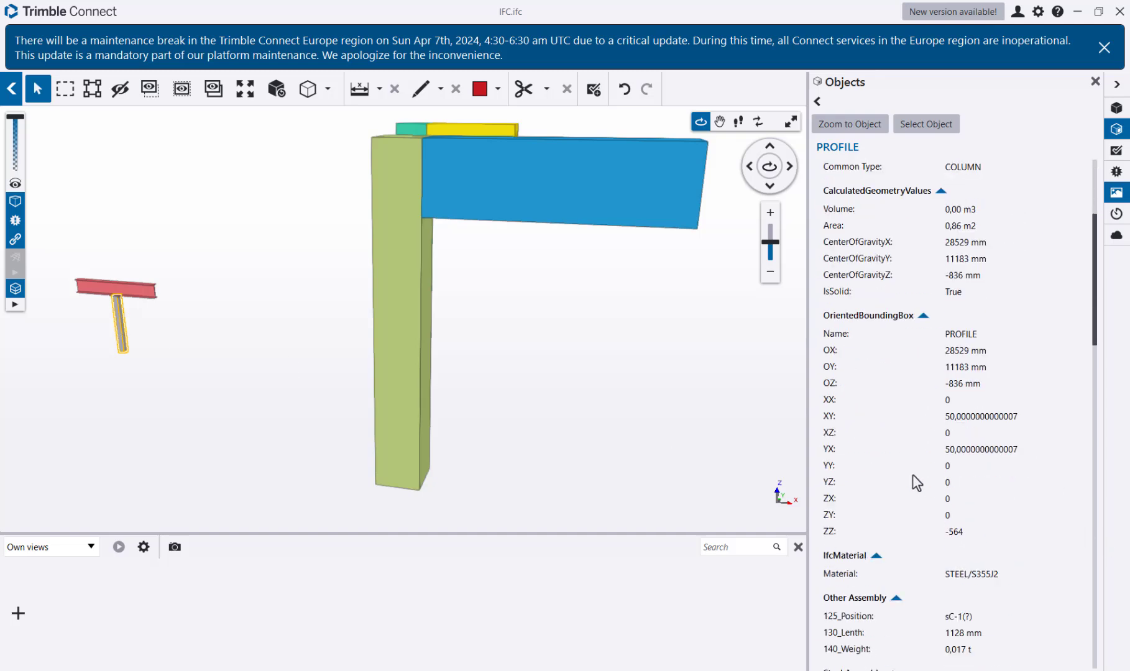
{"action": "scroll", "coordinate": [908, 488], "scroll_direction": "down", "scroll_amount": 1}
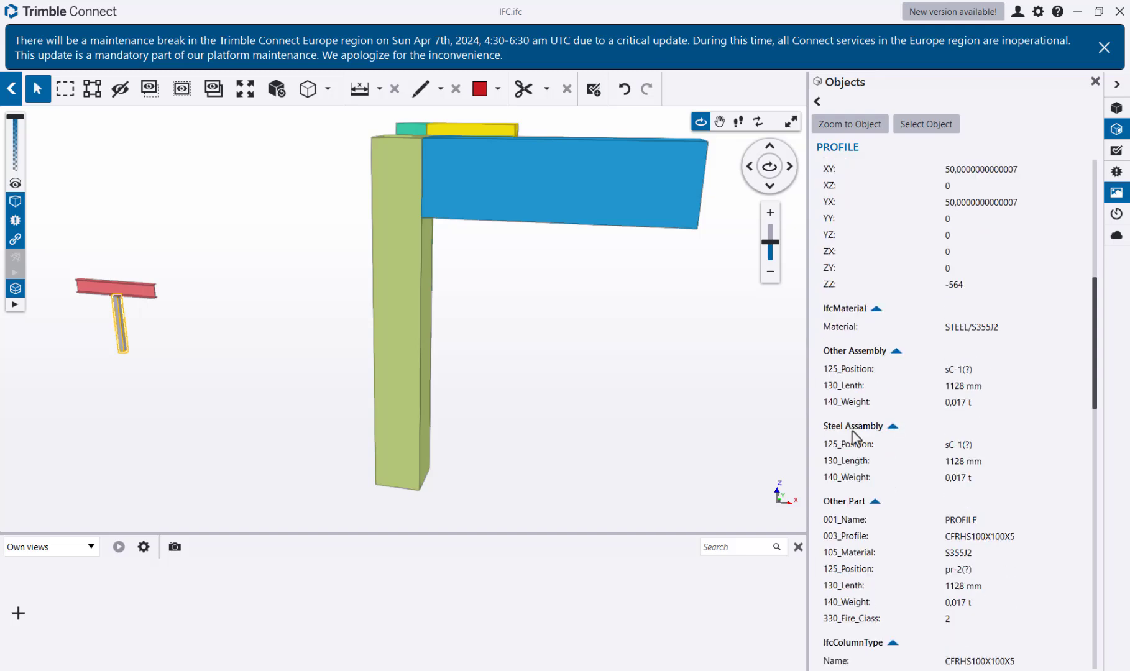
{"action": "scroll", "coordinate": [852, 431], "scroll_direction": "down", "scroll_amount": 3}
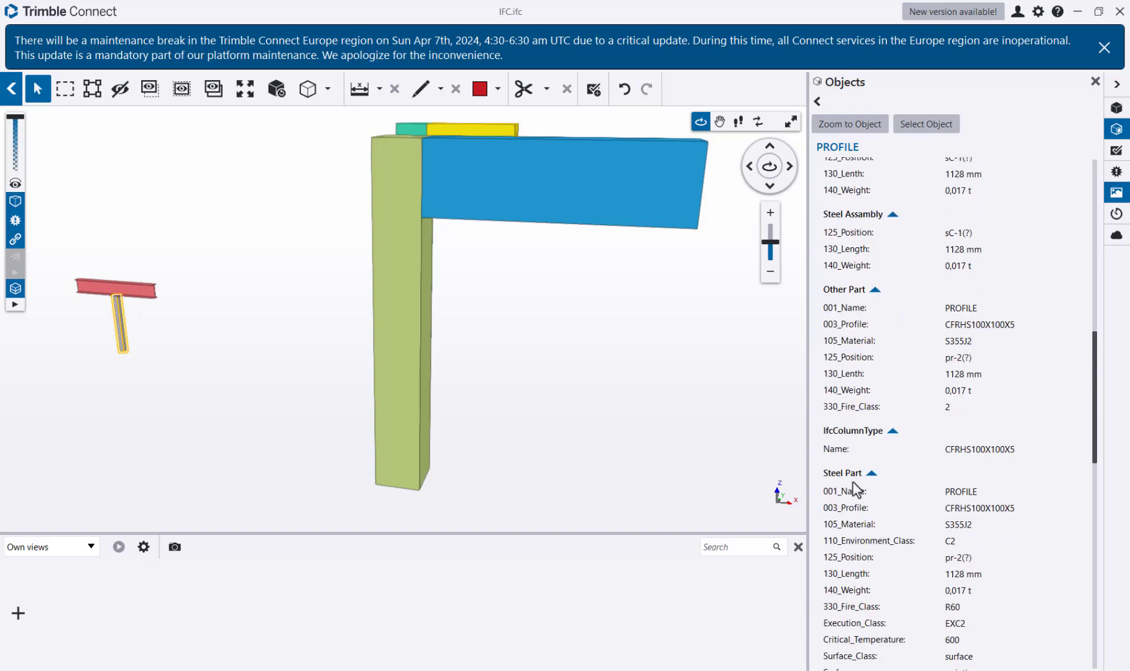
{"action": "scroll", "coordinate": [856, 491], "scroll_direction": "down", "scroll_amount": 1}
{"action": "scroll", "coordinate": [856, 489], "scroll_direction": "down", "scroll_amount": 2}
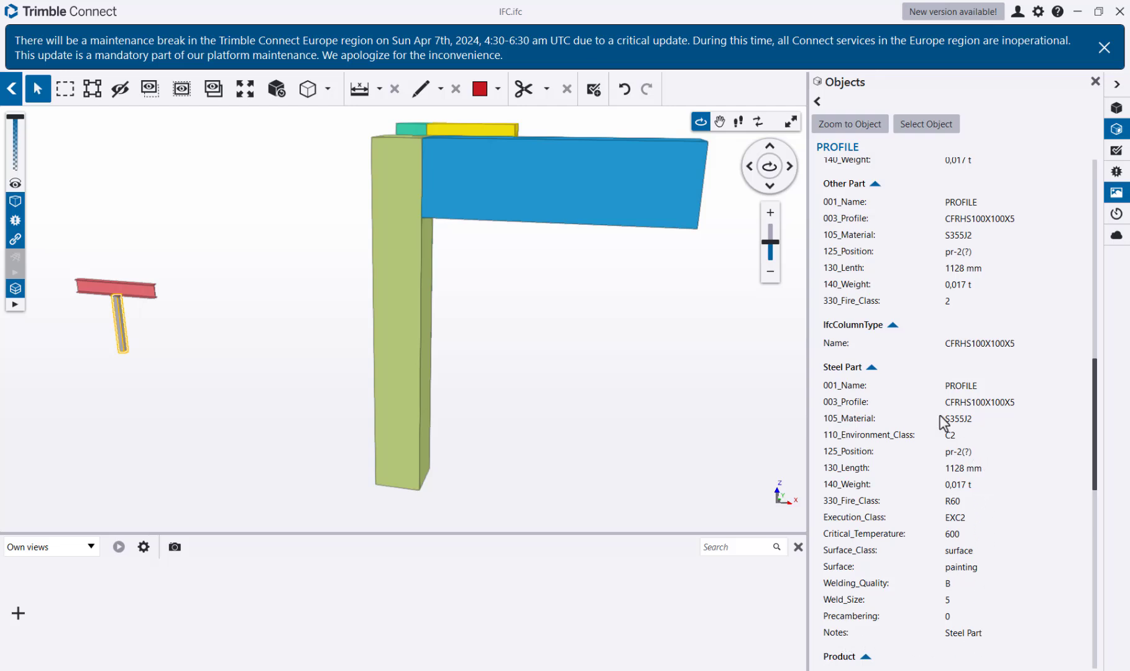
Turn on assembly selection and examine the attributes of the steel column's assembly, including the Other Assembly property set
{"action": "left_click", "coordinate": [92, 88]}
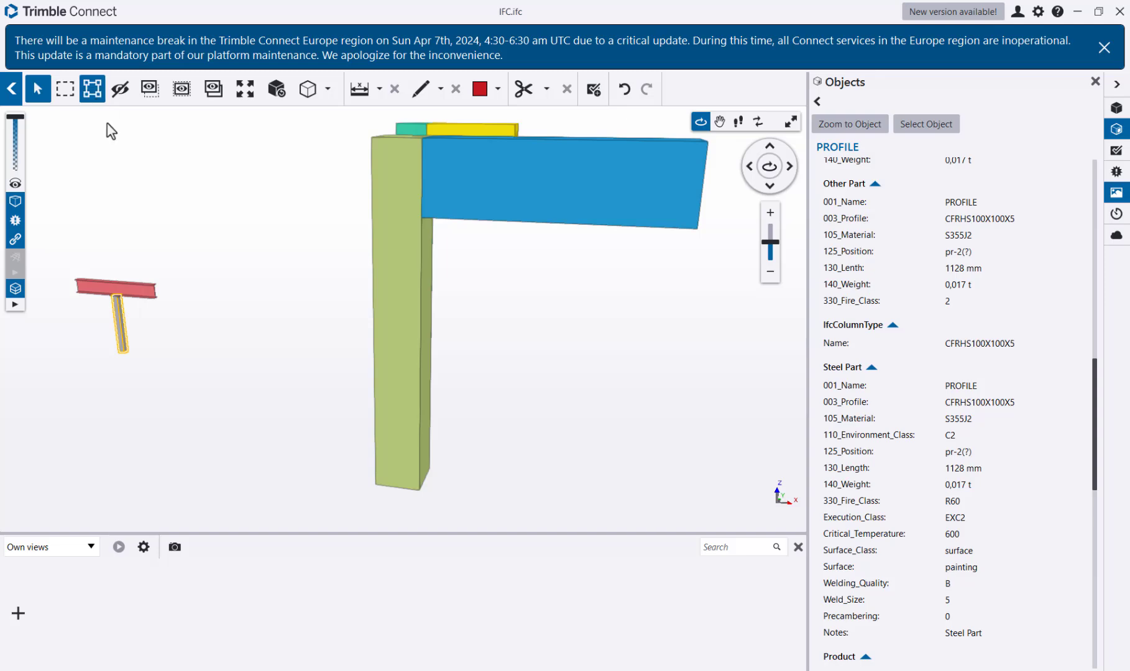
{"action": "left_click", "coordinate": [121, 335]}
{"action": "scroll", "coordinate": [915, 484], "scroll_direction": "down", "scroll_amount": 1}
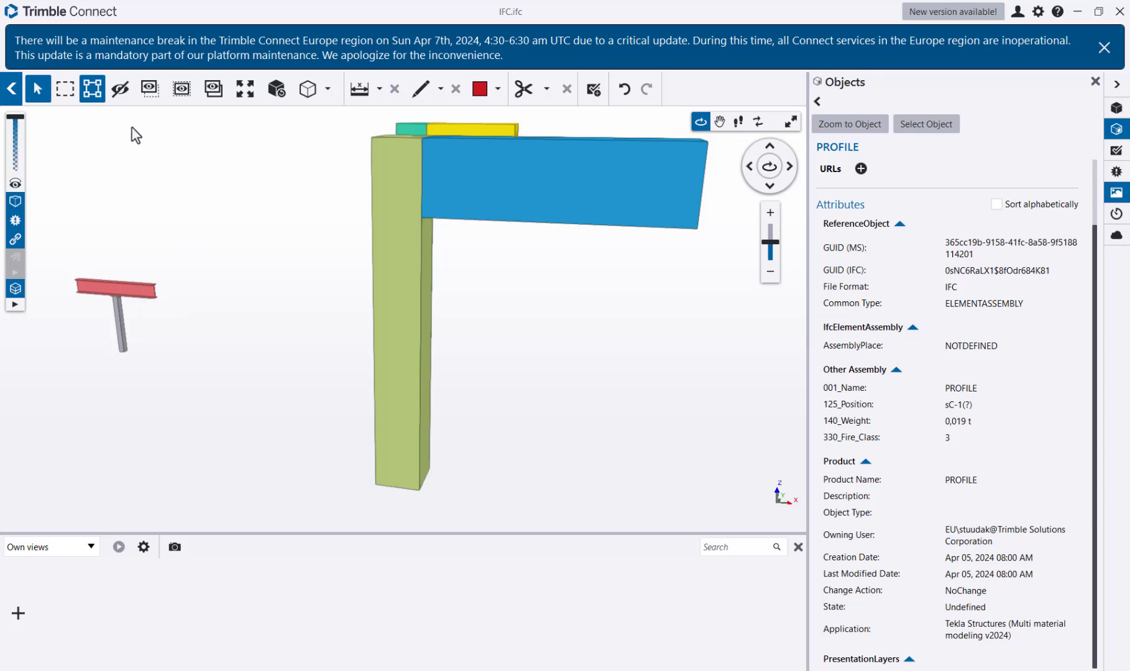
Turn off assembly selection, show the steel column's part-level attributes, and clear the selection
{"action": "left_click", "coordinate": [92, 90]}
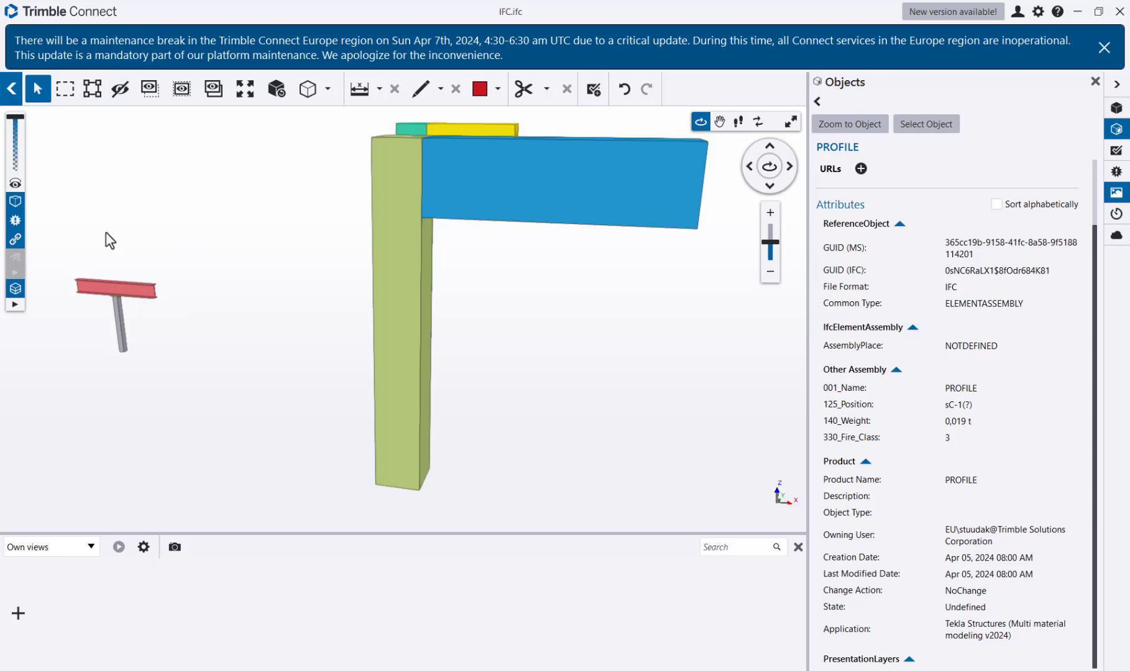
{"action": "left_click", "coordinate": [114, 315]}
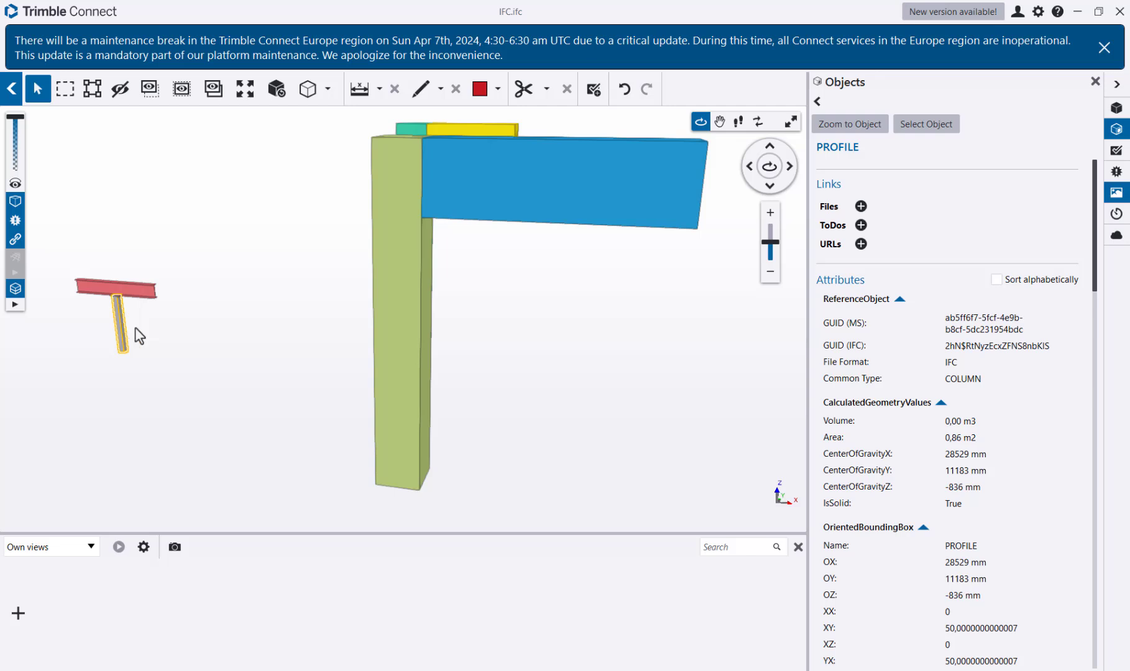
{"action": "left_click", "coordinate": [294, 379]}
{"action": "middle_click_drag", "start_coordinate": [250, 356], "coordinate": [290, 358]}
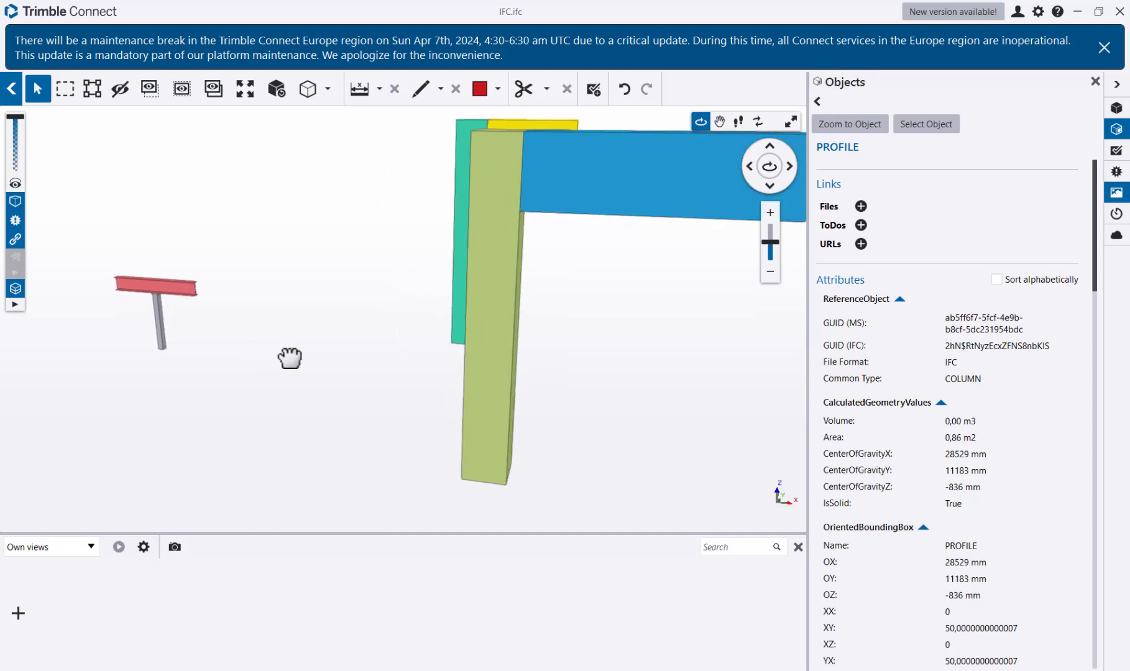